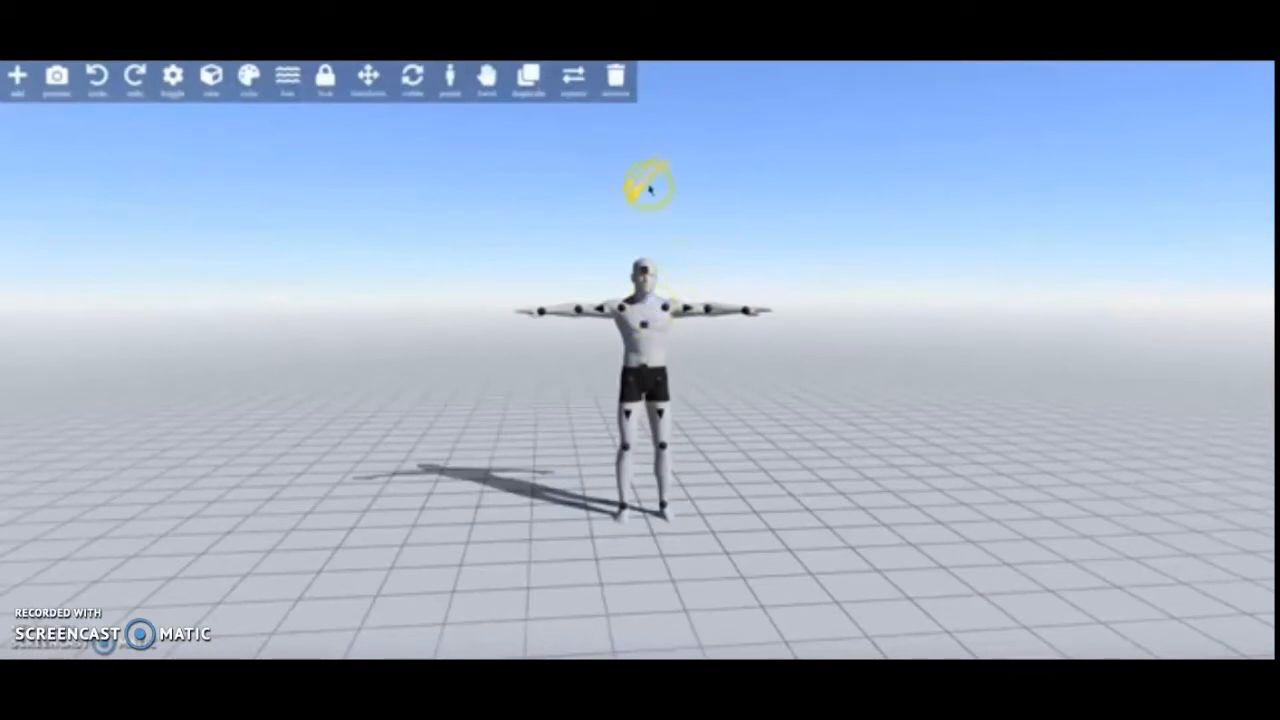
- Select the light above the figure, then select the figure itself to show its joint controls
{"action": "left_click", "coordinate": [649, 186]}
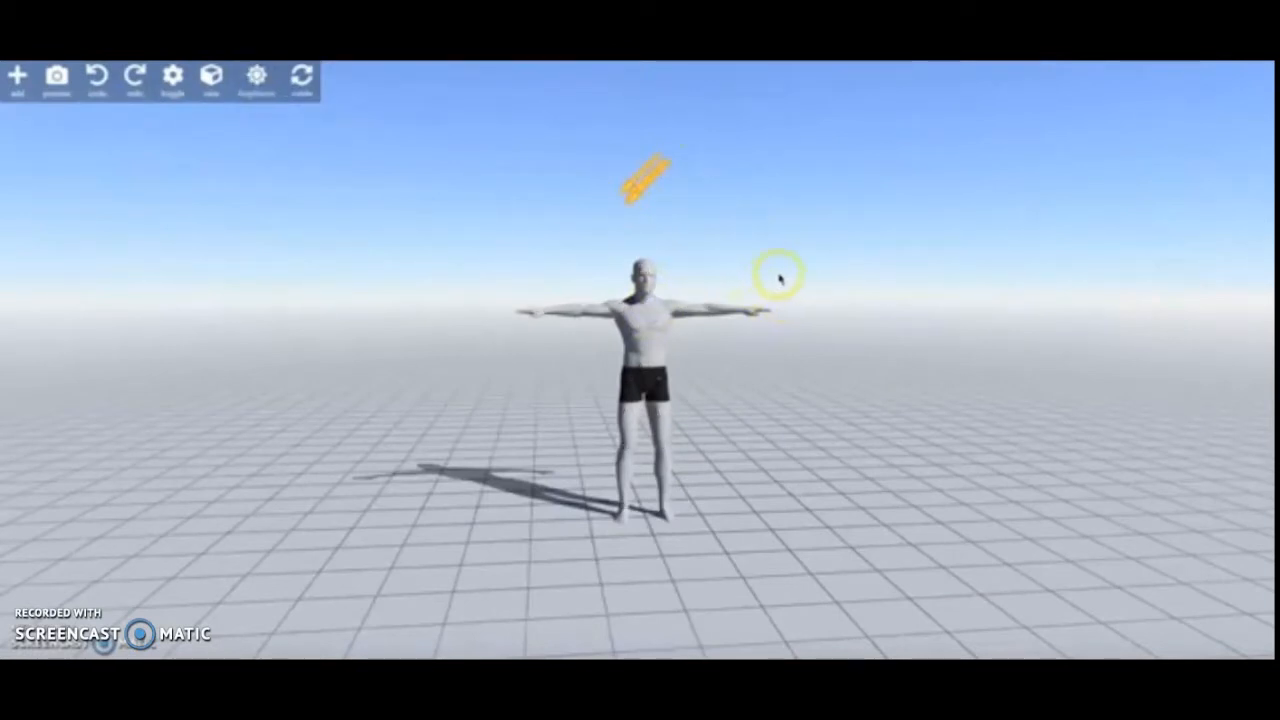
{"action": "scroll", "coordinate": [775, 290], "scroll_direction": "up", "scroll_amount": 3}
{"action": "left_click", "coordinate": [663, 260]}
{"action": "right_click_drag", "start_coordinate": [536, 296], "coordinate": [476, 320]}
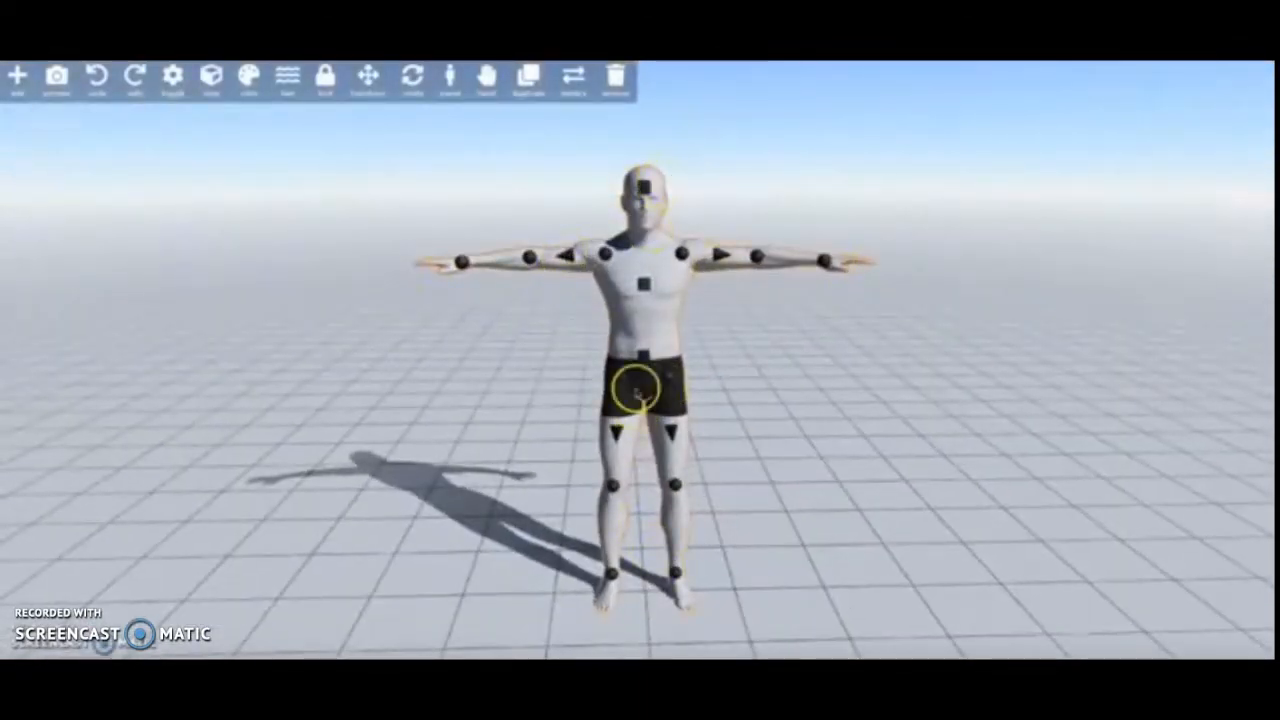
{"action": "right_click_drag", "start_coordinate": [487, 314], "coordinate": [580, 340]}
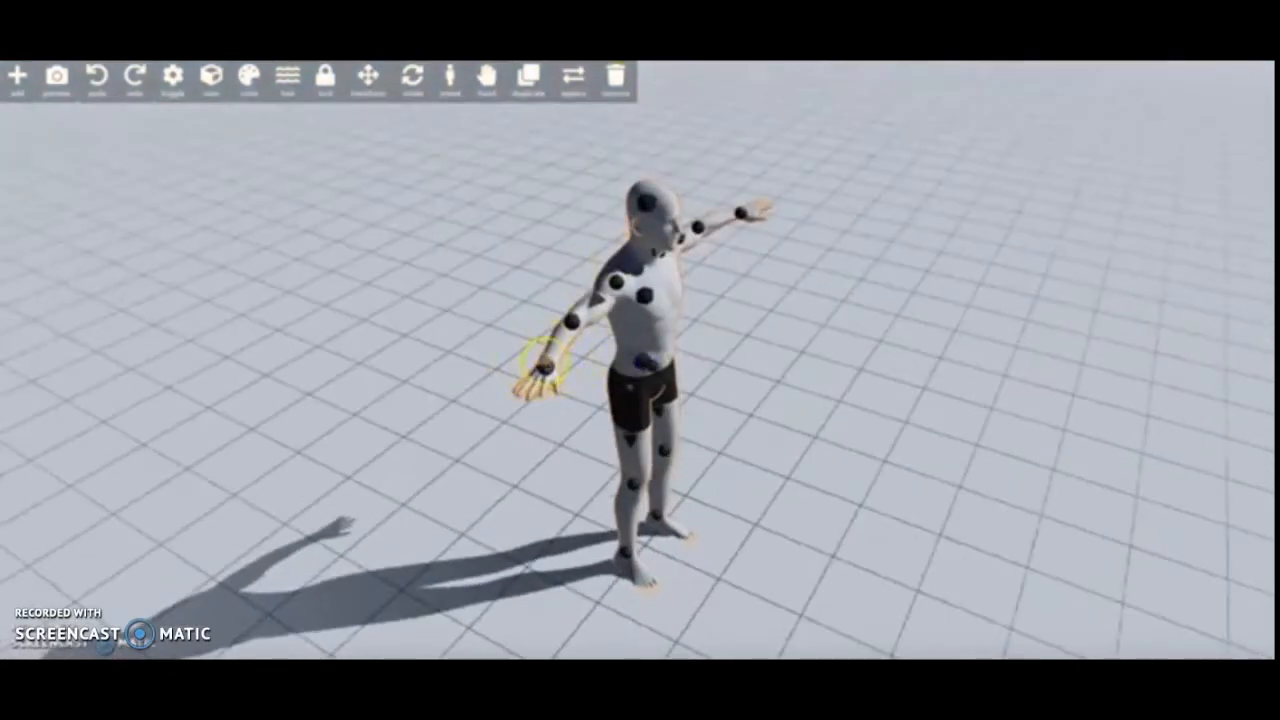
- Bend the figure's right arm at the elbow and wrist so the hand is held in front of the chest
{"action": "left_click_drag", "start_coordinate": [545, 368], "coordinate": [632, 335]}
{"action": "right_click_drag", "start_coordinate": [420, 434], "coordinate": [623, 434]}
{"action": "left_click_drag", "start_coordinate": [744, 284], "coordinate": [698, 356]}
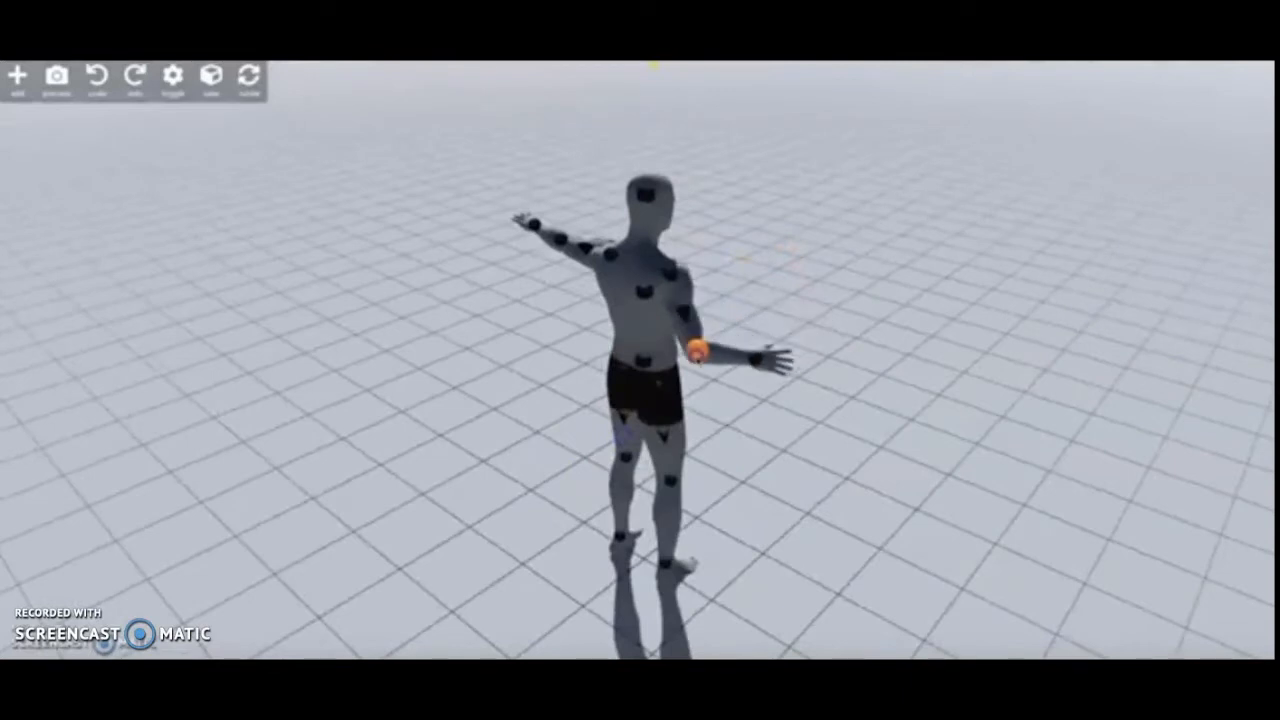
{"action": "right_click_drag", "start_coordinate": [731, 268], "coordinate": [528, 267]}
{"action": "left_click_drag", "start_coordinate": [563, 382], "coordinate": [631, 309]}
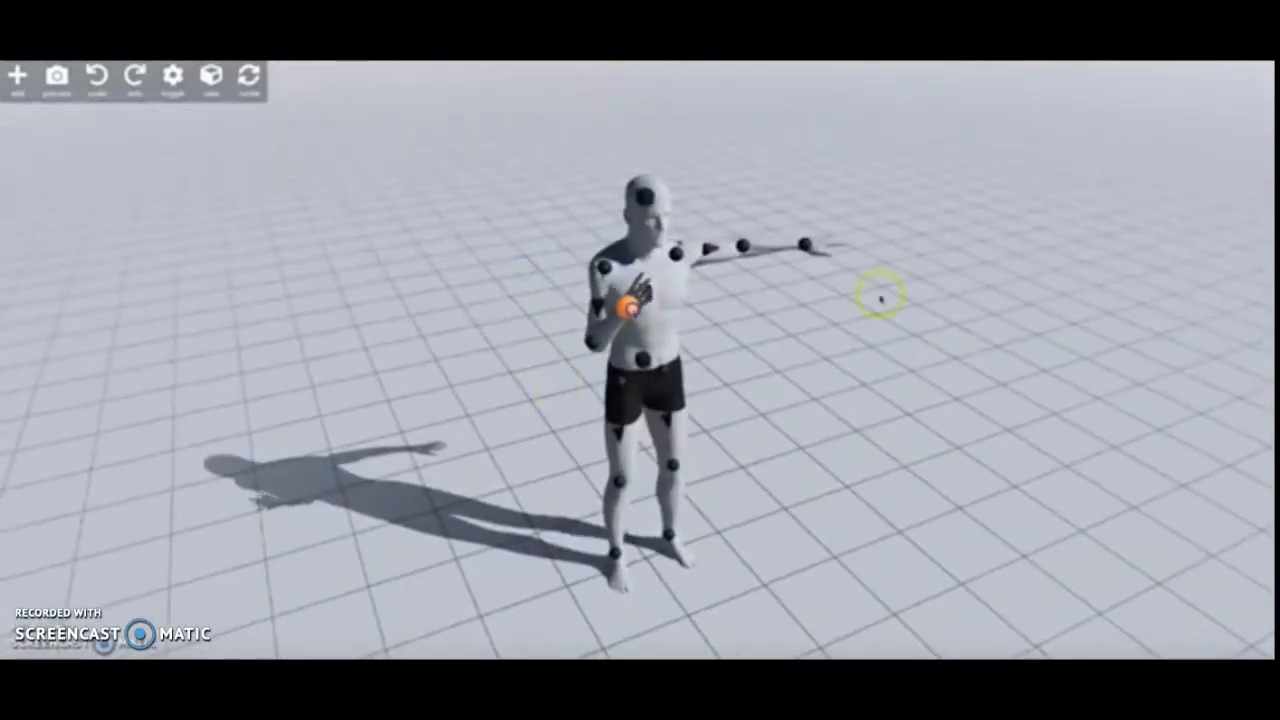
- Adjust the figure's right shoulder and stretch the right arm back out straight to the side
{"action": "right_click_drag", "start_coordinate": [880, 298], "coordinate": [771, 300]}
{"action": "right_click_drag", "start_coordinate": [607, 258], "coordinate": [583, 262]}
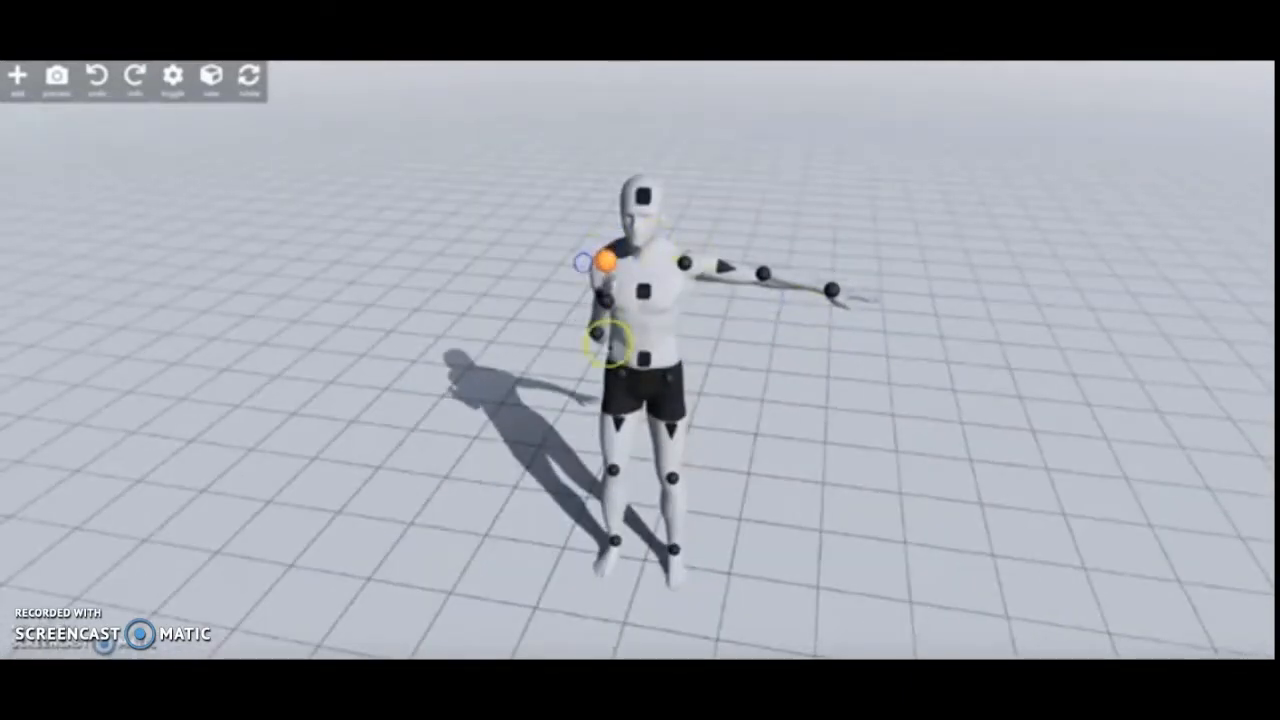
{"action": "left_click_drag", "start_coordinate": [607, 298], "coordinate": [411, 243]}
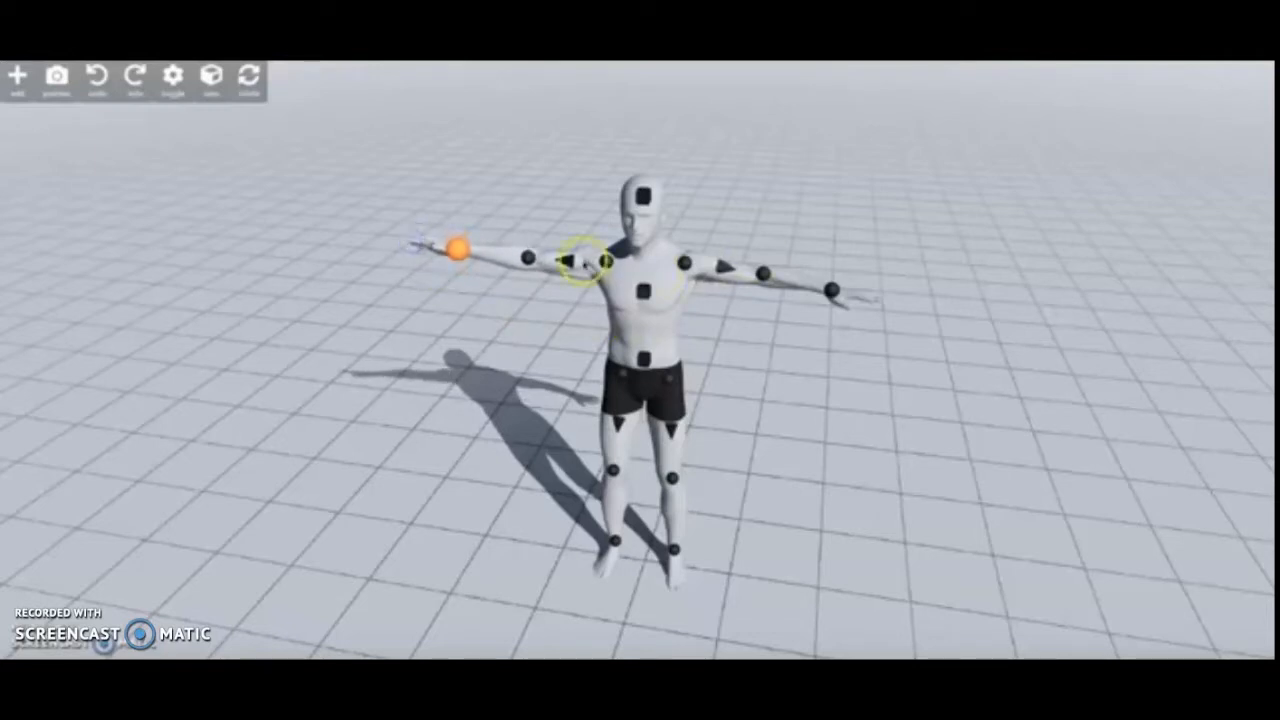
- Twist the figure's right upper arm with its triangular control so the forearm and hand turn upward
{"action": "left_click_drag", "start_coordinate": [567, 261], "coordinate": [585, 110]}
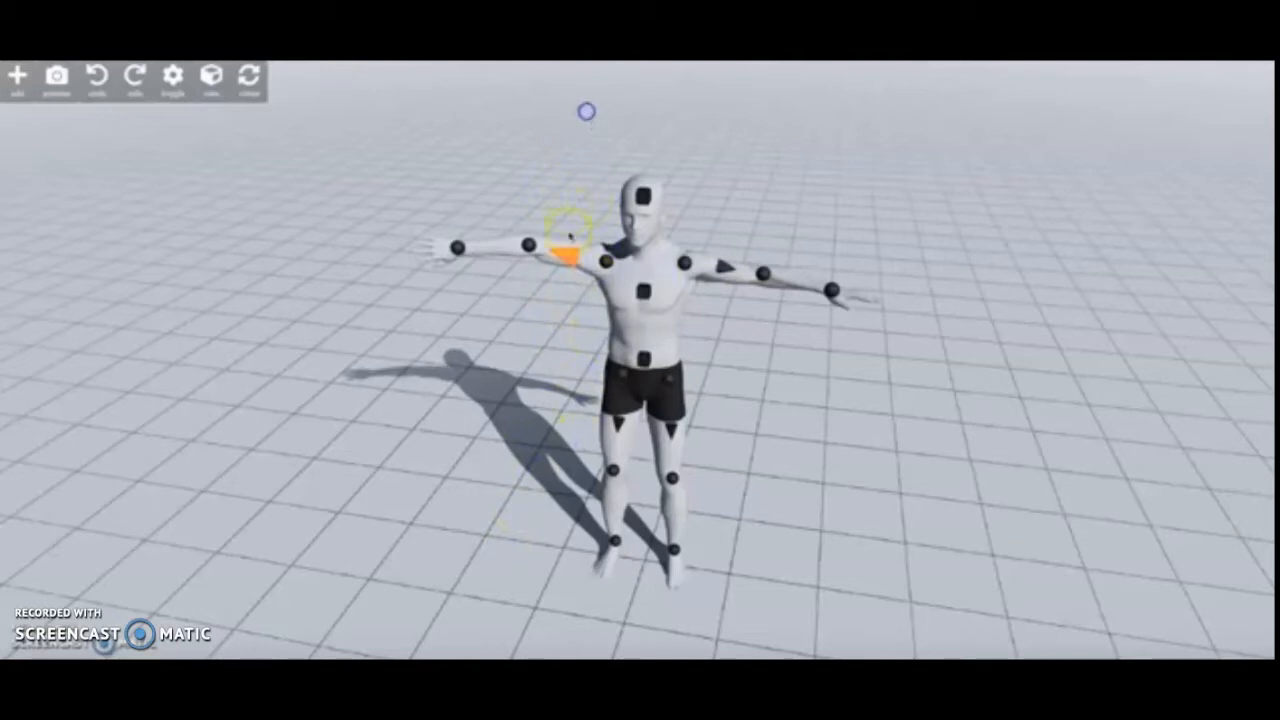
{"action": "left_click_drag", "start_coordinate": [560, 158], "coordinate": [559, 88]}
{"action": "left_click_drag", "start_coordinate": [566, 148], "coordinate": [917, 346]}
{"action": "left_click_drag", "start_coordinate": [735, 495], "coordinate": [878, 243]}
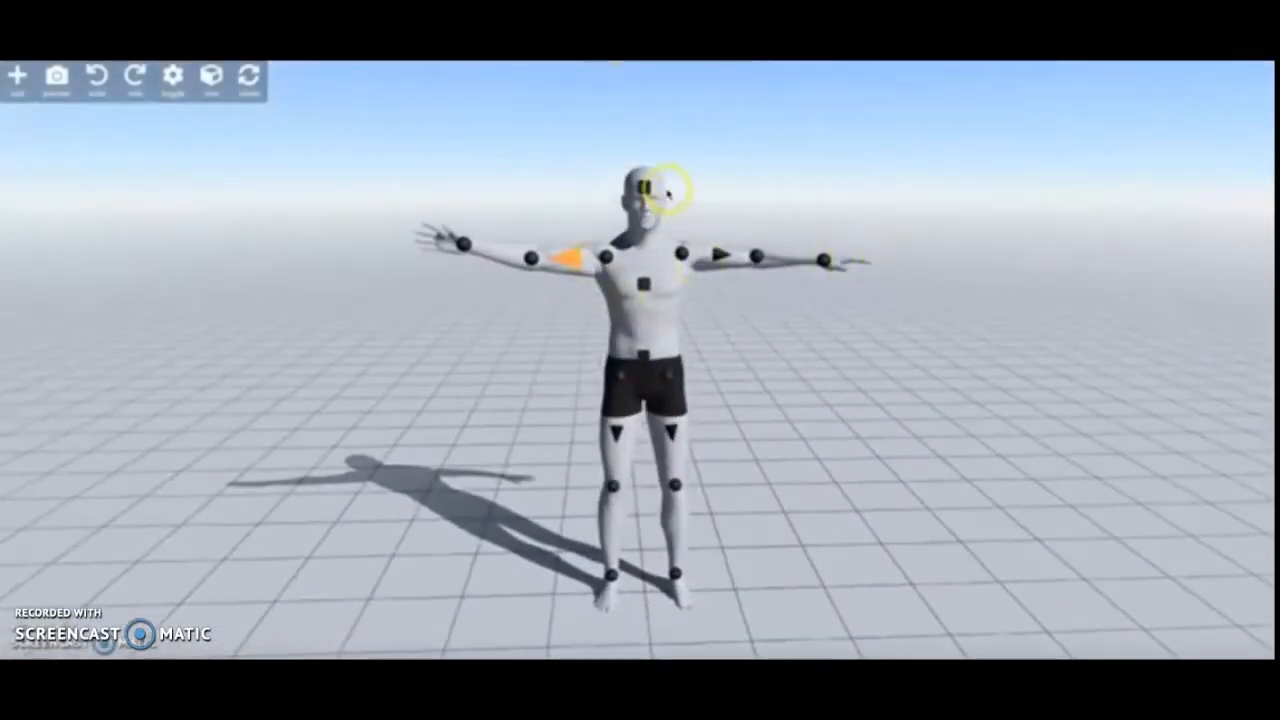
- Move the figure's head slightly forward and adjust the chest using their square controls
{"action": "left_click", "coordinate": [643, 188]}
{"action": "left_click", "coordinate": [643, 357]}
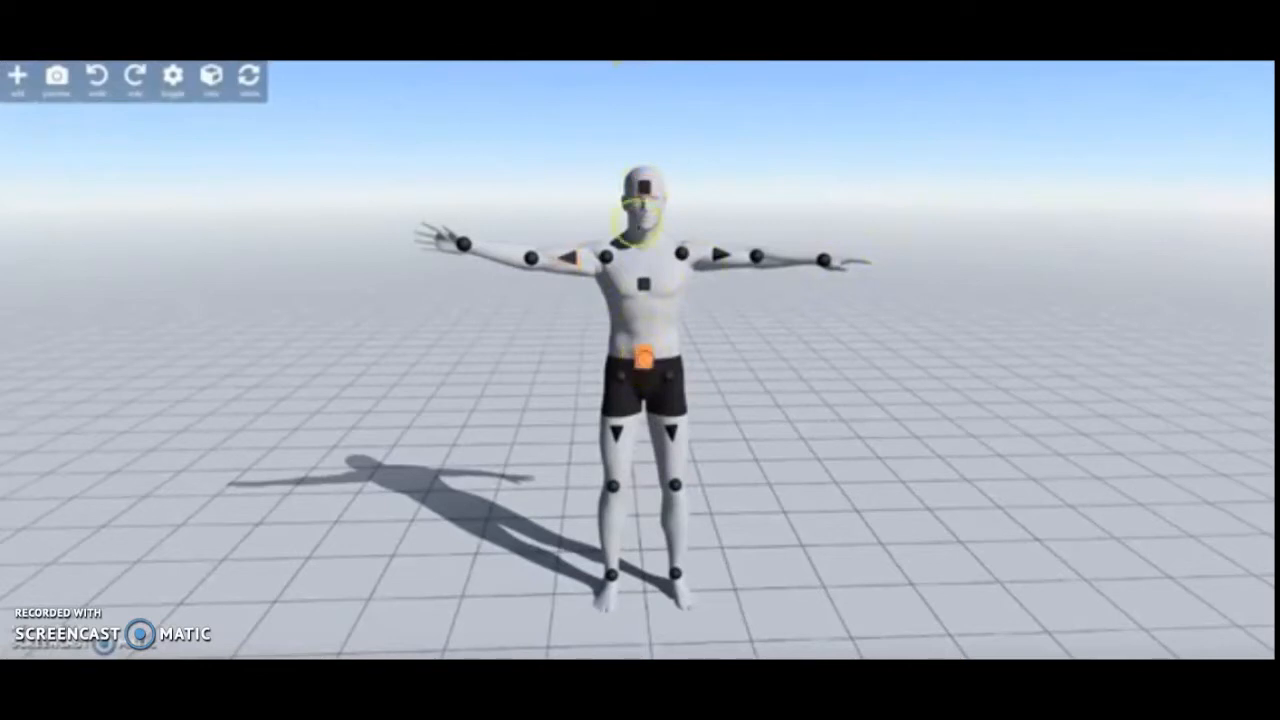
{"action": "left_click", "coordinate": [643, 187]}
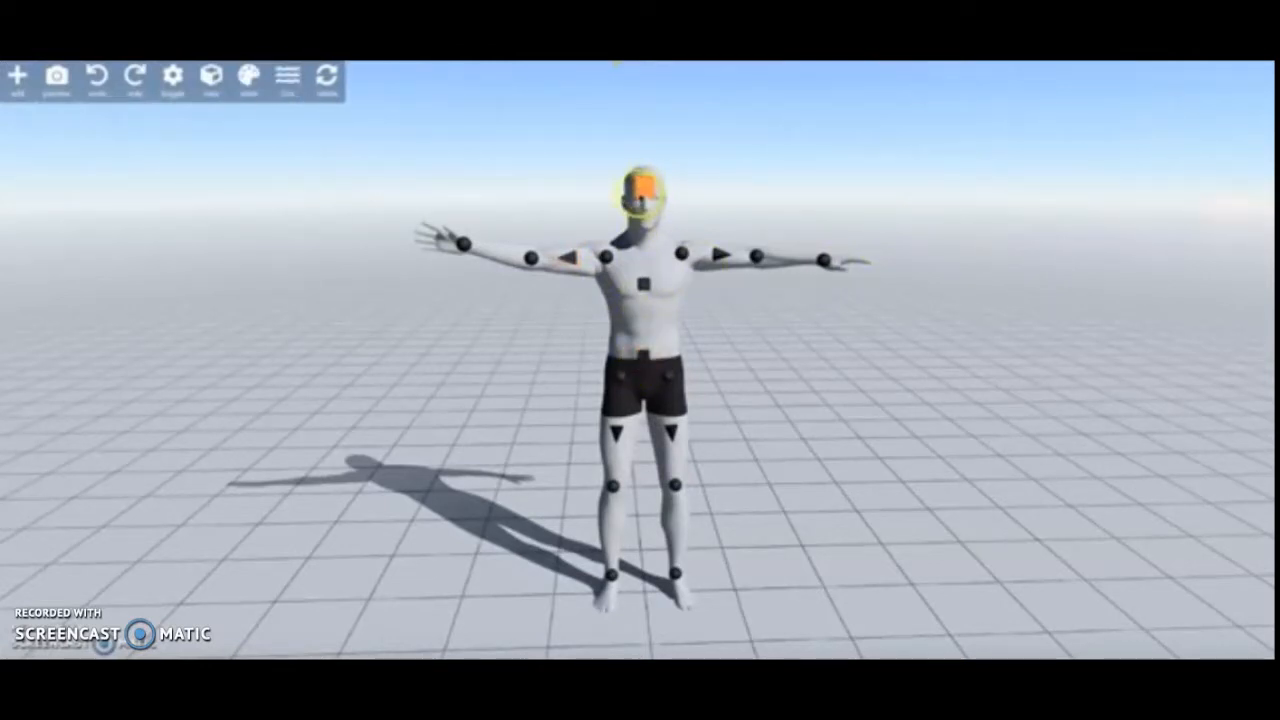
{"action": "left_click_drag", "start_coordinate": [768, 417], "coordinate": [1008, 434]}
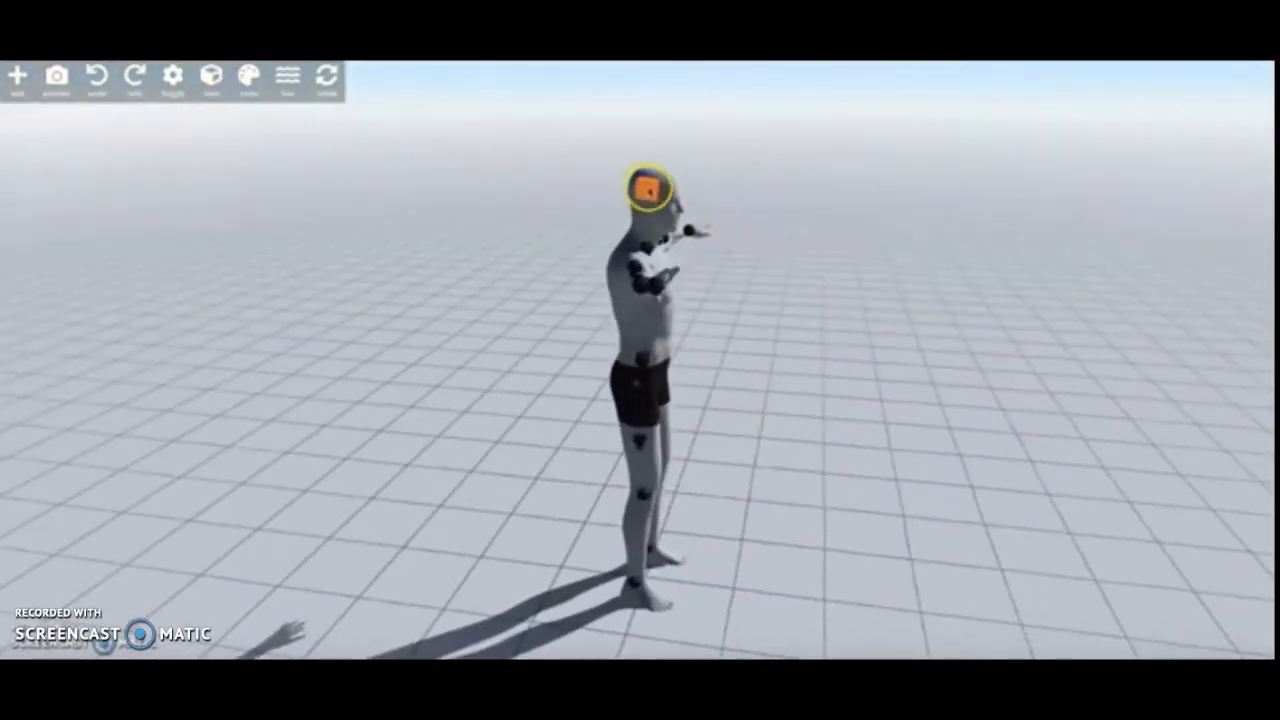
{"action": "mouse_move", "coordinate": [652, 189]}
{"action": "left_mouse_down"}
{"action": "mouse_move", "coordinate": [755, 252]}
{"action": "mouse_move", "coordinate": [871, 380]}
{"action": "mouse_move", "coordinate": [790, 265]}
{"action": "mouse_move", "coordinate": [667, 192]}
{"action": "left_mouse_up"}
{"action": "left_click_drag", "start_coordinate": [876, 392], "coordinate": [881, 355]}
{"action": "mouse_move", "coordinate": [651, 283]}
{"action": "left_mouse_down"}
{"action": "mouse_move", "coordinate": [676, 293]}
{"action": "mouse_move", "coordinate": [699, 336]}
{"action": "mouse_move", "coordinate": [653, 295]}
{"action": "left_mouse_up"}
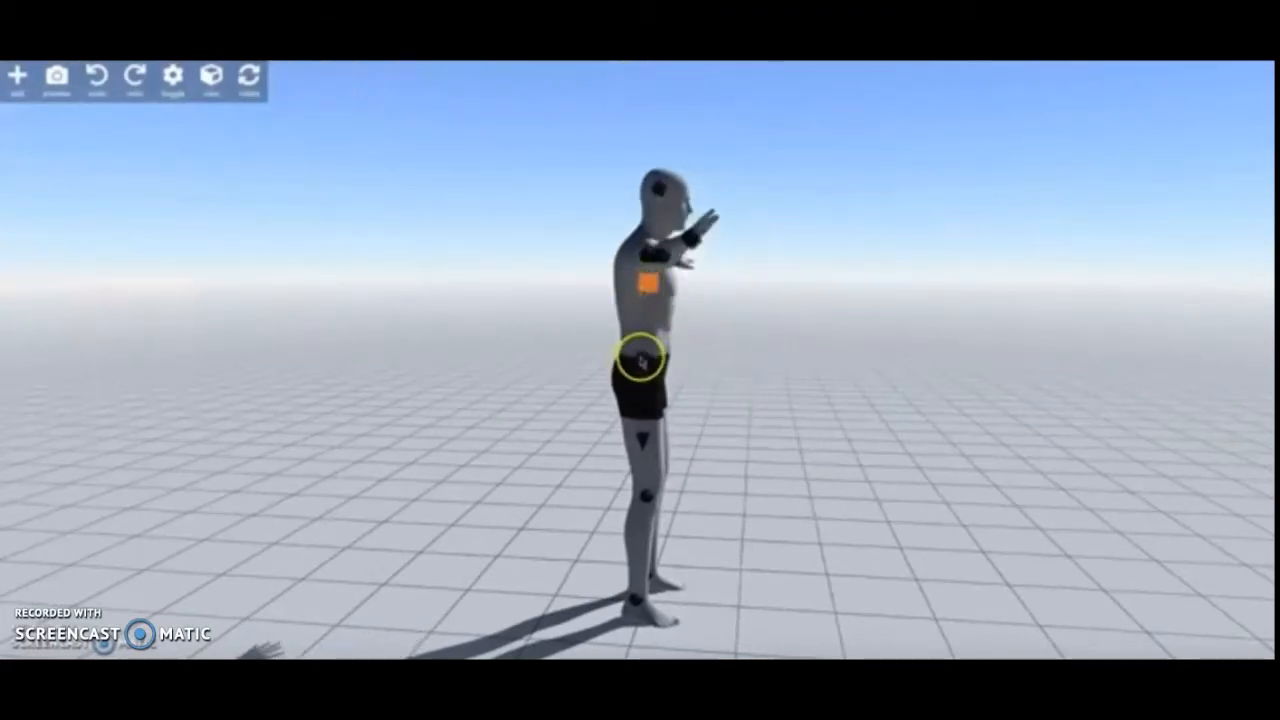
- Lower the figure's pelvis to fold the legs into a kneeling pose, and move the whole figure down toward the floor
{"action": "left_click_drag", "start_coordinate": [817, 368], "coordinate": [646, 359]}
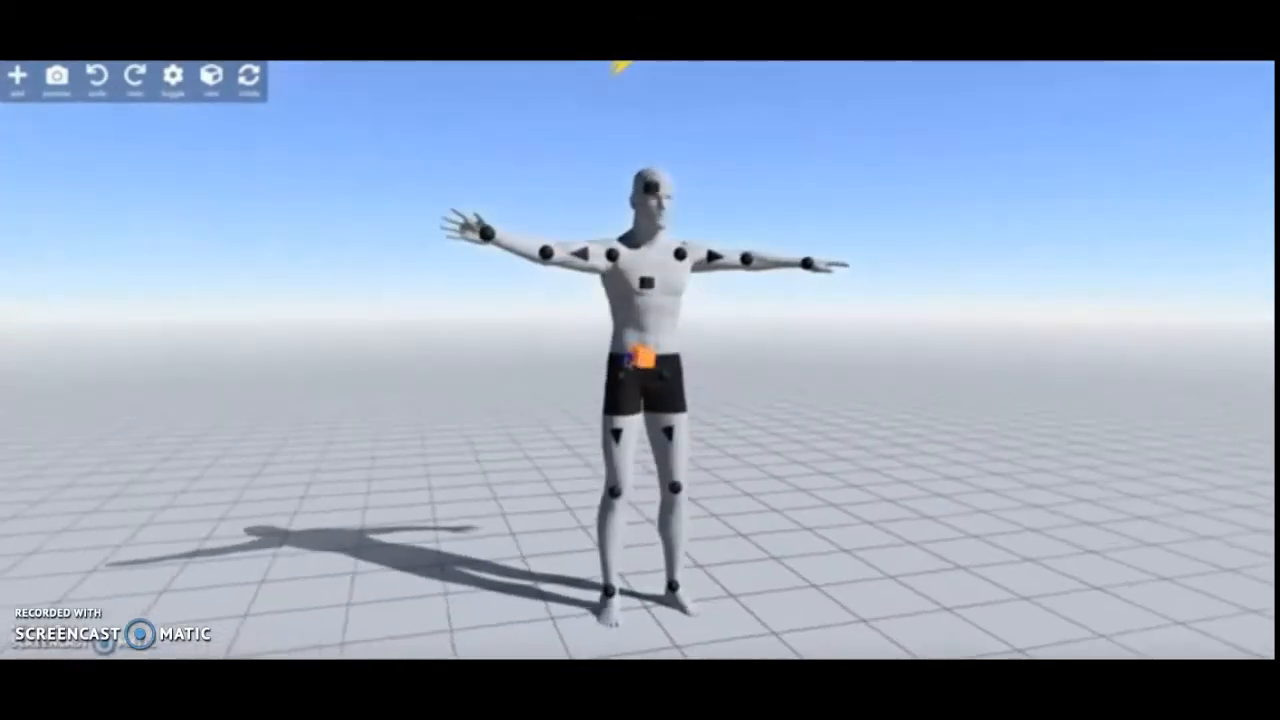
{"action": "left_click_drag", "start_coordinate": [765, 338], "coordinate": [732, 335]}
{"action": "left_click", "coordinate": [668, 350]}
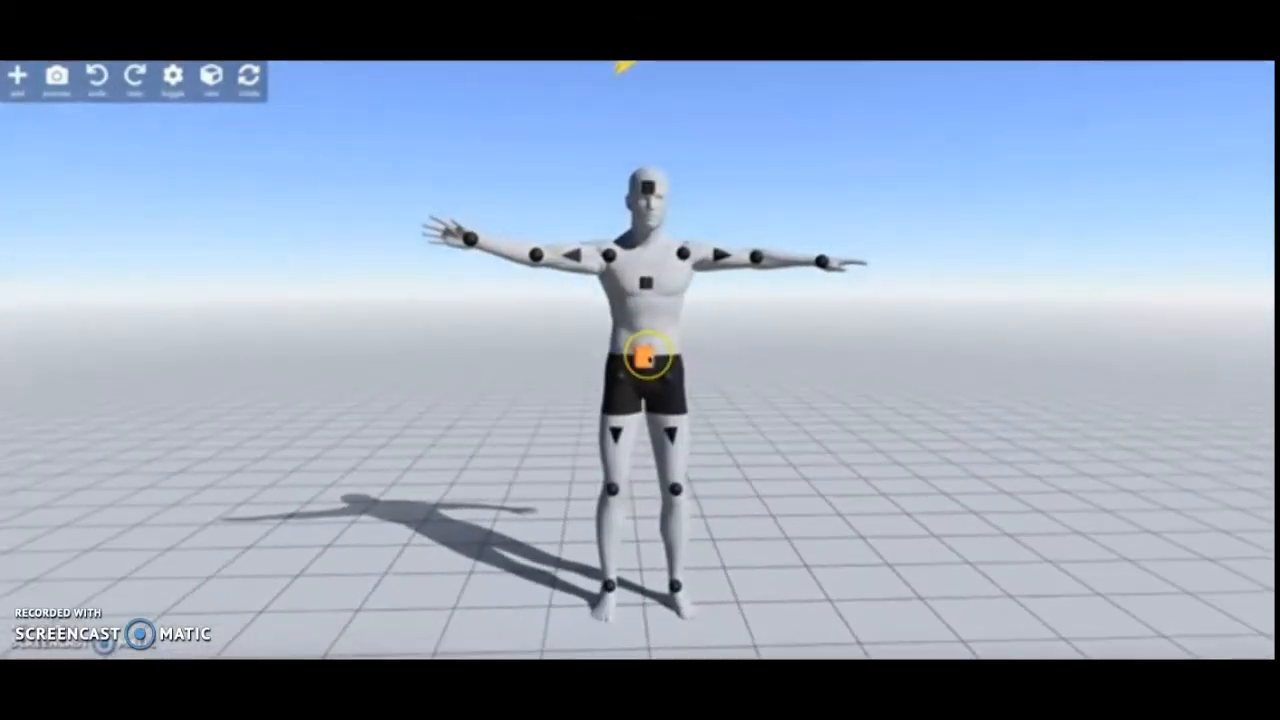
{"action": "left_click_drag", "start_coordinate": [643, 358], "coordinate": [644, 410]}
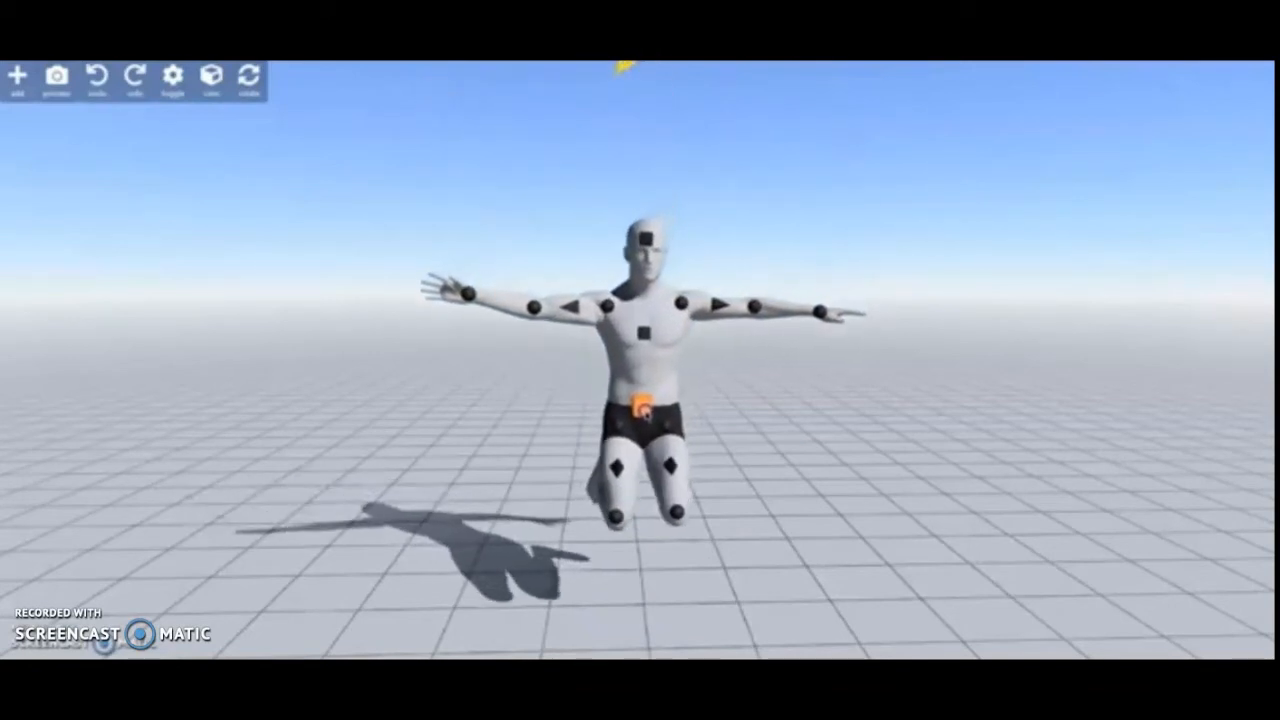
{"action": "left_click", "coordinate": [688, 383]}
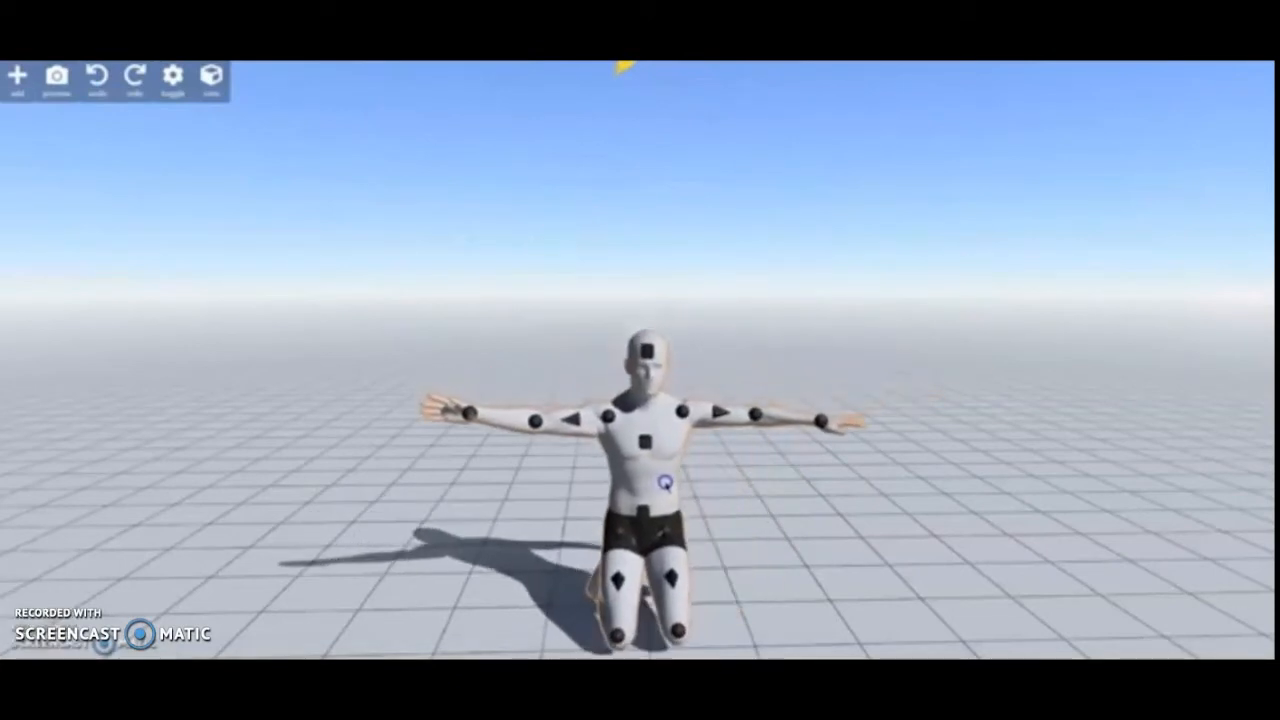
{"action": "left_click_drag", "start_coordinate": [665, 483], "coordinate": [666, 488]}
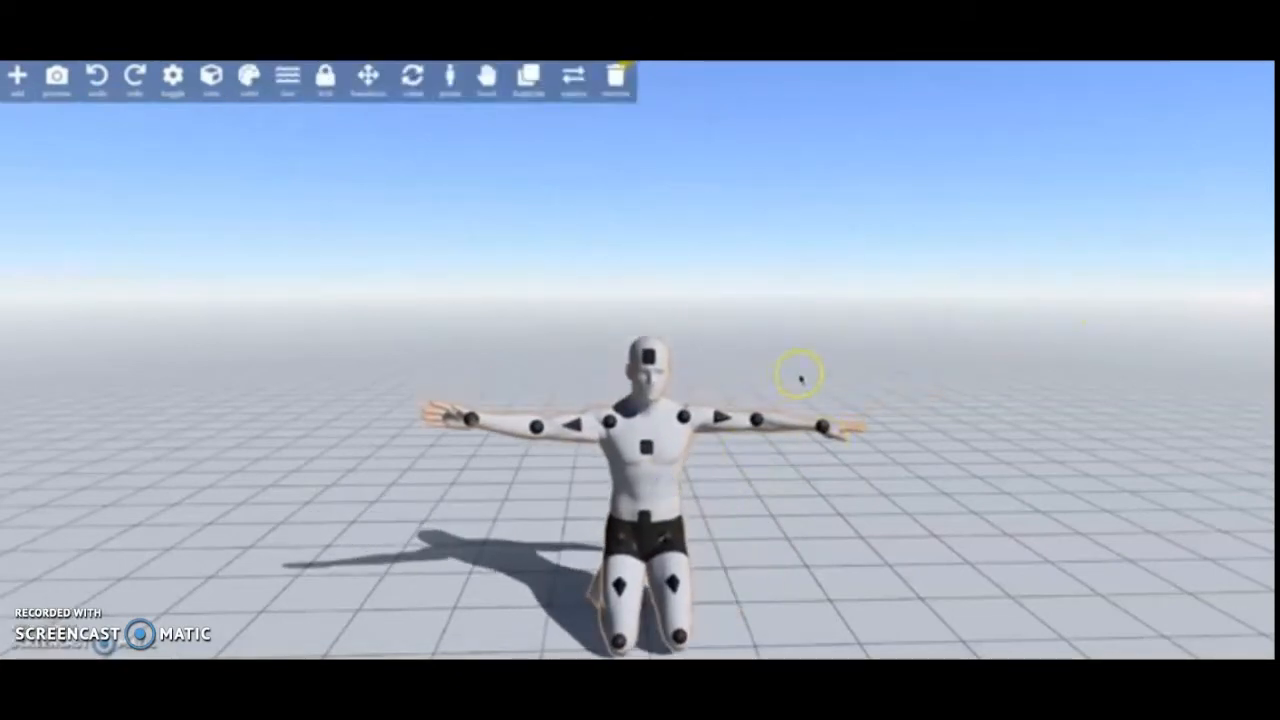
- Rotate the figure's left elbow with the rotation rings, then deselect it
{"action": "left_click", "coordinate": [760, 421]}
{"action": "left_click", "coordinate": [249, 78]}
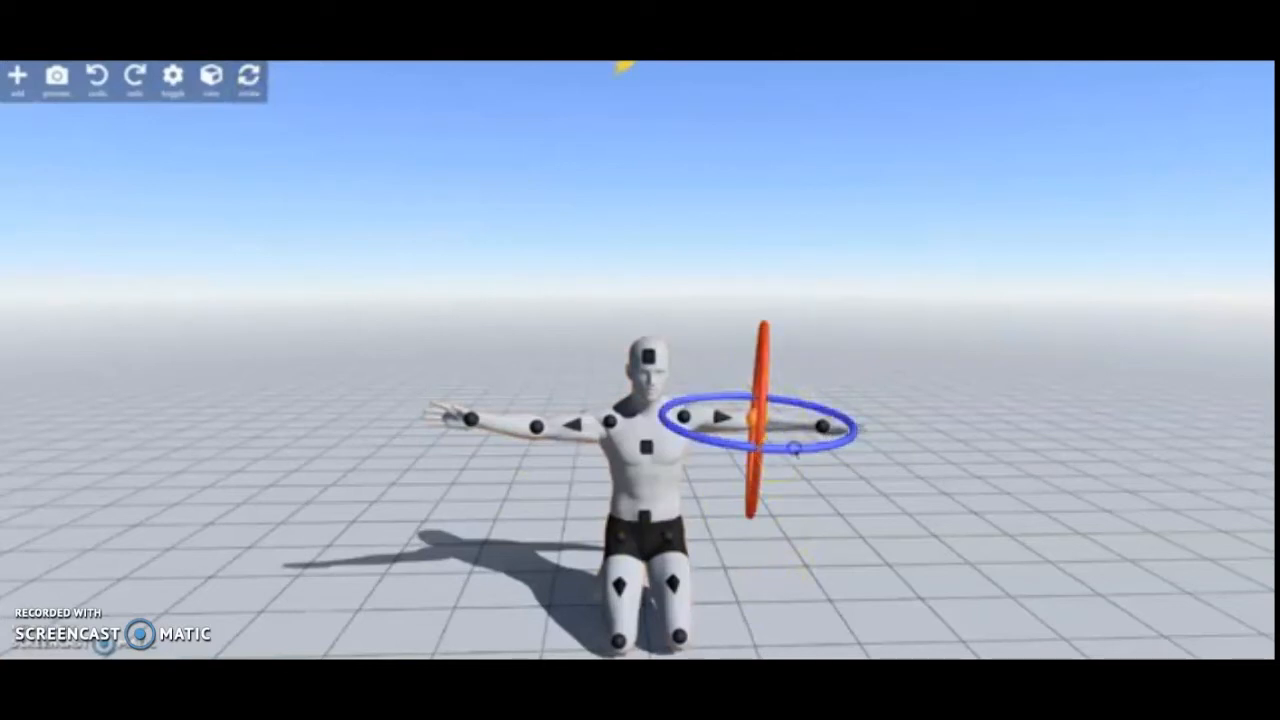
{"action": "left_click_drag", "start_coordinate": [794, 449], "coordinate": [1100, 403]}
{"action": "left_click_drag", "start_coordinate": [754, 447], "coordinate": [858, 431]}
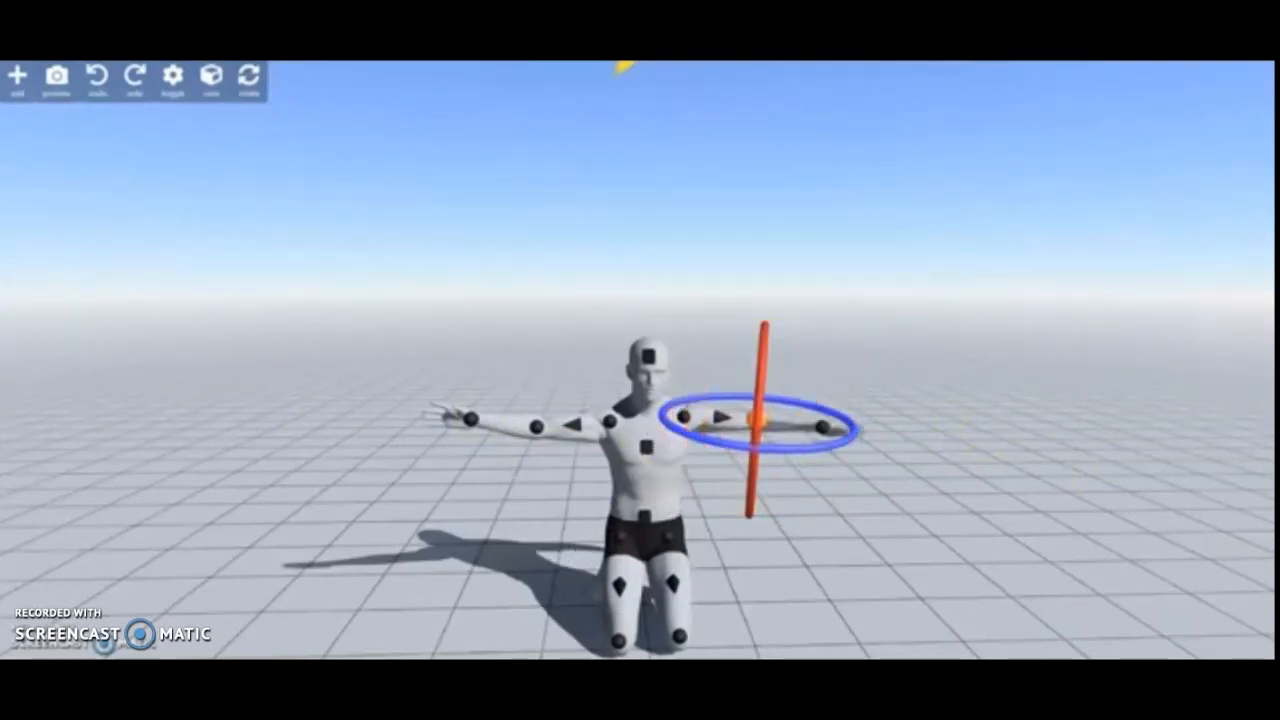
{"action": "left_click_drag", "start_coordinate": [722, 445], "coordinate": [899, 431]}
{"action": "left_click", "coordinate": [913, 341]}
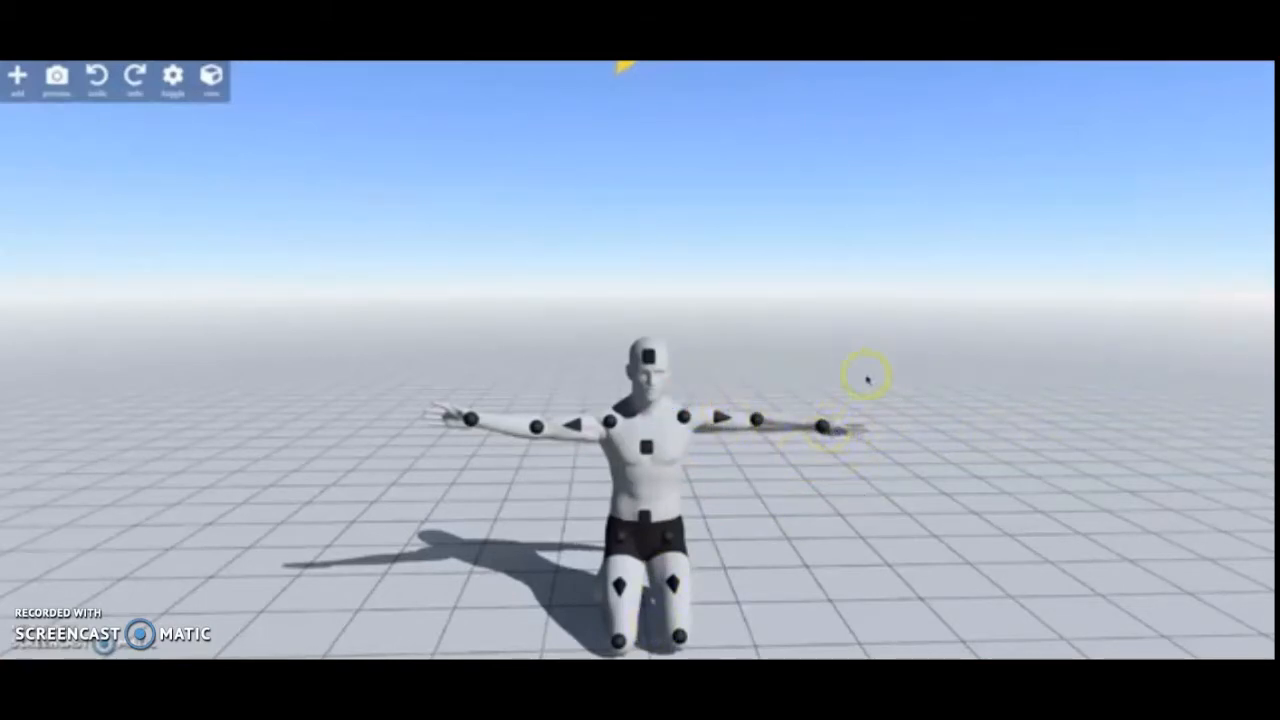
- Apply a kneeling pose preset with lowered arms to the figure, and raise its lower legs behind it
{"action": "left_click", "coordinate": [678, 443]}
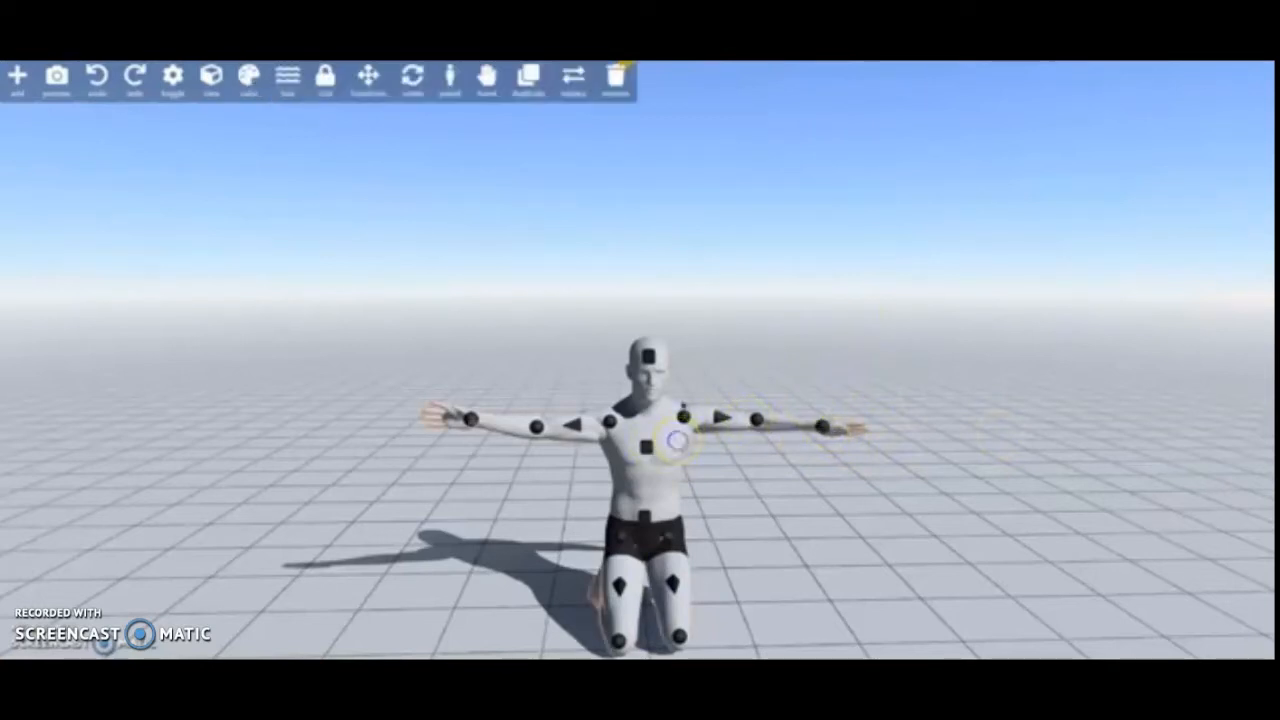
{"action": "left_click", "coordinate": [452, 80]}
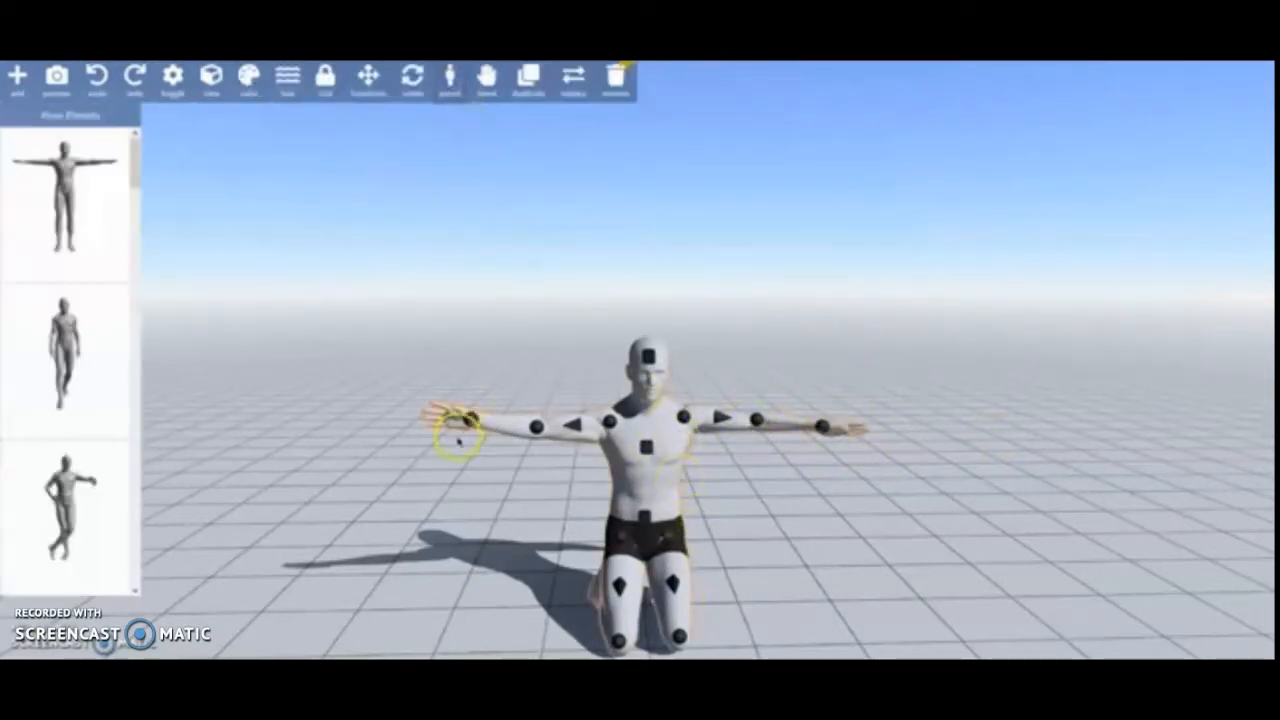
{"action": "left_click", "coordinate": [450, 80]}
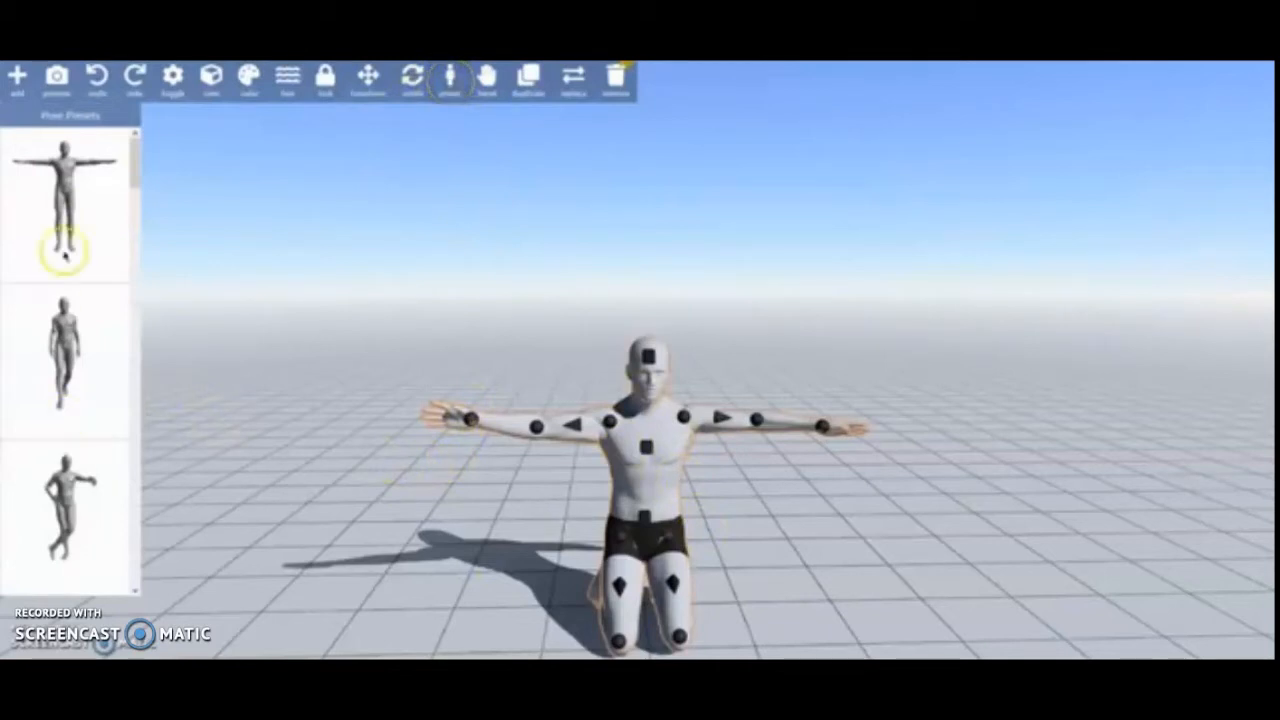
{"action": "scroll", "coordinate": [63, 255], "scroll_direction": "down", "scroll_amount": 5}
{"action": "left_click", "coordinate": [71, 443]}
{"action": "left_click", "coordinate": [872, 408]}
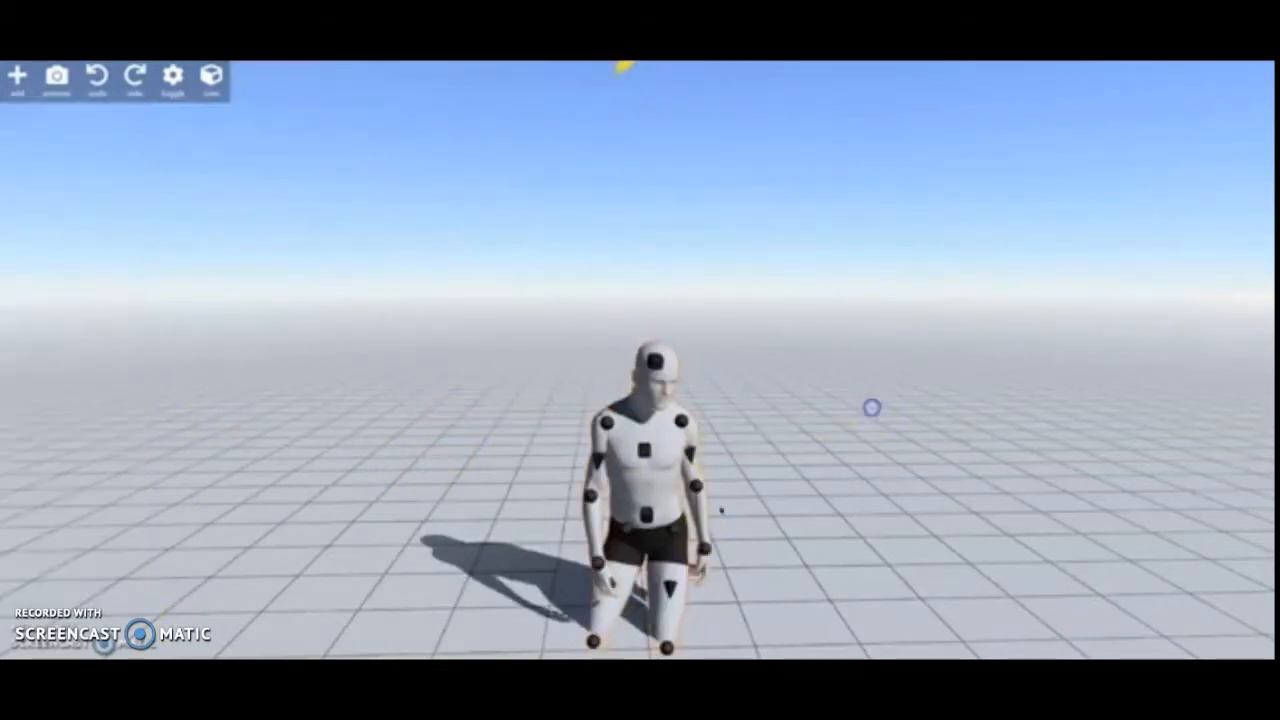
{"action": "left_click_drag", "start_coordinate": [659, 482], "coordinate": [617, 455]}
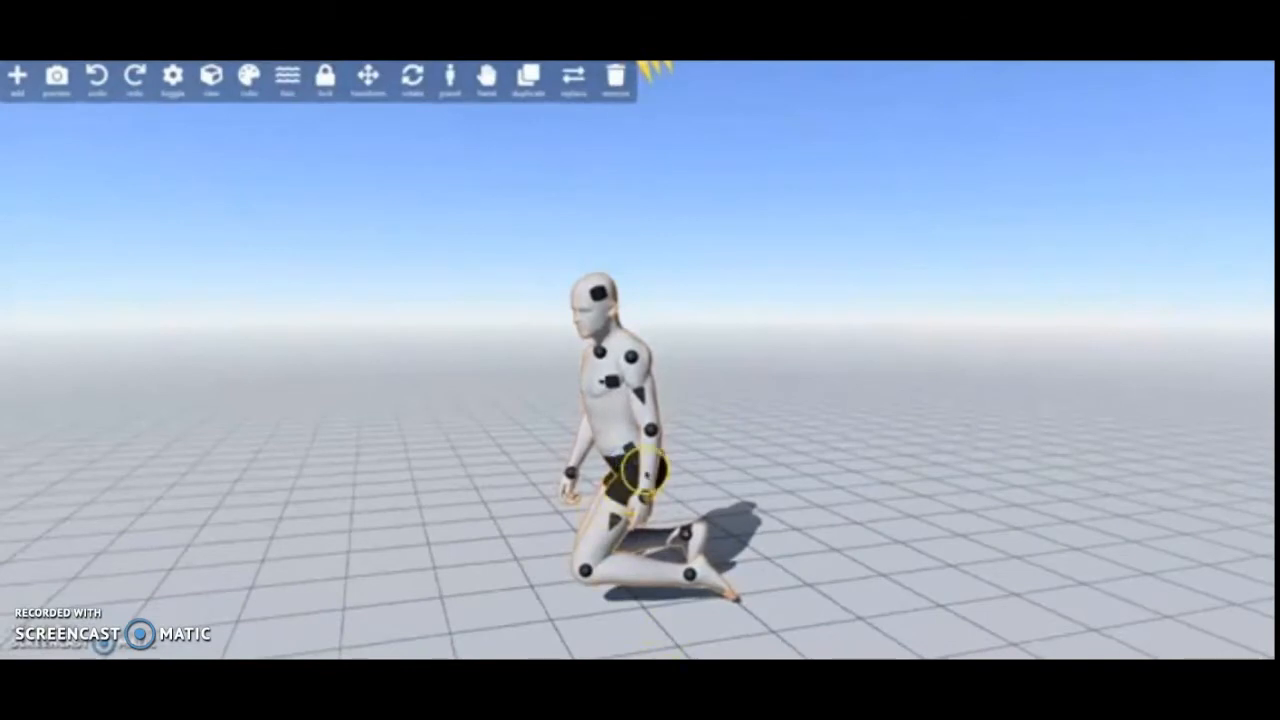
{"action": "left_click_drag", "start_coordinate": [700, 586], "coordinate": [700, 516]}
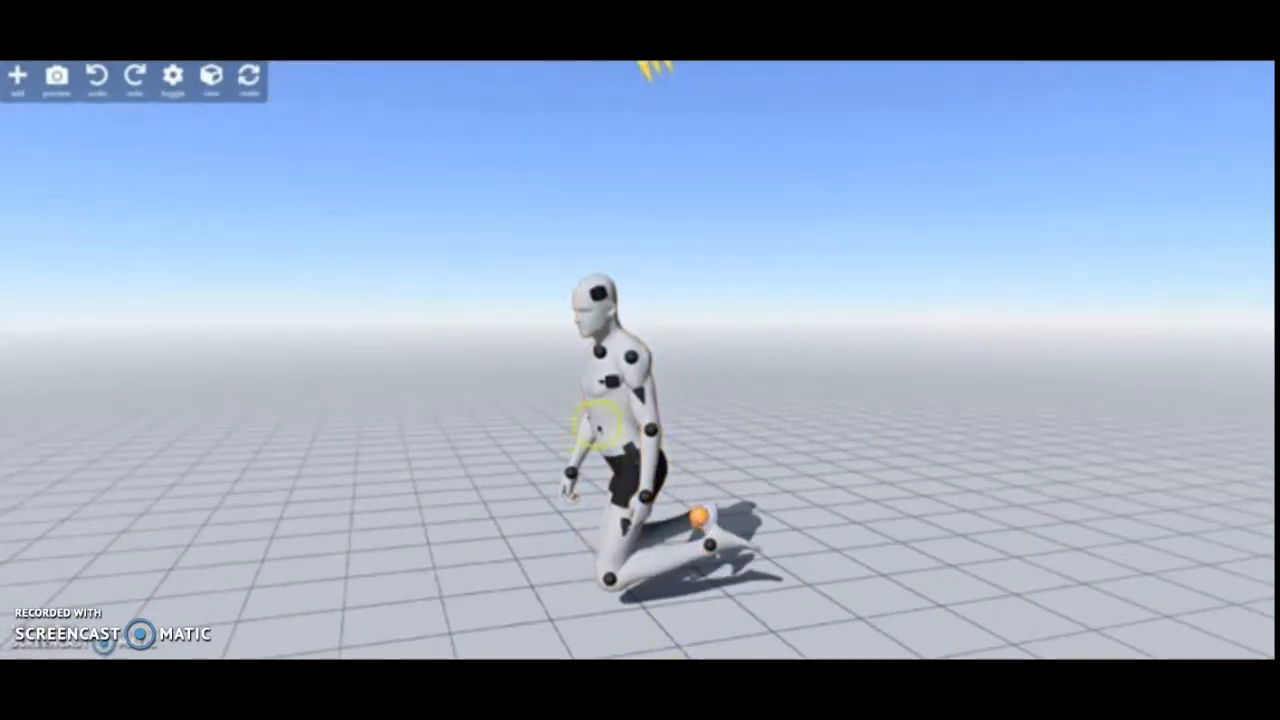
- Set the figure's right hand to the preset hand pose with thumb, index and little finger extended
{"action": "left_click", "coordinate": [598, 425]}
{"action": "left_click", "coordinate": [493, 86]}
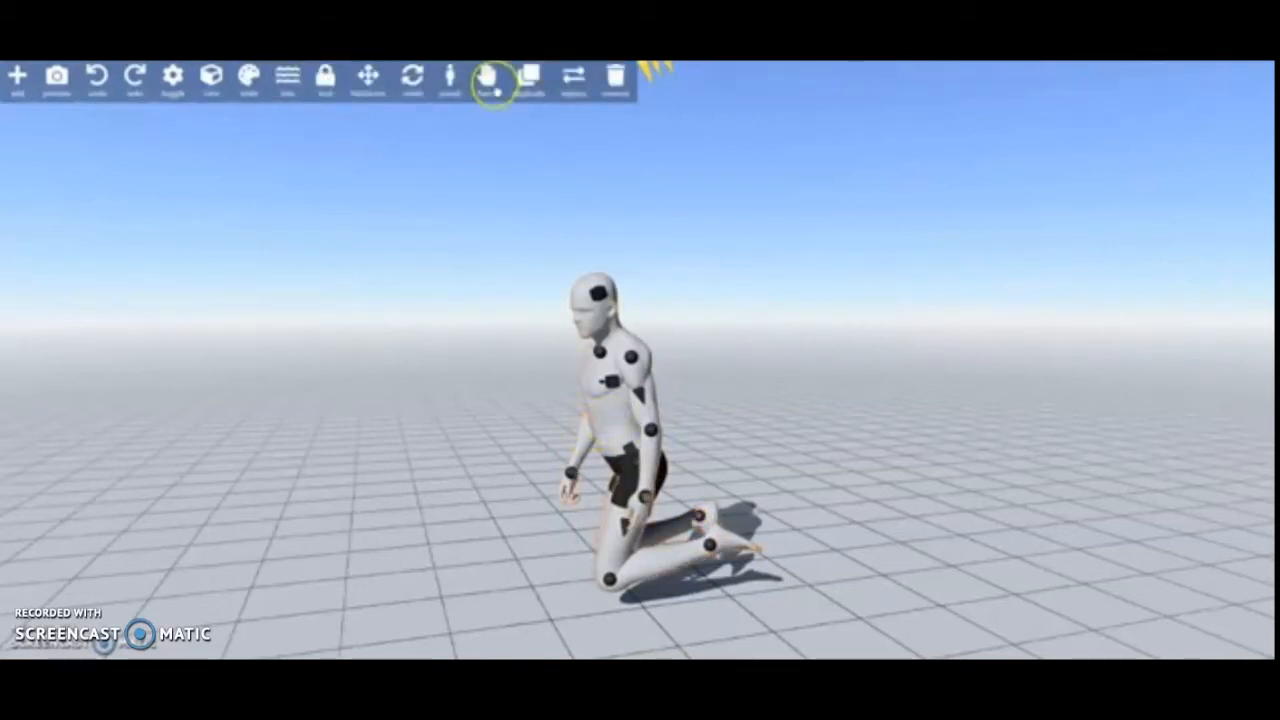
{"action": "left_click", "coordinate": [488, 82]}
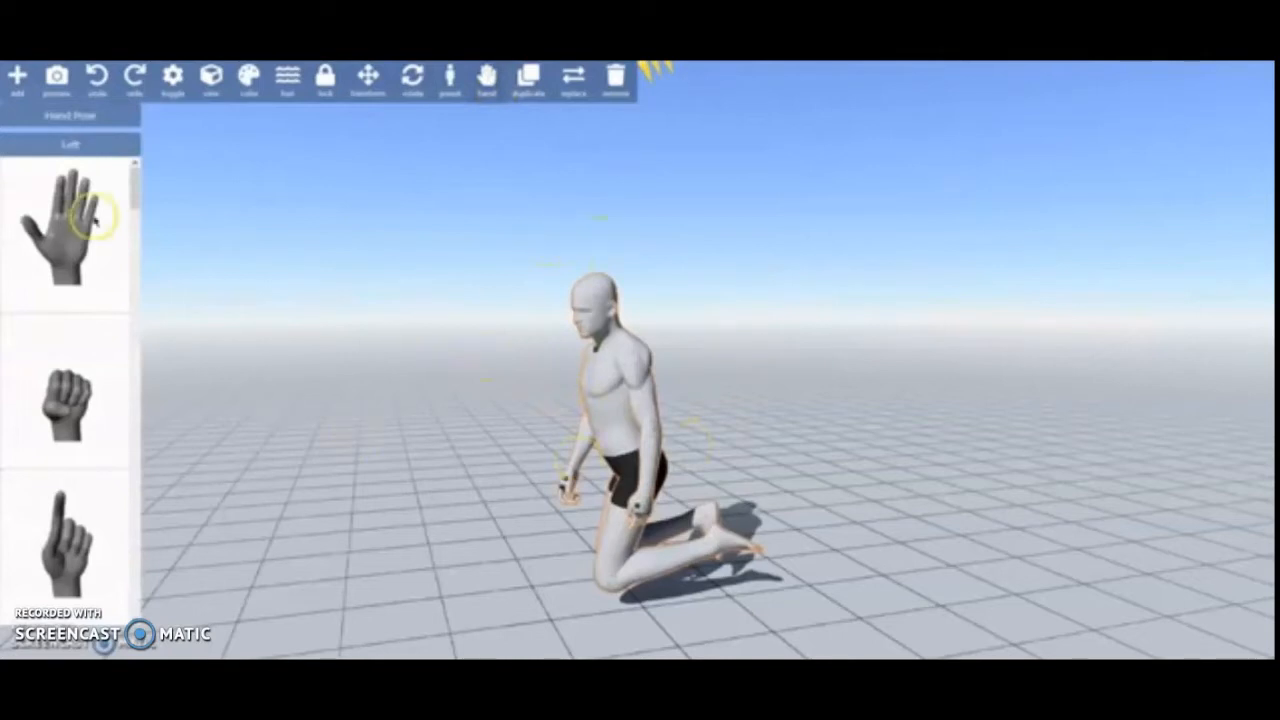
{"action": "scroll", "coordinate": [60, 470], "scroll_direction": "down", "scroll_amount": 3}
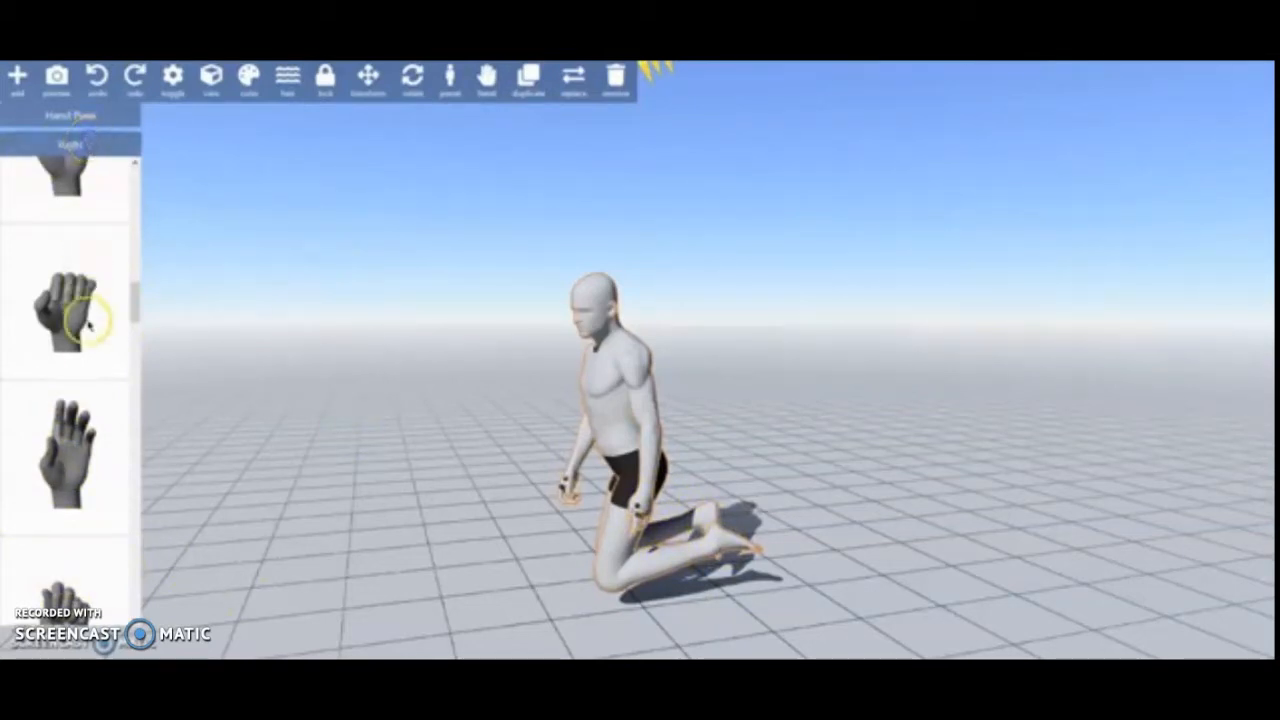
{"action": "scroll", "coordinate": [51, 451], "scroll_direction": "down", "scroll_amount": 5}
{"action": "left_click", "coordinate": [70, 376]}
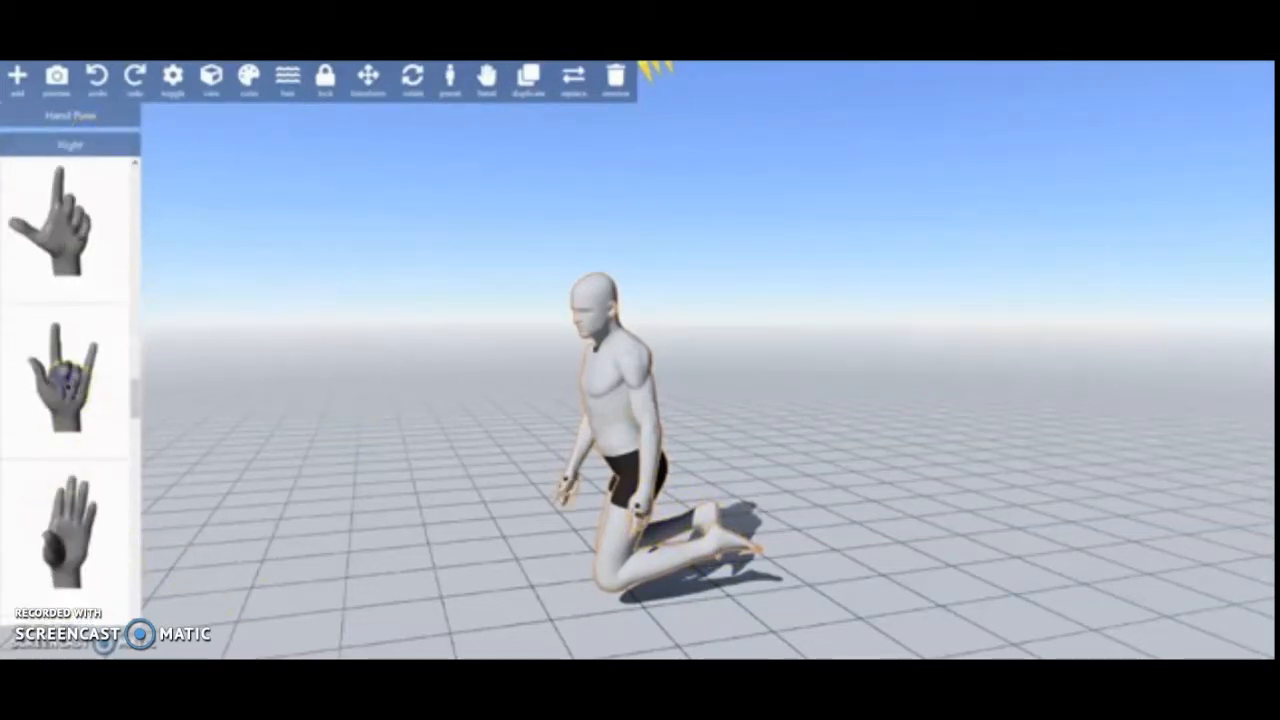
- Rotate a finger joint on the hand nearest the camera with the rotation rings, and reselect the whole figure
{"action": "left_click_drag", "start_coordinate": [456, 598], "coordinate": [374, 543]}
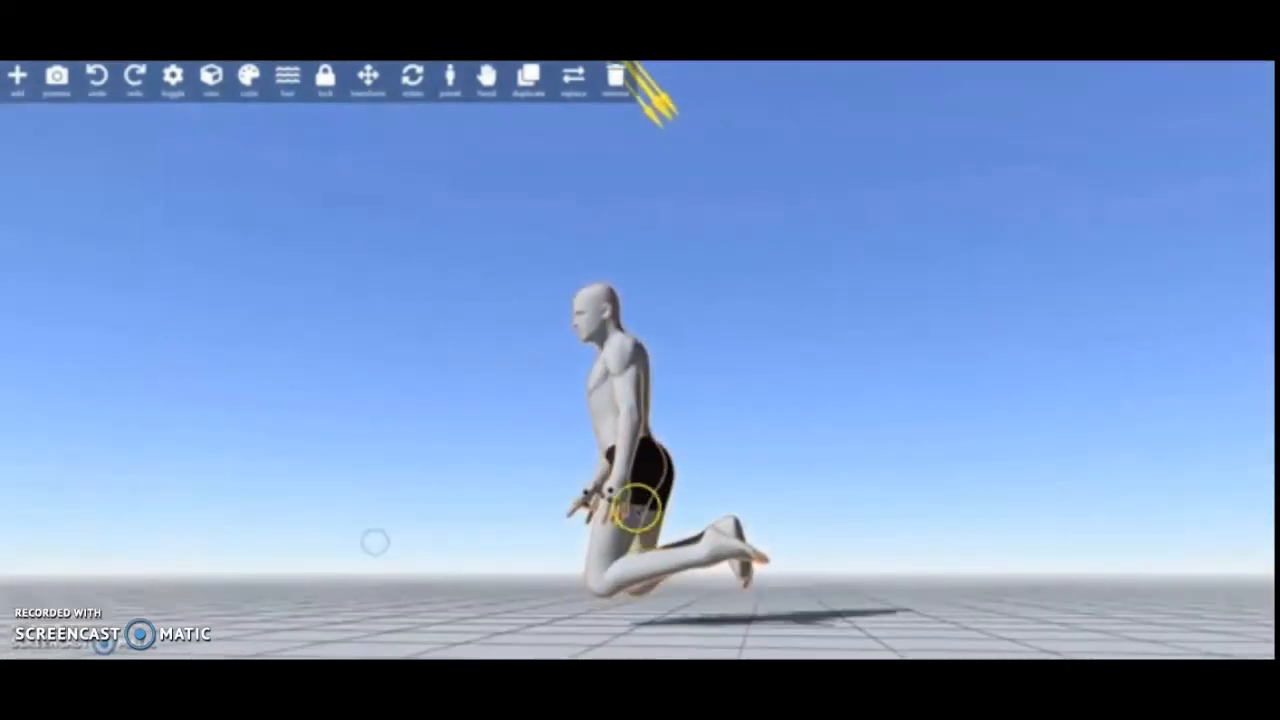
{"action": "scroll", "coordinate": [637, 508], "scroll_direction": "up", "scroll_amount": 3}
{"action": "left_click", "coordinate": [581, 577]}
{"action": "left_click_drag", "start_coordinate": [523, 577], "coordinate": [1035, 484]}
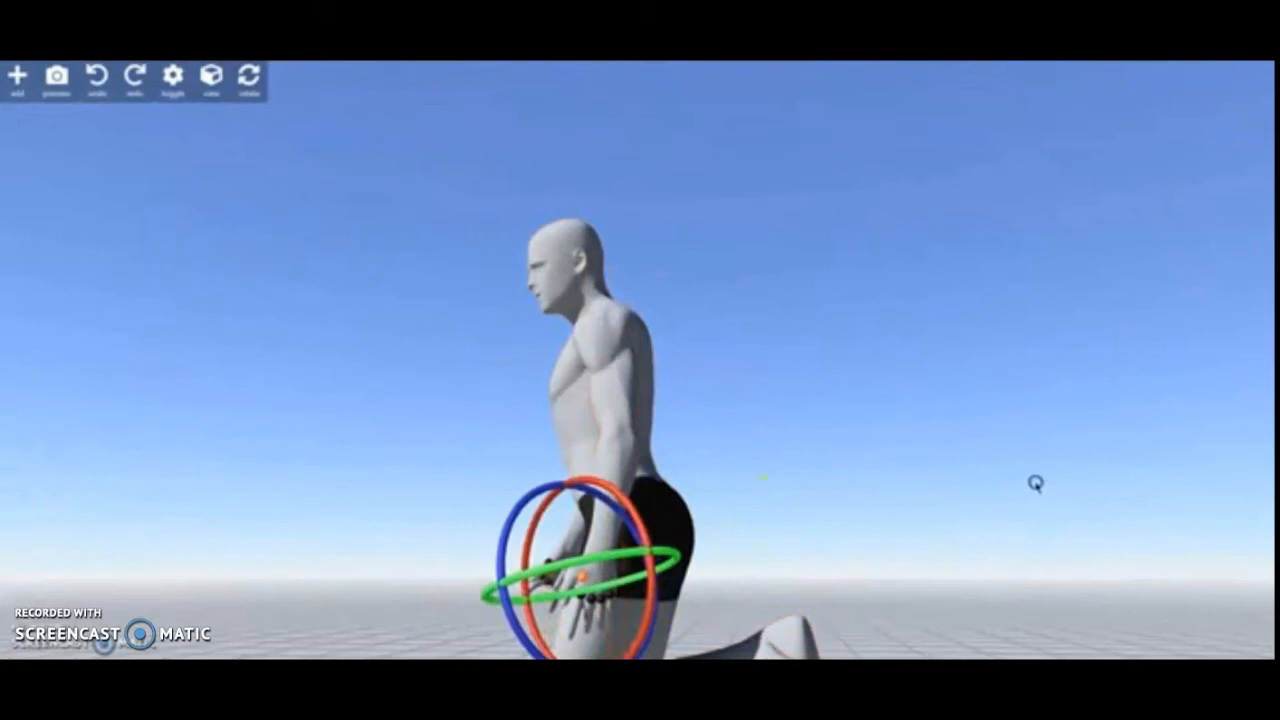
{"action": "left_click", "coordinate": [884, 488]}
{"action": "left_click_drag", "start_coordinate": [477, 626], "coordinate": [680, 590]}
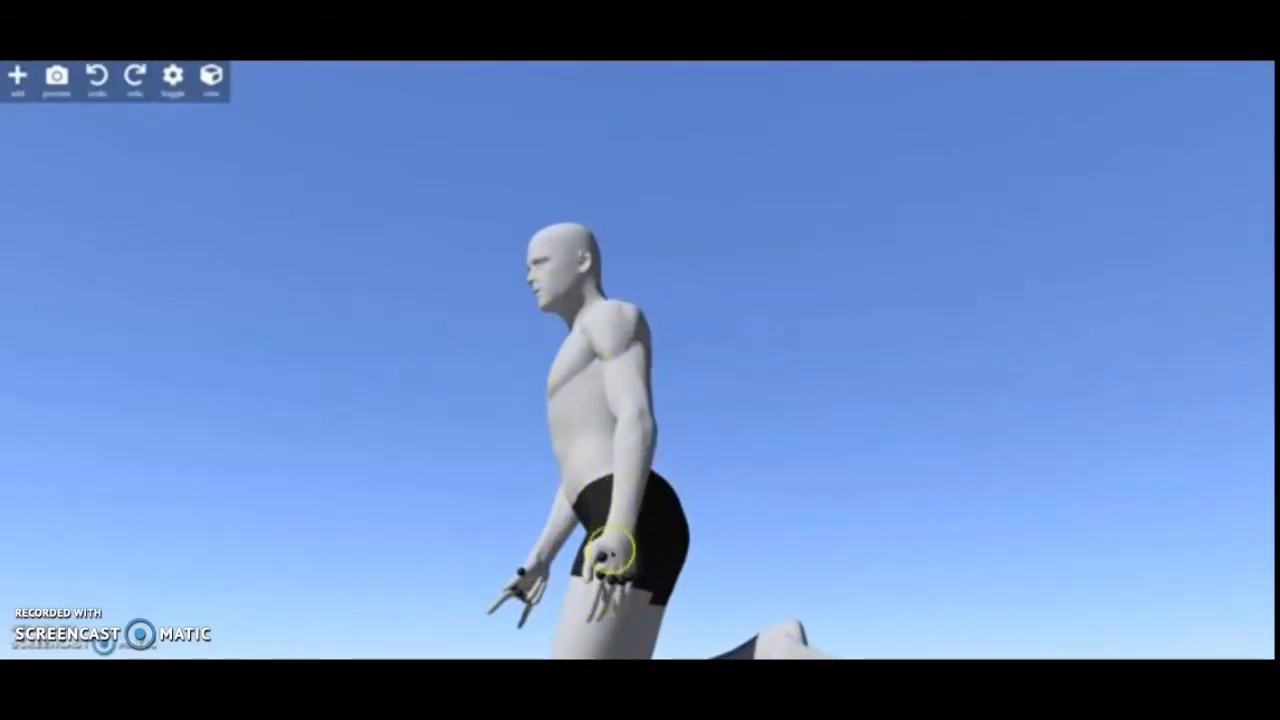
{"action": "left_click", "coordinate": [595, 425]}
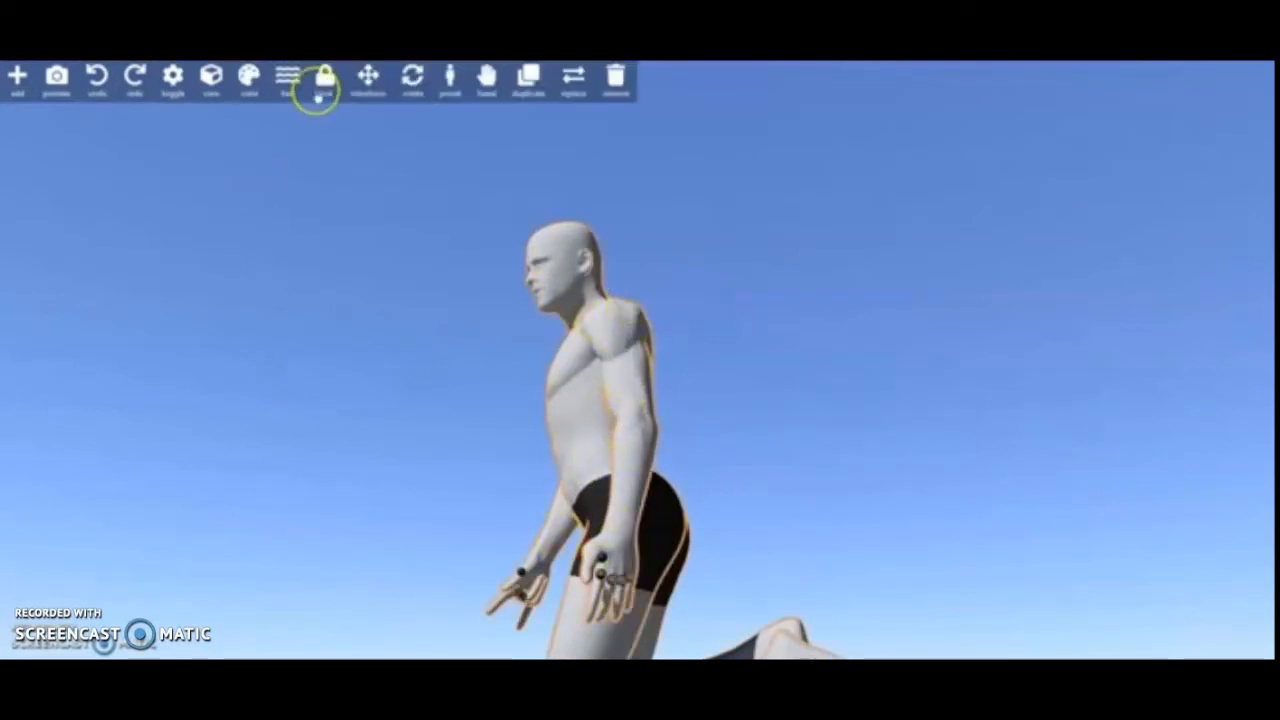
- Lock the figure against posing, check that its joints cannot be picked, and unlock it again
{"action": "left_click", "coordinate": [325, 82]}
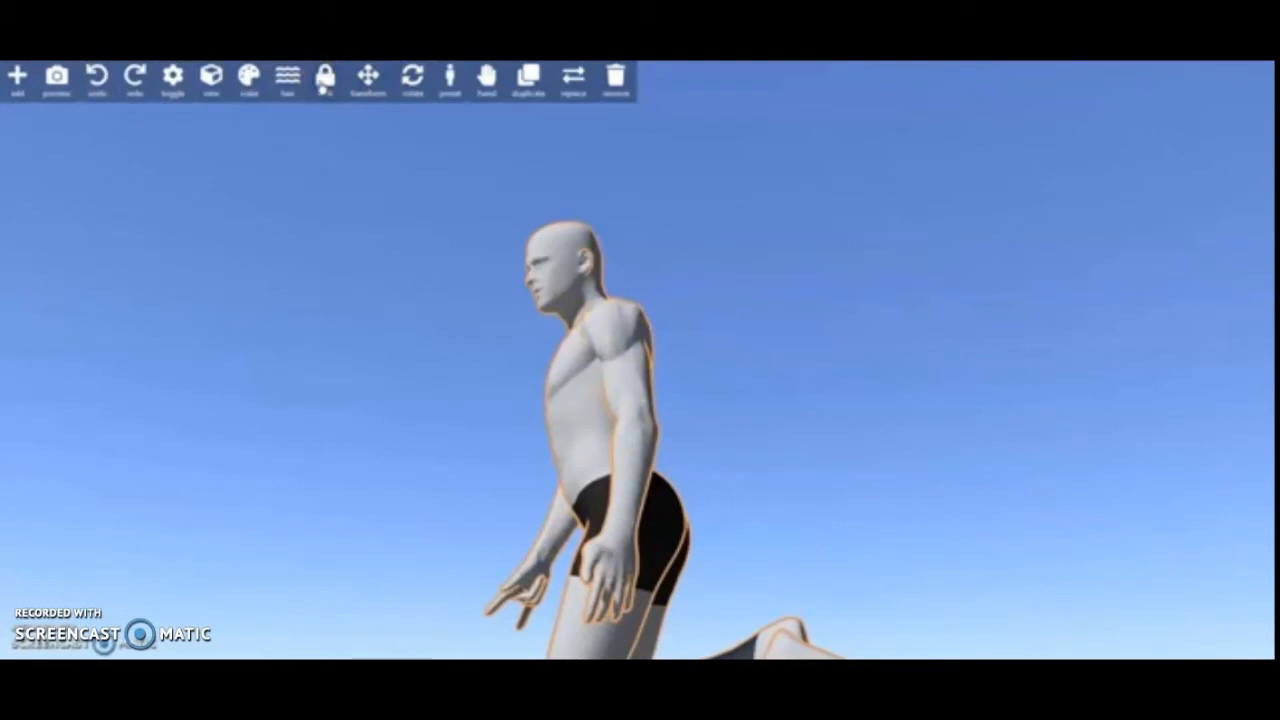
{"action": "left_click", "coordinate": [325, 82]}
{"action": "left_click_drag", "start_coordinate": [955, 433], "coordinate": [992, 520]}
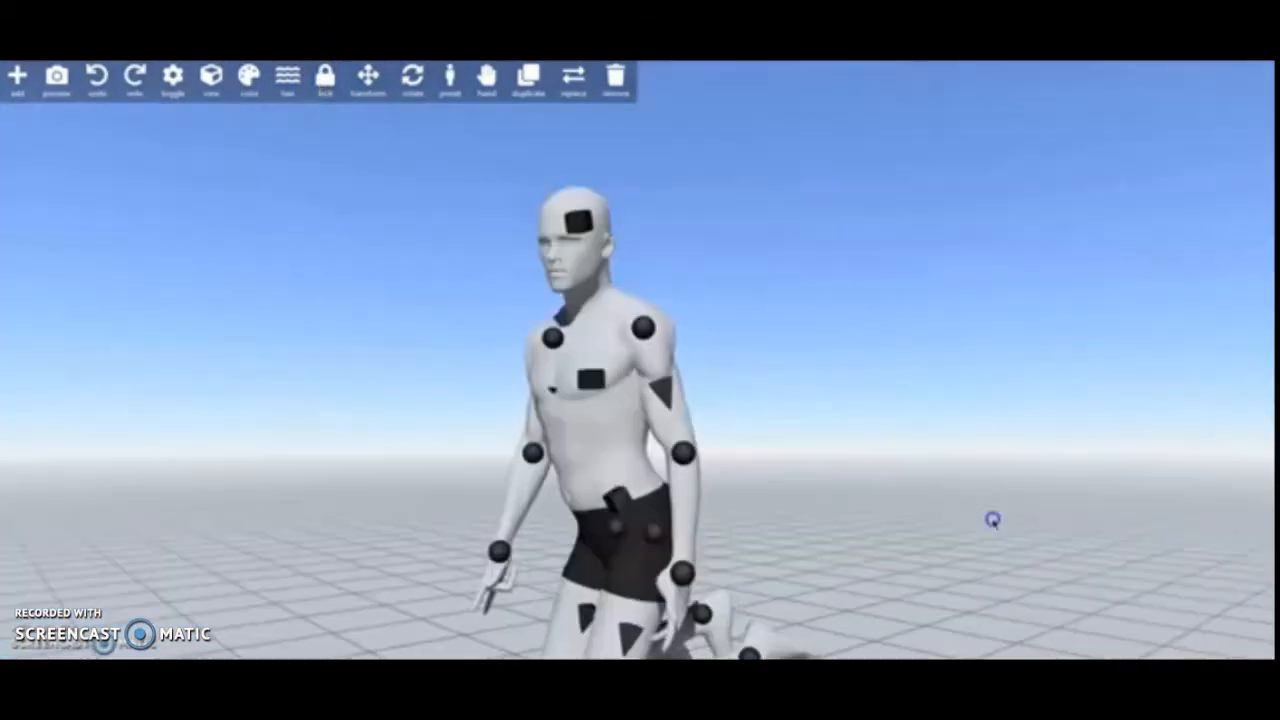
{"action": "left_click", "coordinate": [326, 90]}
{"action": "left_click", "coordinate": [615, 397]}
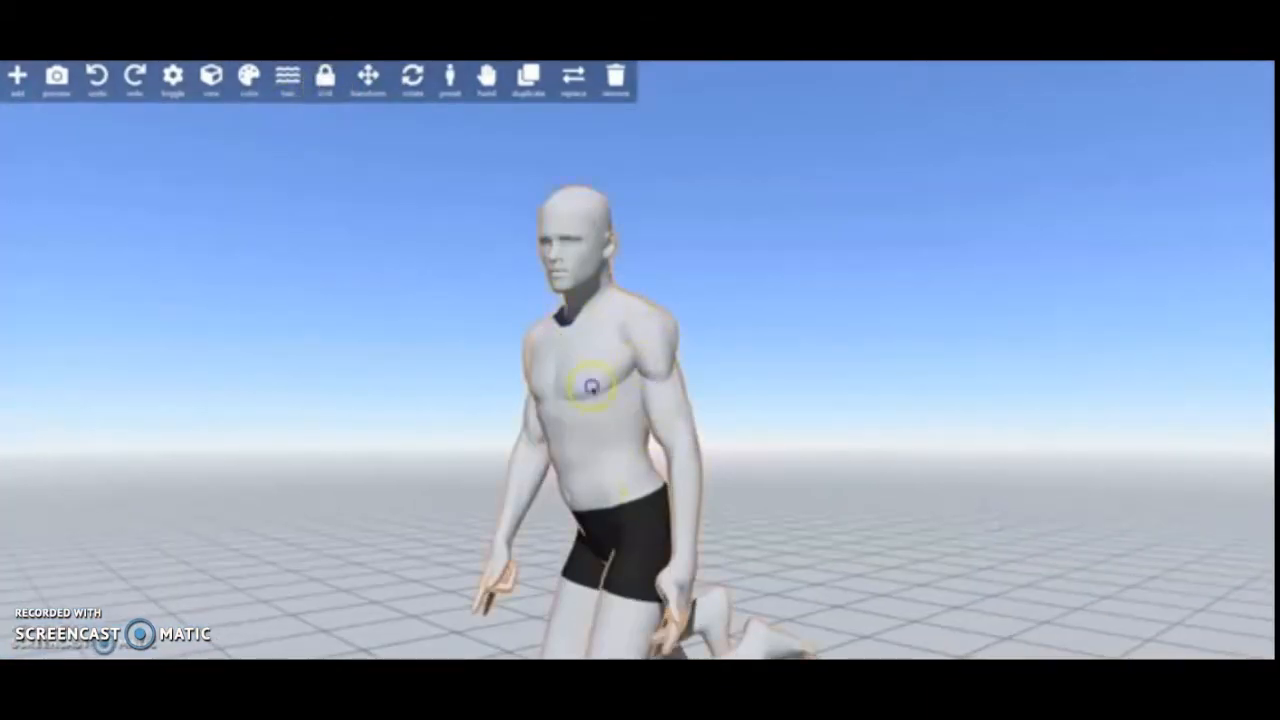
{"action": "left_click", "coordinate": [325, 82]}
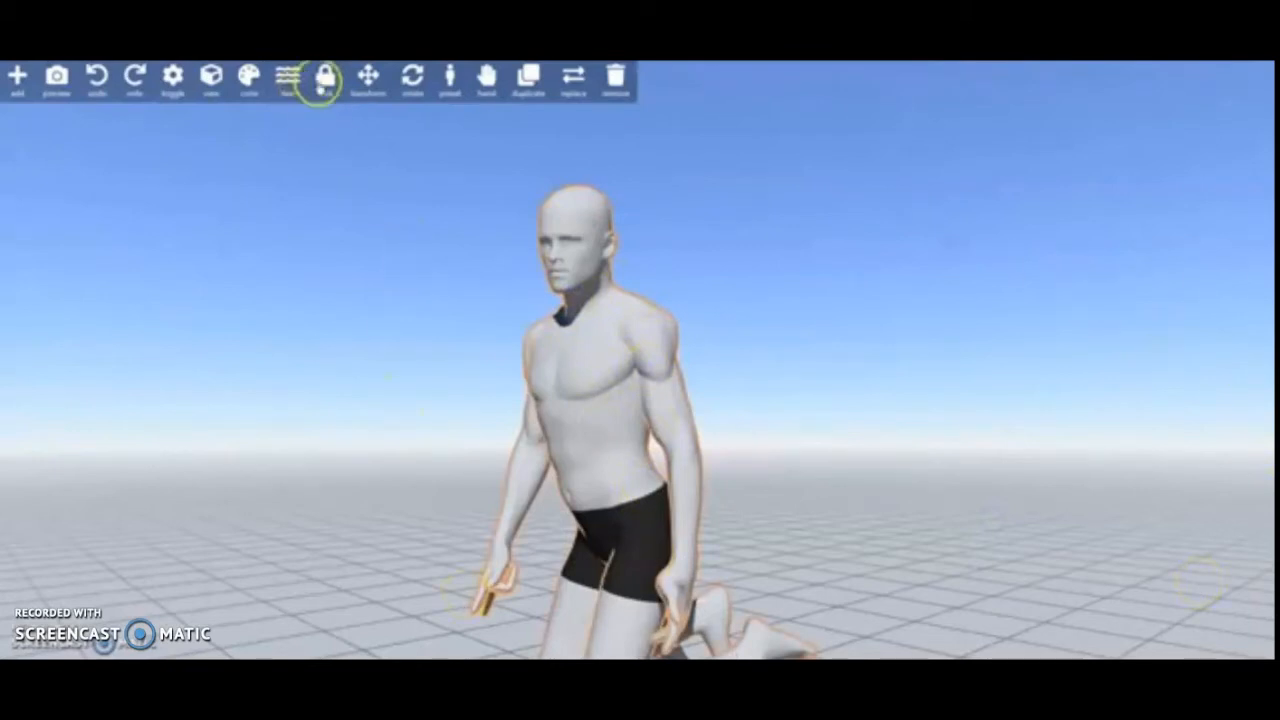
{"action": "left_click_drag", "start_coordinate": [746, 349], "coordinate": [722, 447]}
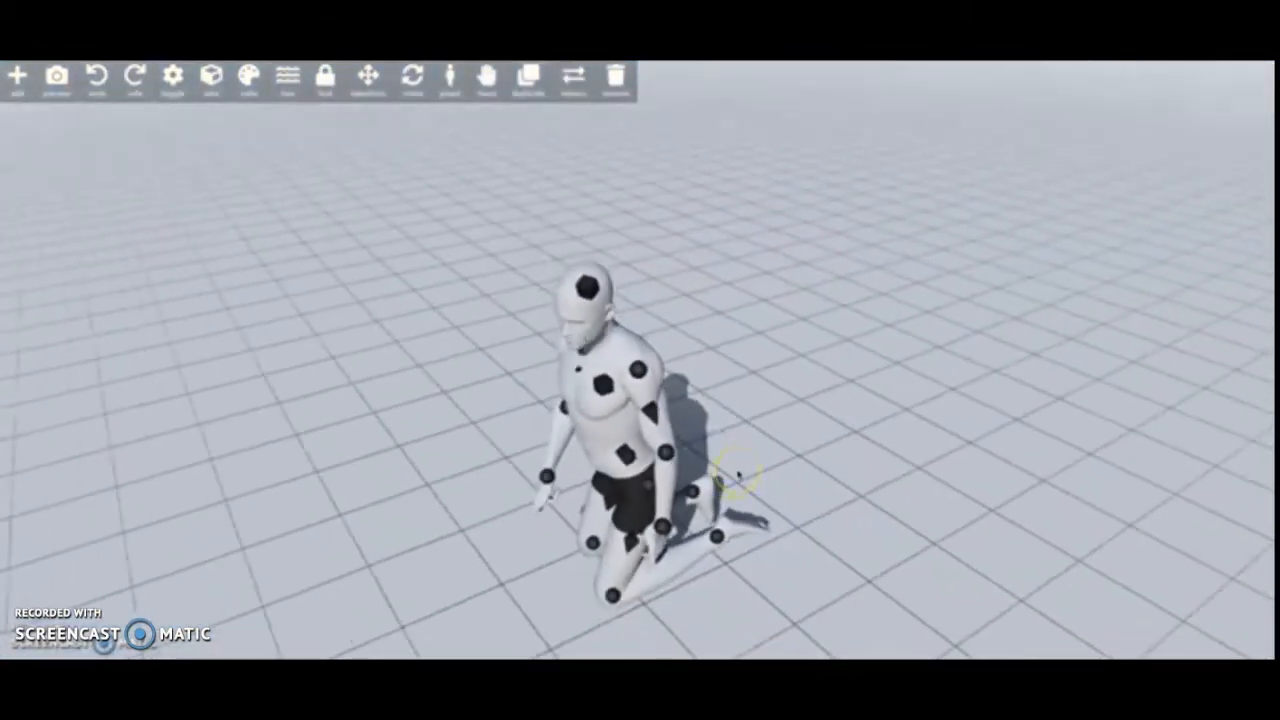
- Add a second Man character and place it beside the kneeling figure
{"action": "left_click", "coordinate": [17, 80]}
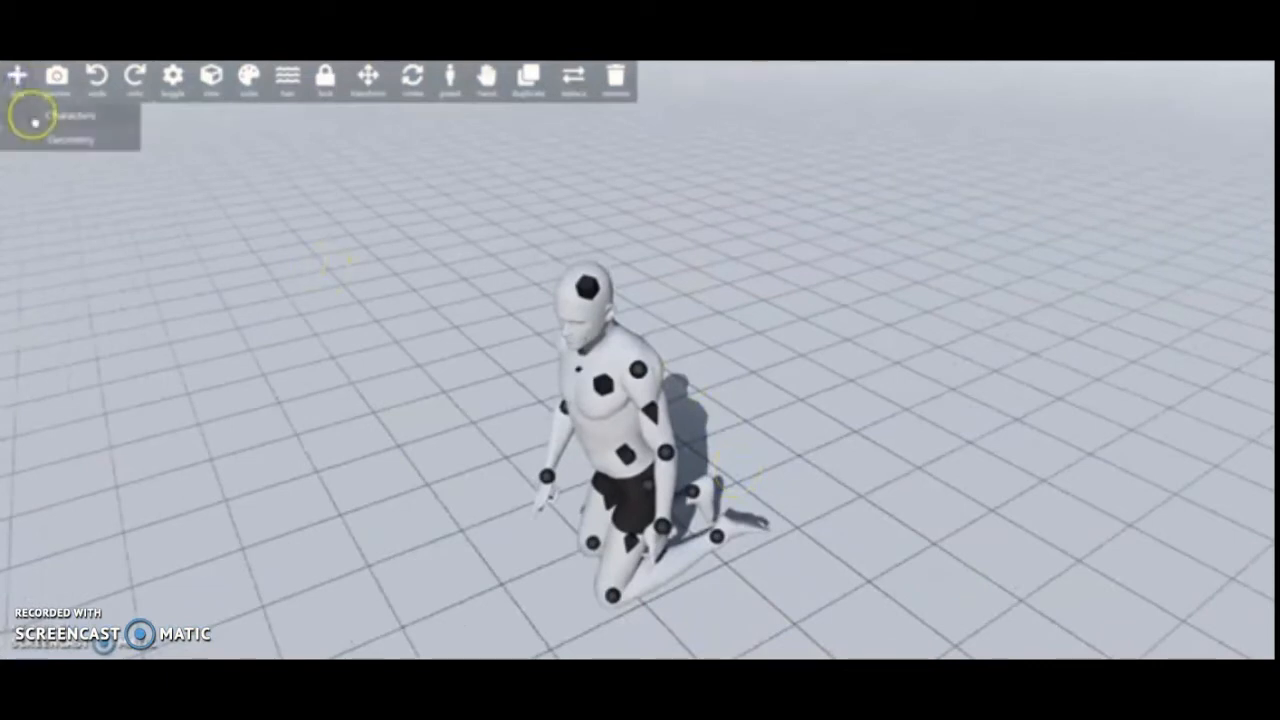
{"action": "left_click", "coordinate": [29, 114]}
{"action": "scroll", "coordinate": [60, 300], "scroll_direction": "down", "scroll_amount": 2}
{"action": "scroll", "coordinate": [47, 271], "scroll_direction": "down", "scroll_amount": 3}
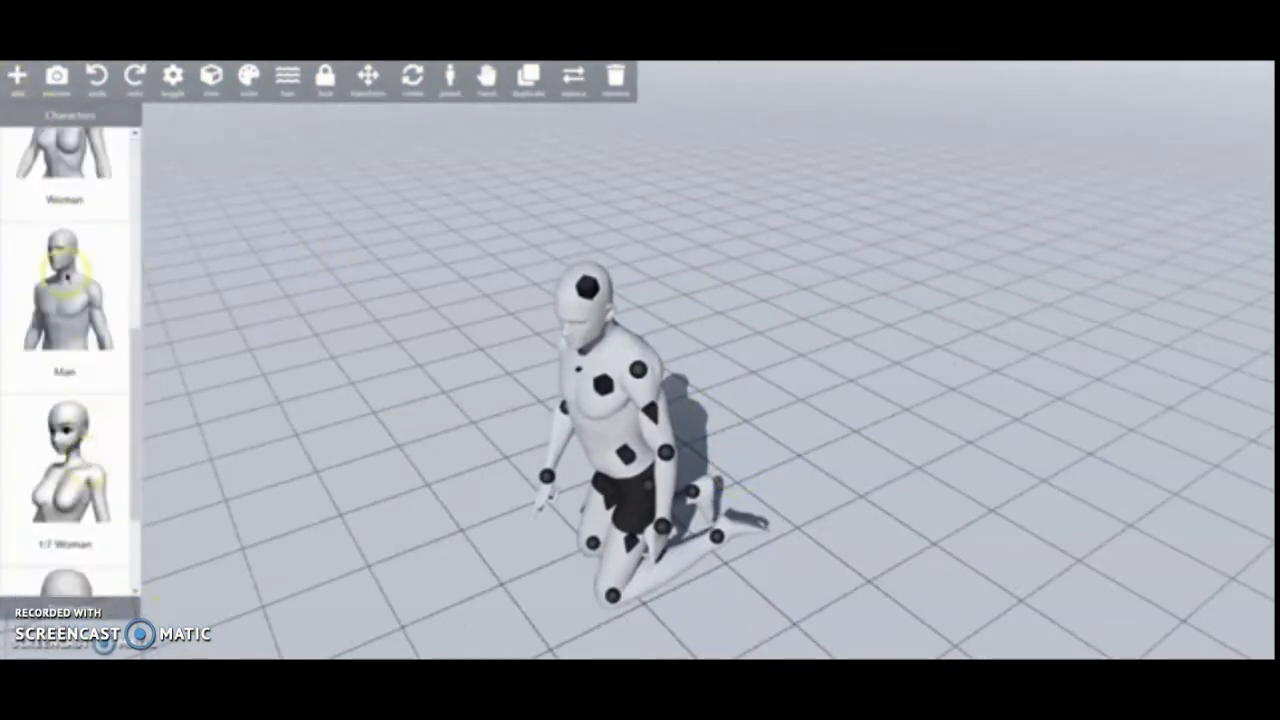
{"action": "left_click", "coordinate": [70, 266]}
{"action": "left_click_drag", "start_coordinate": [658, 390], "coordinate": [973, 288]}
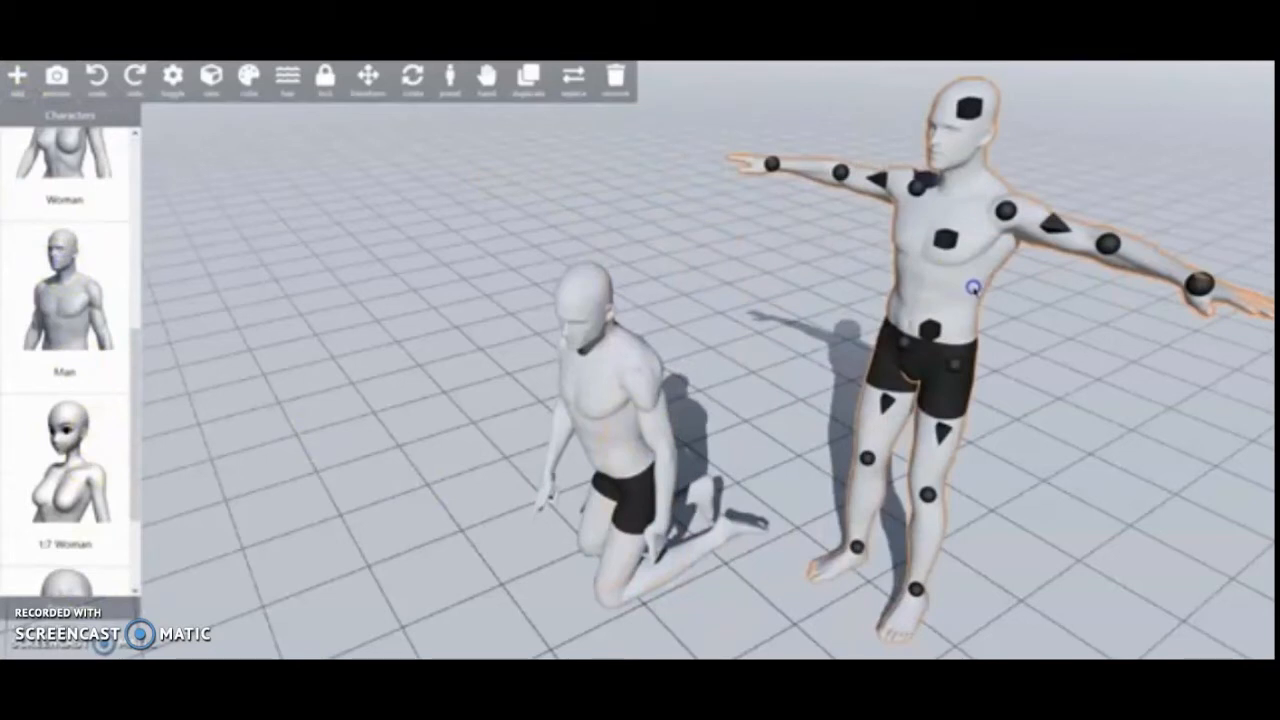
- Remove the added standing figure and select the kneeling one
{"action": "left_click", "coordinate": [638, 92]}
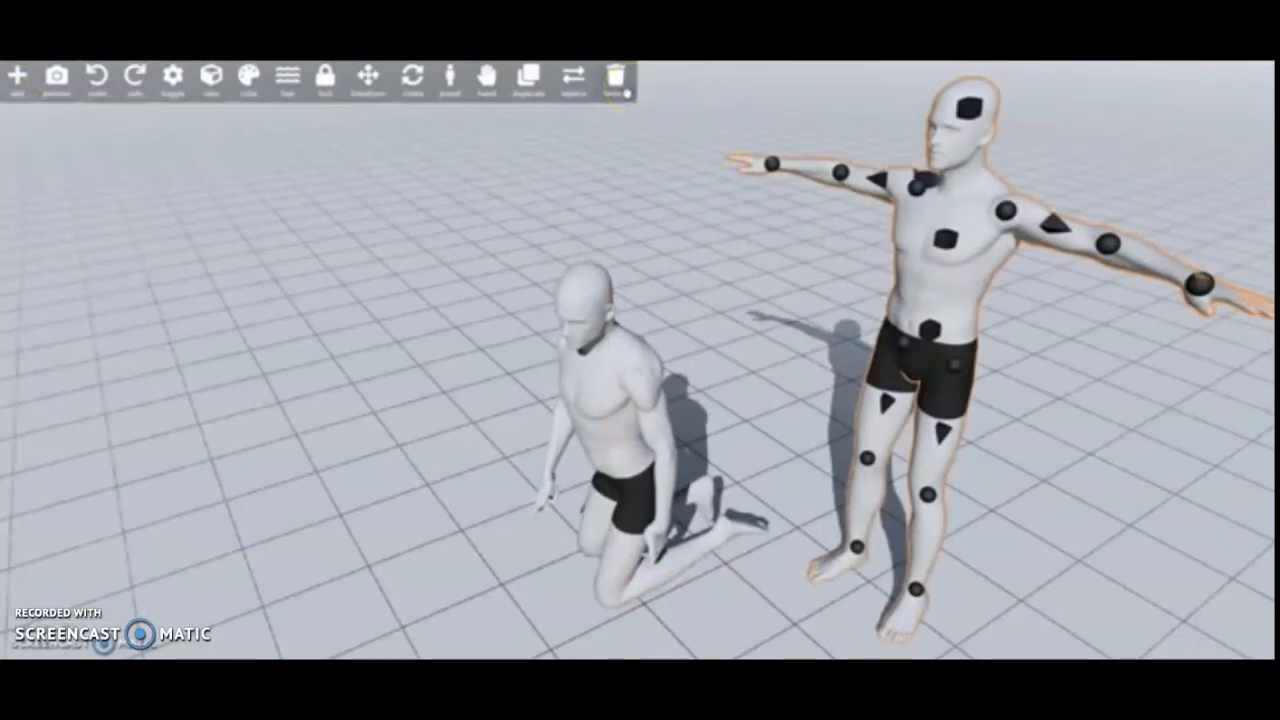
{"action": "left_click", "coordinate": [624, 90]}
{"action": "left_click", "coordinate": [620, 368]}
{"action": "left_click_drag", "start_coordinate": [606, 434], "coordinate": [617, 325]}
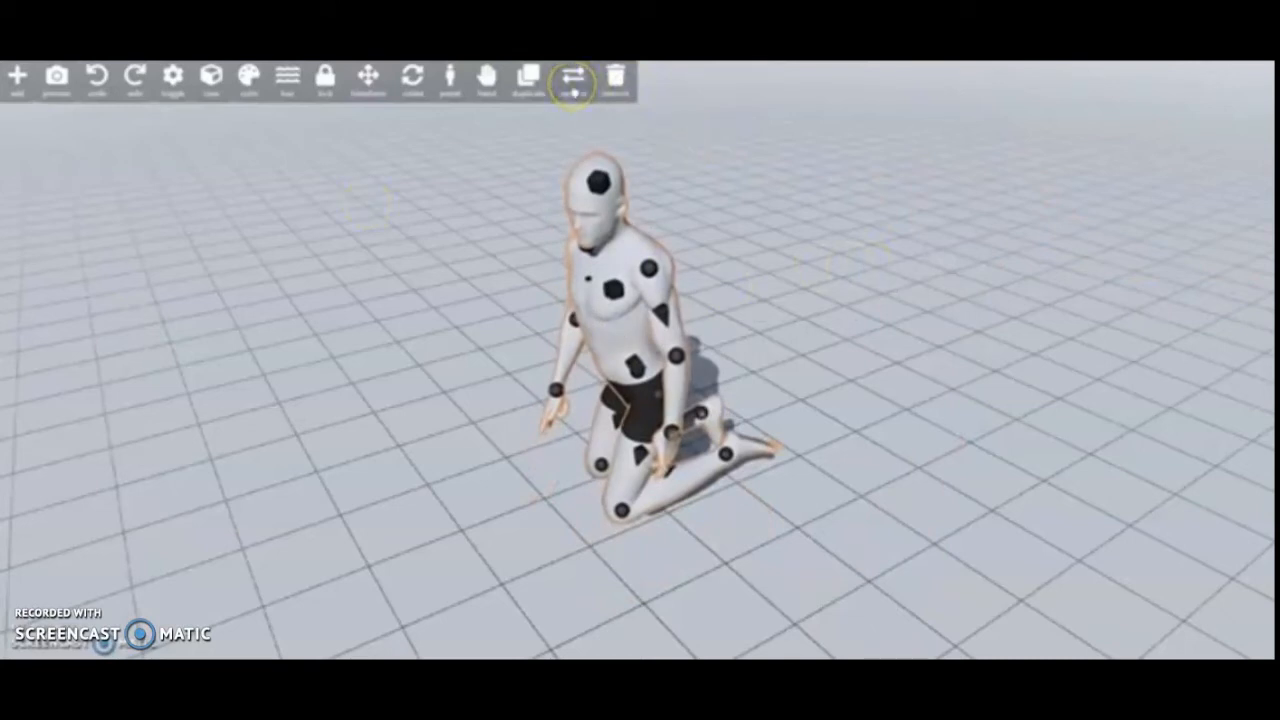
- Replace the kneeling figure's model with Woman, and switch it back to Man
{"action": "left_click", "coordinate": [573, 90]}
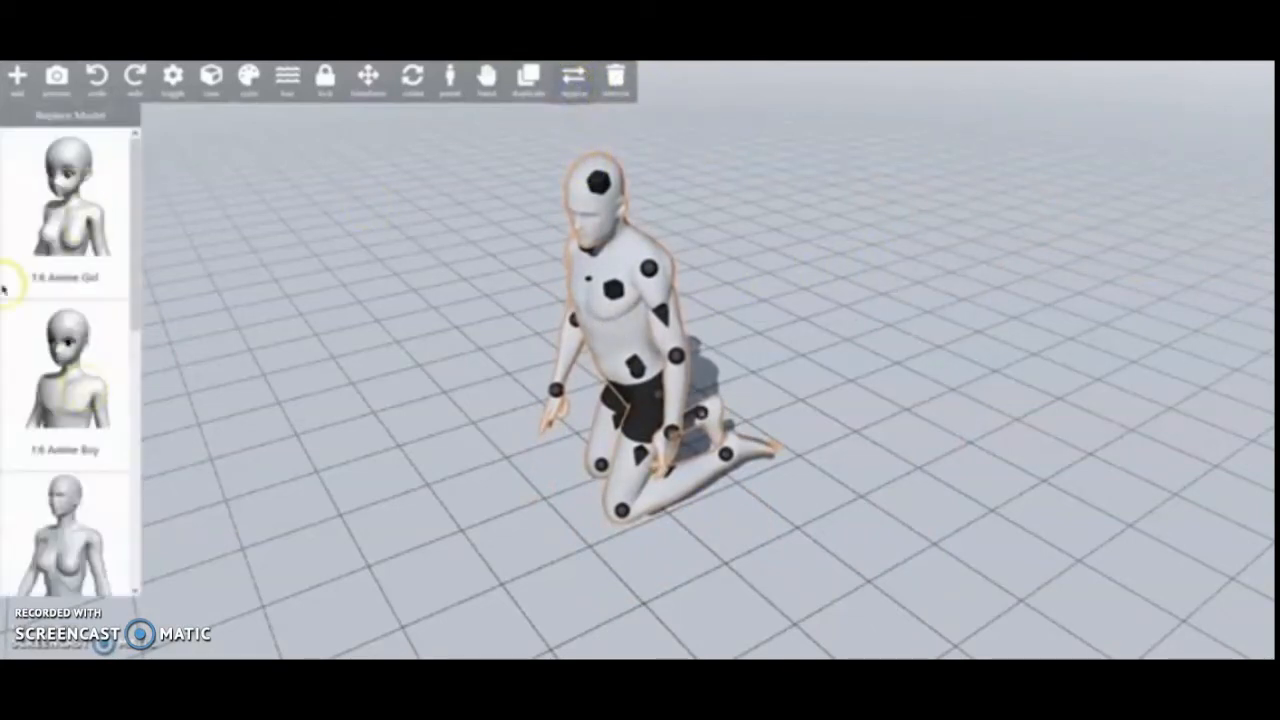
{"action": "scroll", "coordinate": [60, 280], "scroll_direction": "up", "scroll_amount": 2}
{"action": "left_click", "coordinate": [62, 234]}
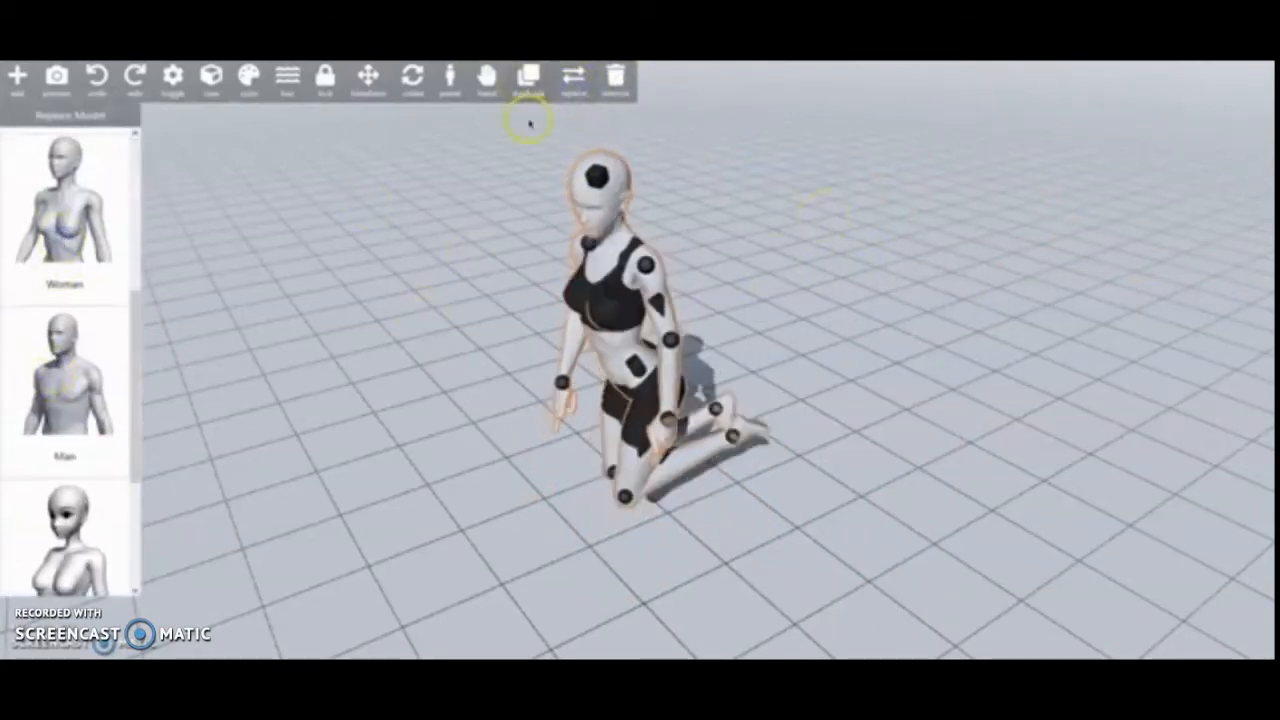
{"action": "left_click", "coordinate": [72, 370]}
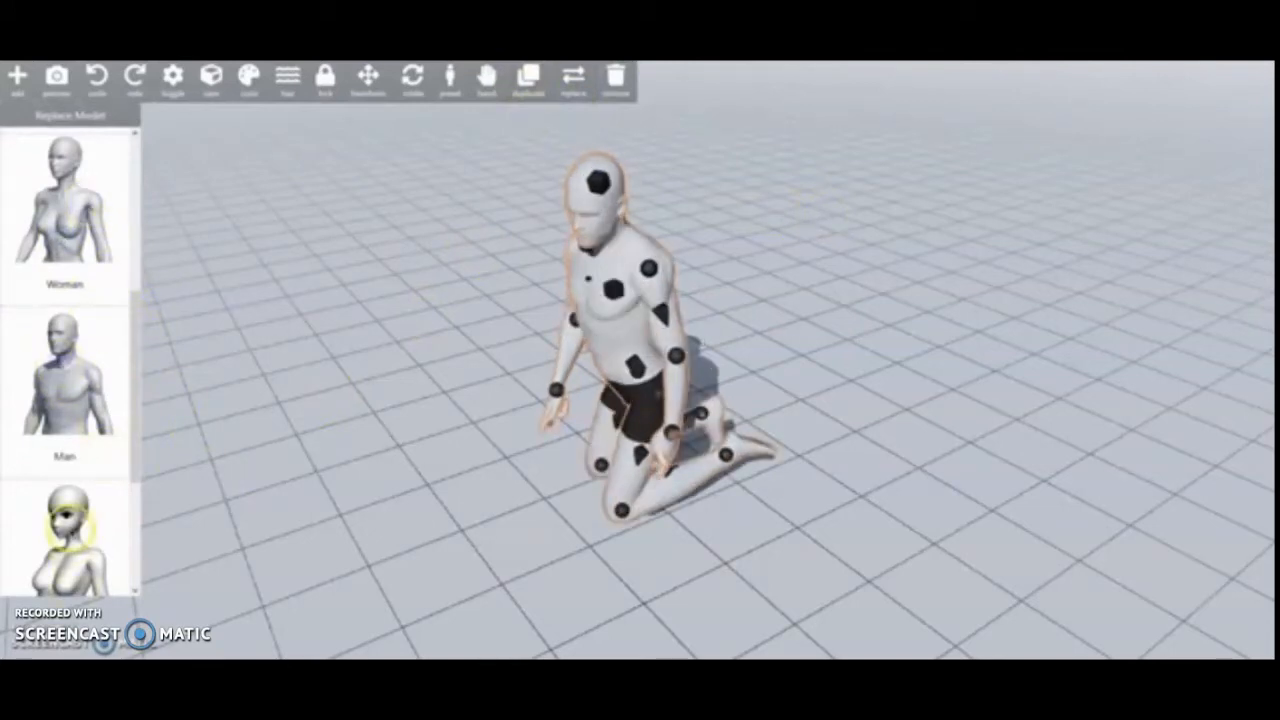
- Try the 1:5 Girl and 1:6 Anime Boy models on the kneeling figure, and return it to Man
{"action": "scroll", "coordinate": [68, 522], "scroll_direction": "down", "scroll_amount": 2}
{"action": "left_click", "coordinate": [78, 468]}
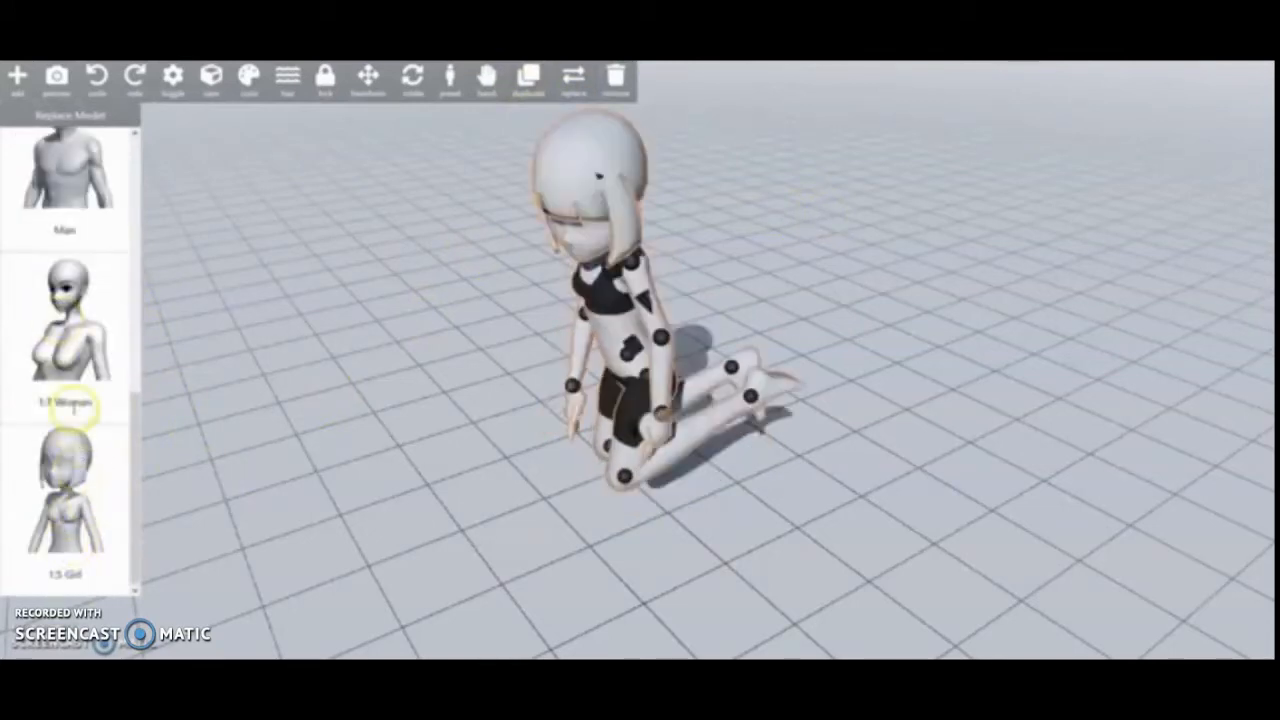
{"action": "scroll", "coordinate": [72, 400], "scroll_direction": "up", "scroll_amount": 4}
{"action": "left_click", "coordinate": [71, 337]}
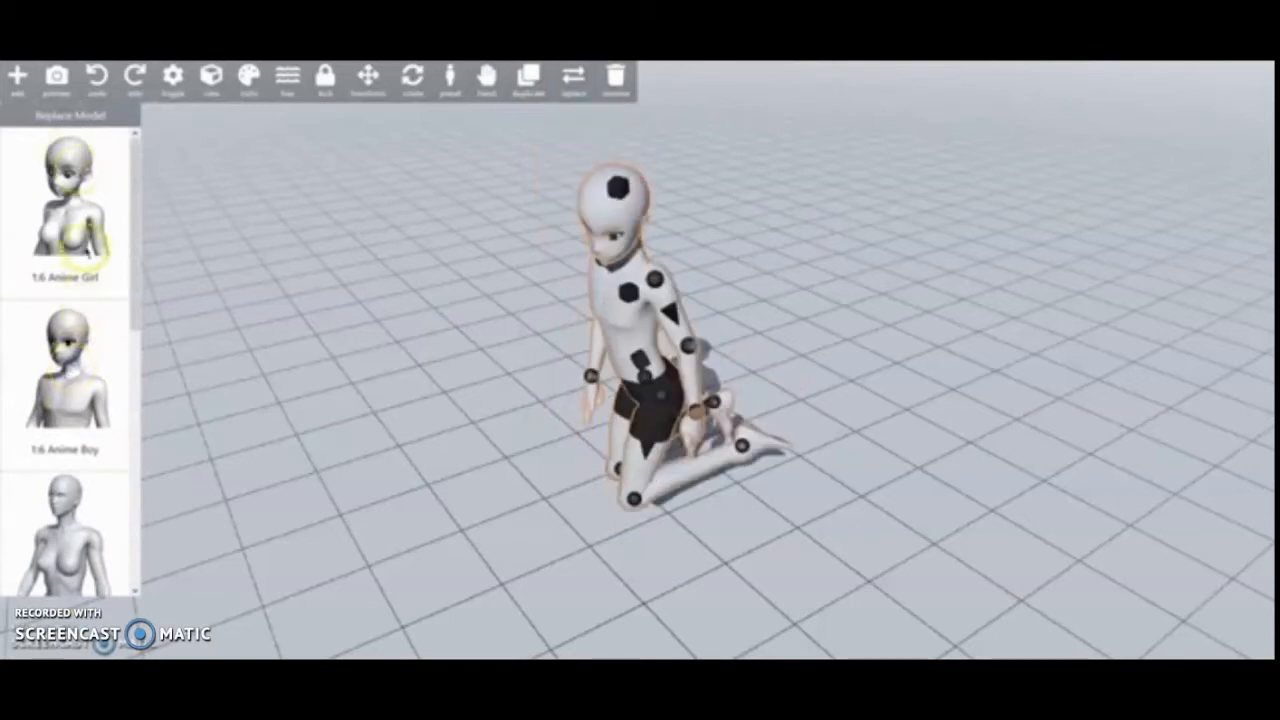
{"action": "scroll", "coordinate": [125, 318], "scroll_direction": "down", "scroll_amount": 1}
{"action": "left_click", "coordinate": [66, 515]}
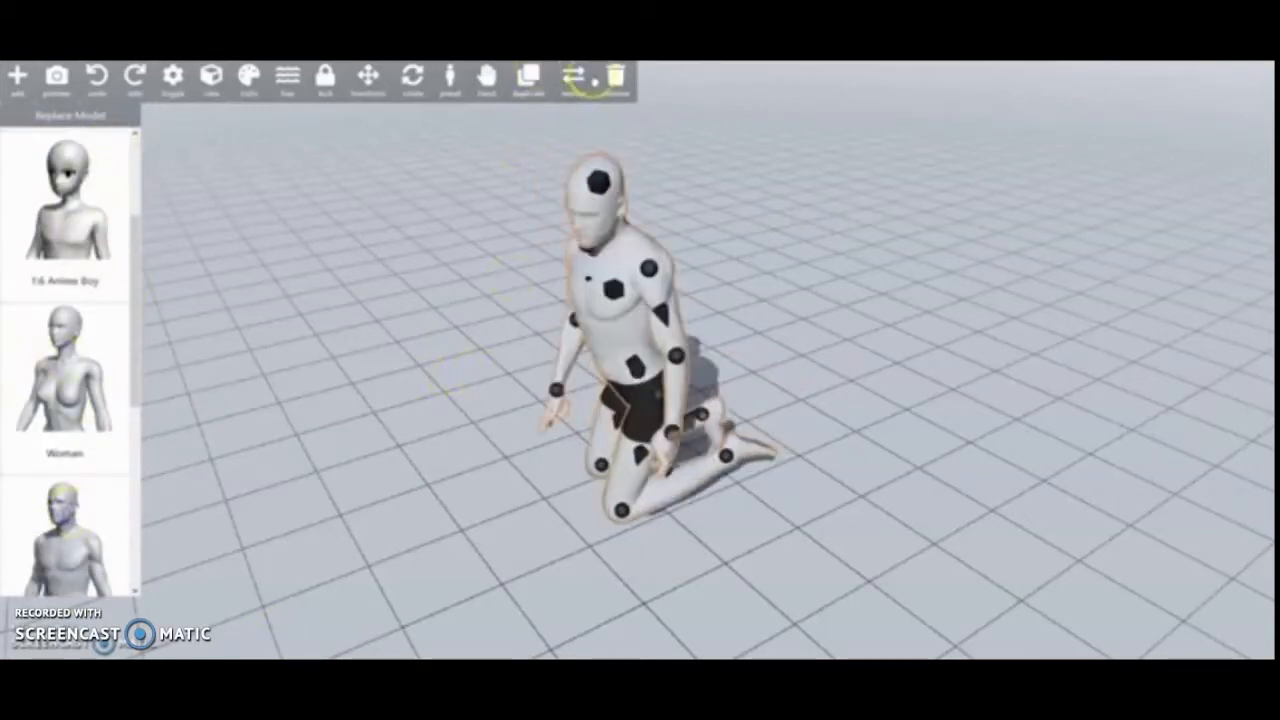
- Duplicate the kneeling figure, place the copy beside it, and raise the copy's left arm outward
{"action": "left_click", "coordinate": [528, 75]}
{"action": "left_click_drag", "start_coordinate": [634, 349], "coordinate": [801, 371]}
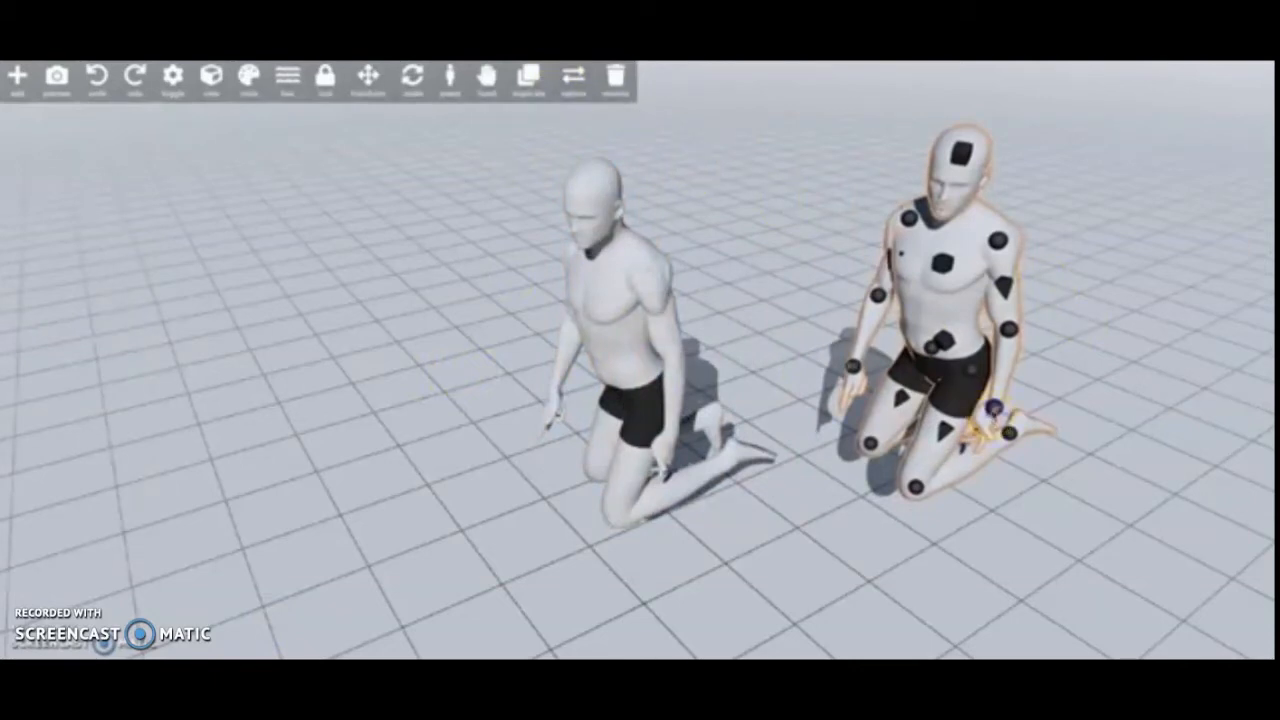
{"action": "left_click_drag", "start_coordinate": [994, 407], "coordinate": [972, 470]}
{"action": "left_click_drag", "start_coordinate": [939, 325], "coordinate": [979, 300]}
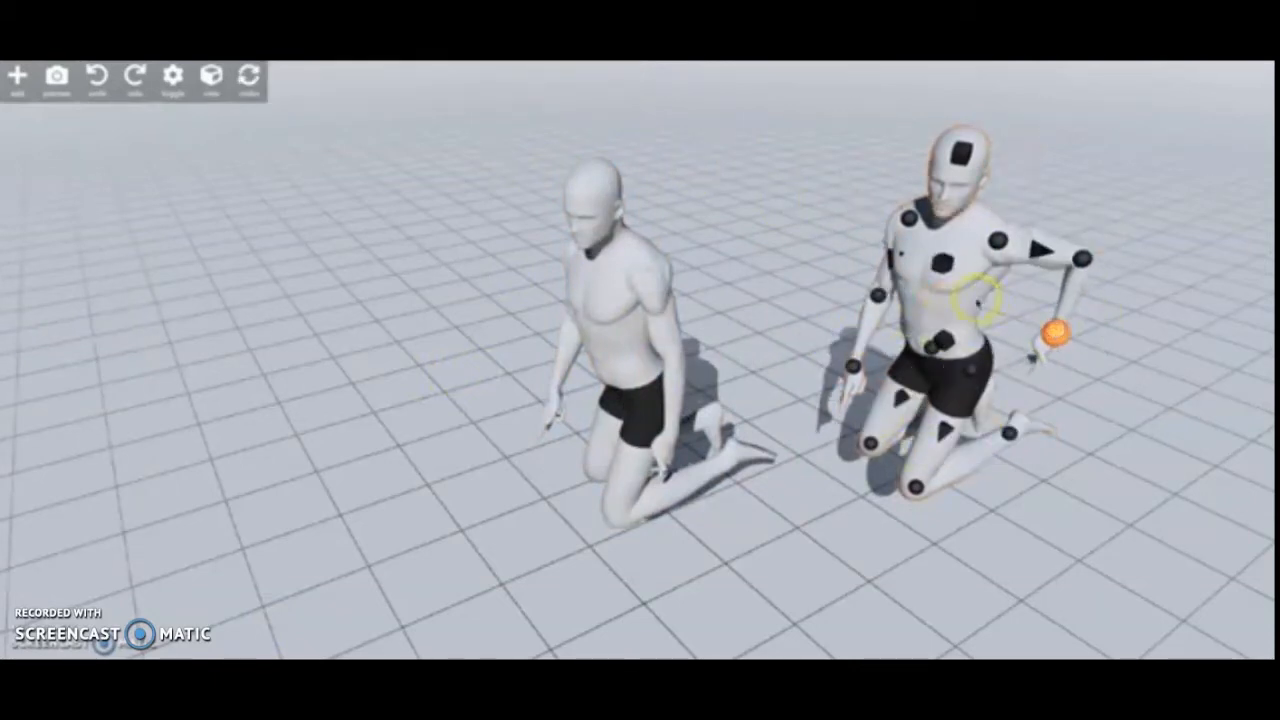
- Delete the duplicated figure and select the original kneeling one
{"action": "left_click", "coordinate": [621, 89]}
{"action": "left_click_drag", "start_coordinate": [428, 476], "coordinate": [548, 457]}
{"action": "left_click", "coordinate": [594, 309]}
- Move the kneeling figure to a new position above the ground with the Transform controls
{"action": "left_click", "coordinate": [368, 80]}
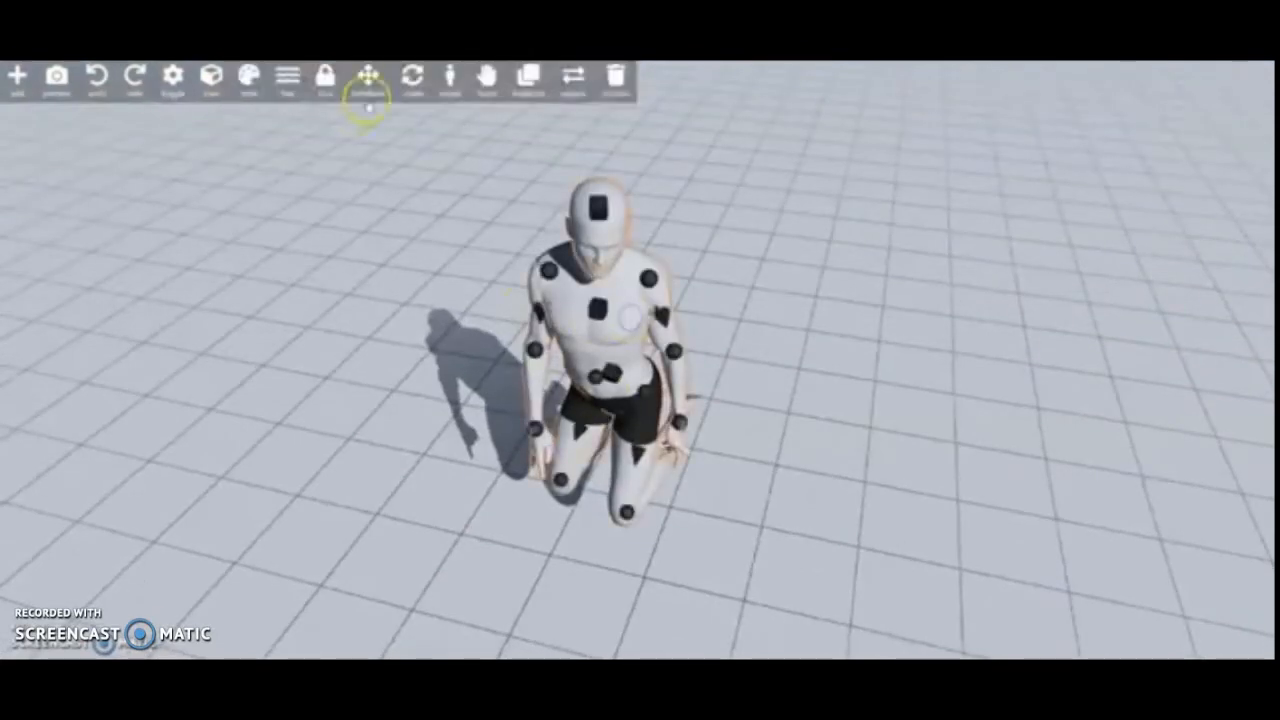
{"action": "left_click", "coordinate": [376, 316]}
{"action": "left_click_drag", "start_coordinate": [78, 148], "coordinate": [101, 163]}
{"action": "left_click", "coordinate": [101, 163]}
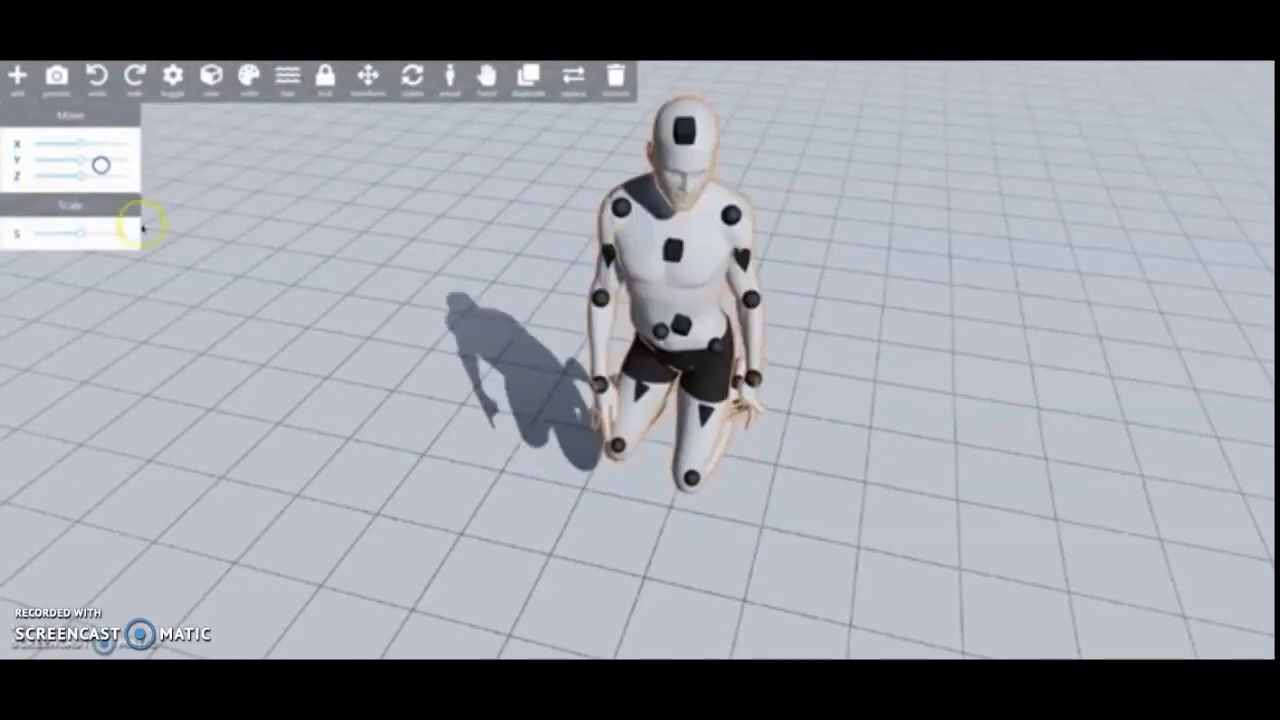
- Adjust the figure's uniform scale with the Transform controls, and reselect the figure
{"action": "mouse_move", "coordinate": [82, 234]}
{"action": "left_mouse_down"}
{"action": "mouse_move", "coordinate": [63, 237]}
{"action": "mouse_move", "coordinate": [74, 237]}
{"action": "left_mouse_up"}
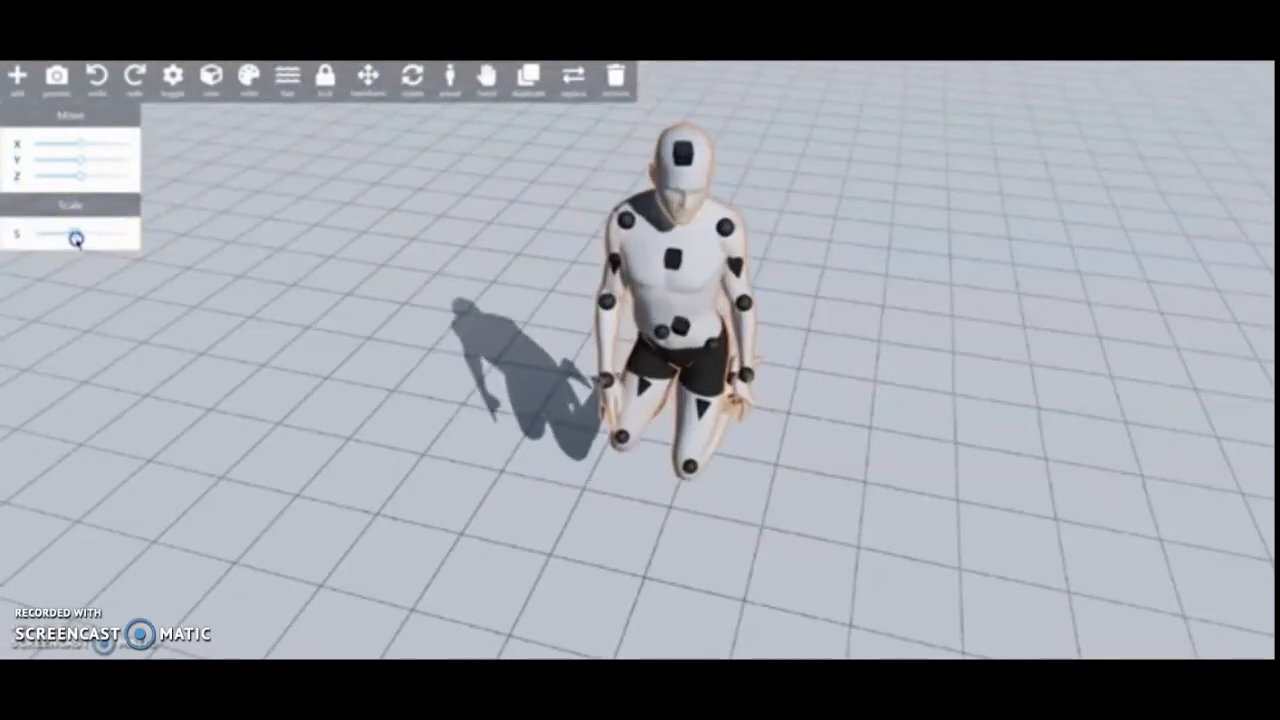
{"action": "left_click", "coordinate": [900, 389]}
{"action": "left_click_drag", "start_coordinate": [900, 389], "coordinate": [754, 331]}
{"action": "left_click", "coordinate": [646, 300]}
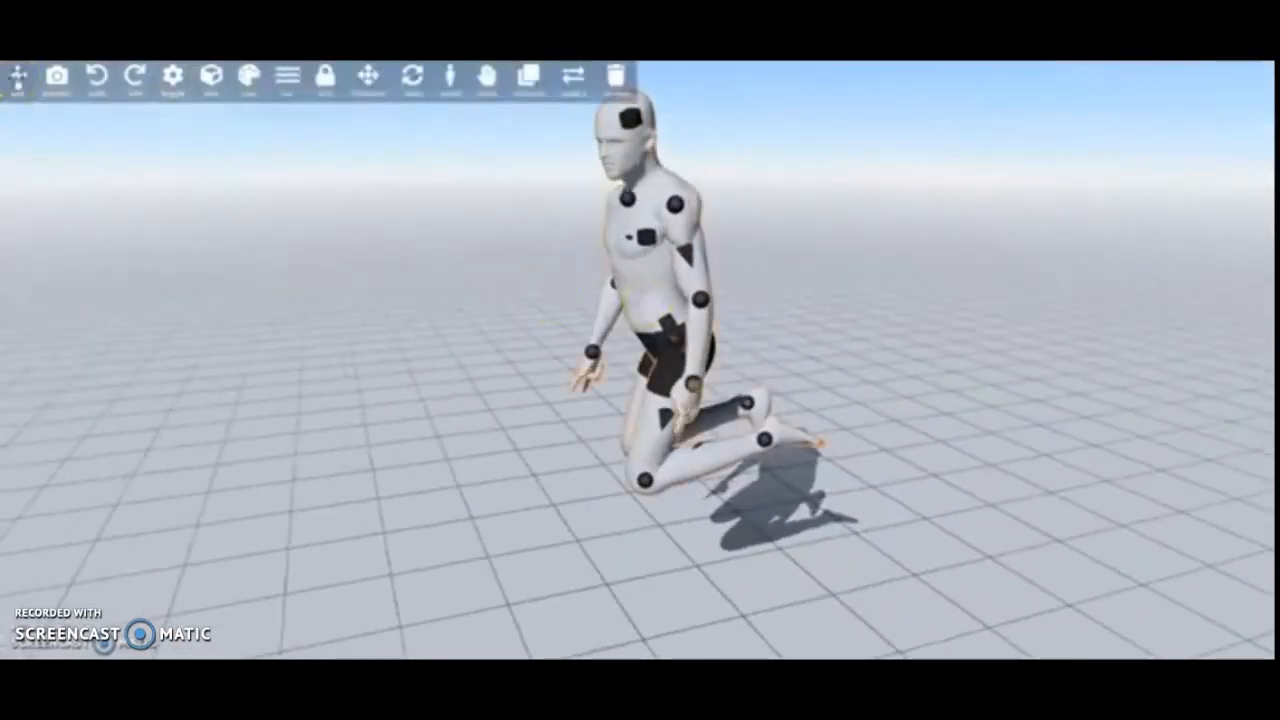
- Add a cube from the geometry shapes and place it in front of the kneeling figure
{"action": "left_click", "coordinate": [17, 75]}
{"action": "left_click", "coordinate": [38, 143]}
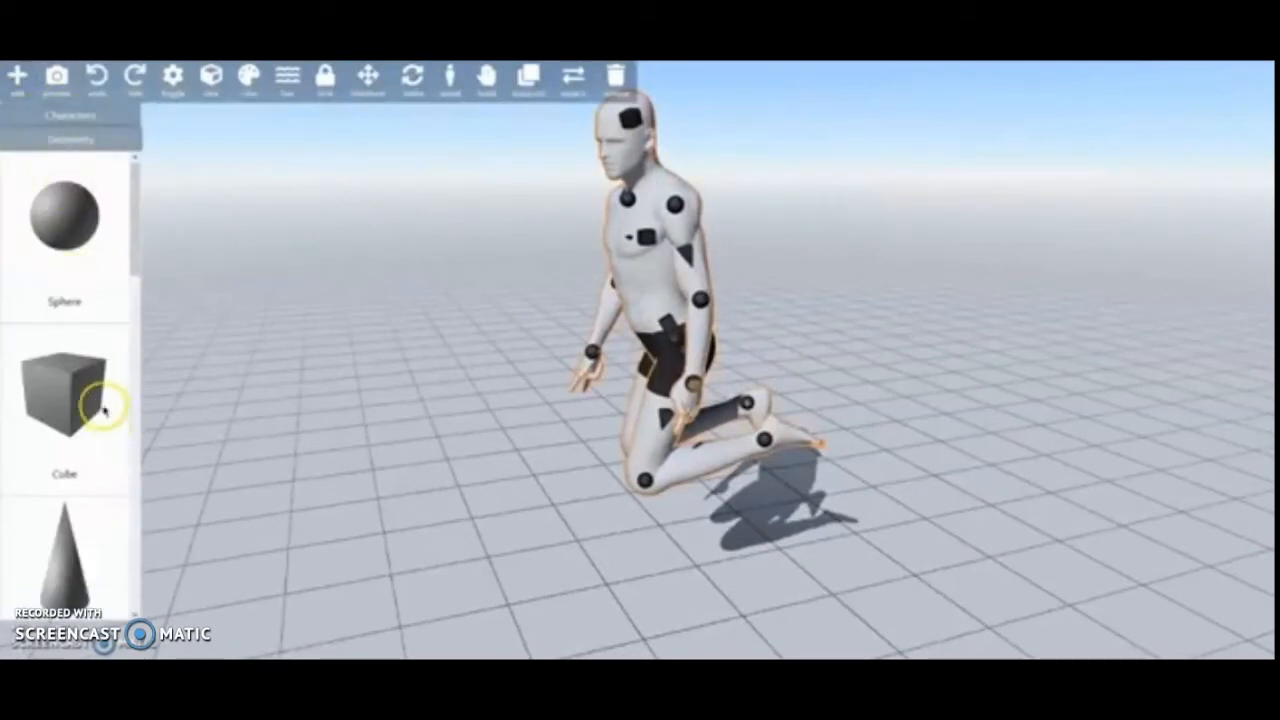
{"action": "scroll", "coordinate": [105, 408], "scroll_direction": "down", "scroll_amount": 2}
{"action": "left_click_drag", "start_coordinate": [79, 228], "coordinate": [441, 431]}
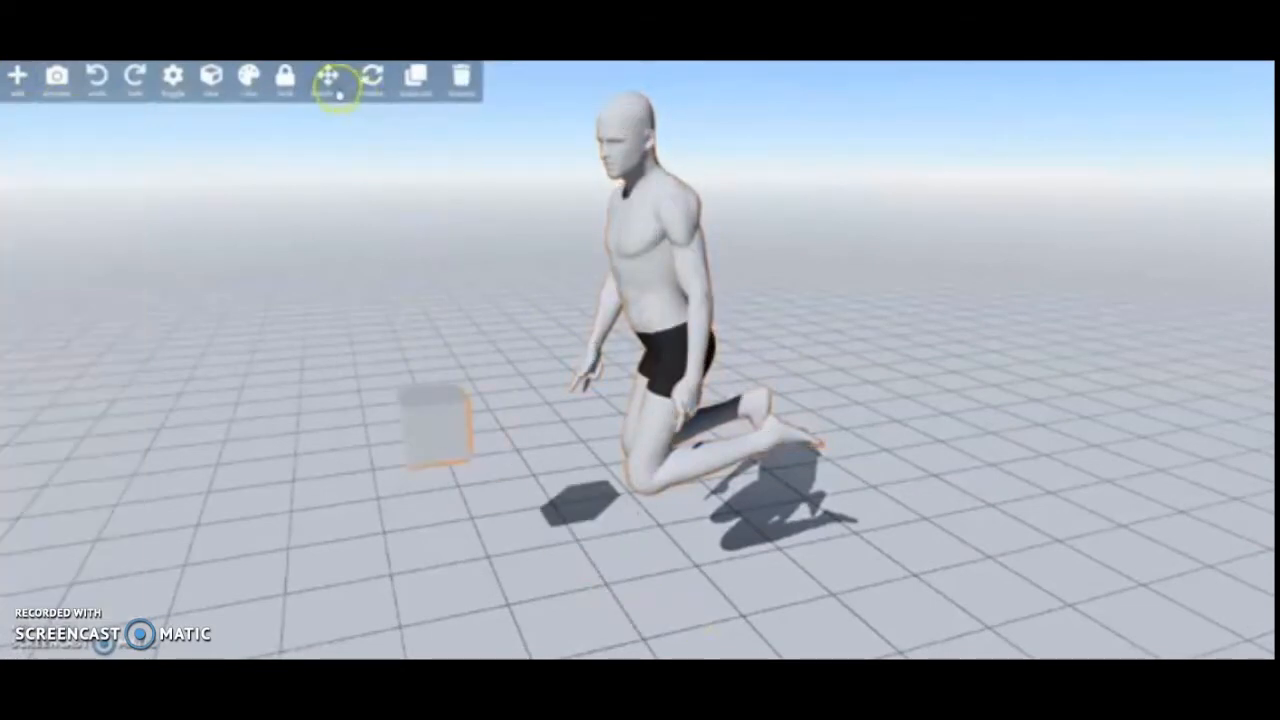
- Change the cube's scale along its axes with the Transform controls, and delete the cube
{"action": "left_click", "coordinate": [329, 77]}
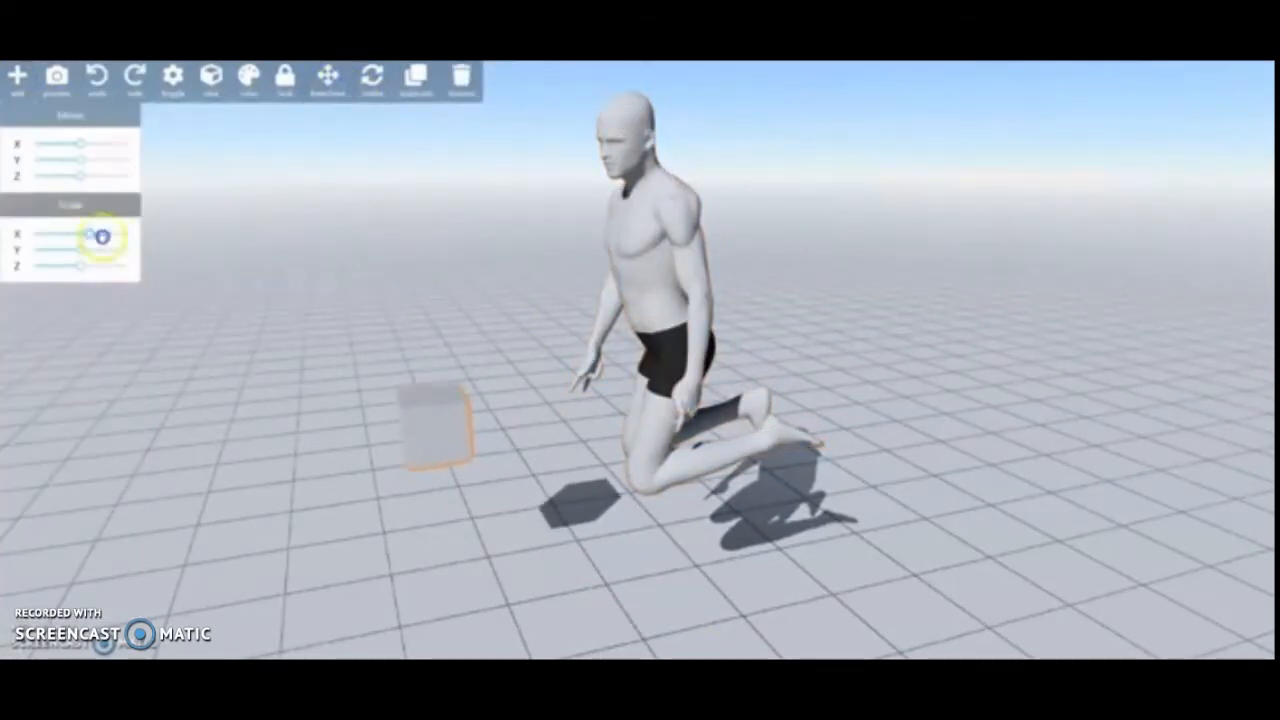
{"action": "mouse_move", "coordinate": [80, 248]}
{"action": "left_mouse_down"}
{"action": "mouse_move", "coordinate": [40, 253]}
{"action": "mouse_move", "coordinate": [114, 249]}
{"action": "mouse_move", "coordinate": [74, 251]}
{"action": "mouse_move", "coordinate": [108, 232]}
{"action": "mouse_move", "coordinate": [72, 231]}
{"action": "left_mouse_up"}
{"action": "left_click", "coordinate": [459, 77]}
- Select the kneeling figure and scale it down slightly
{"action": "left_click", "coordinate": [614, 286]}
{"action": "left_click", "coordinate": [368, 77]}
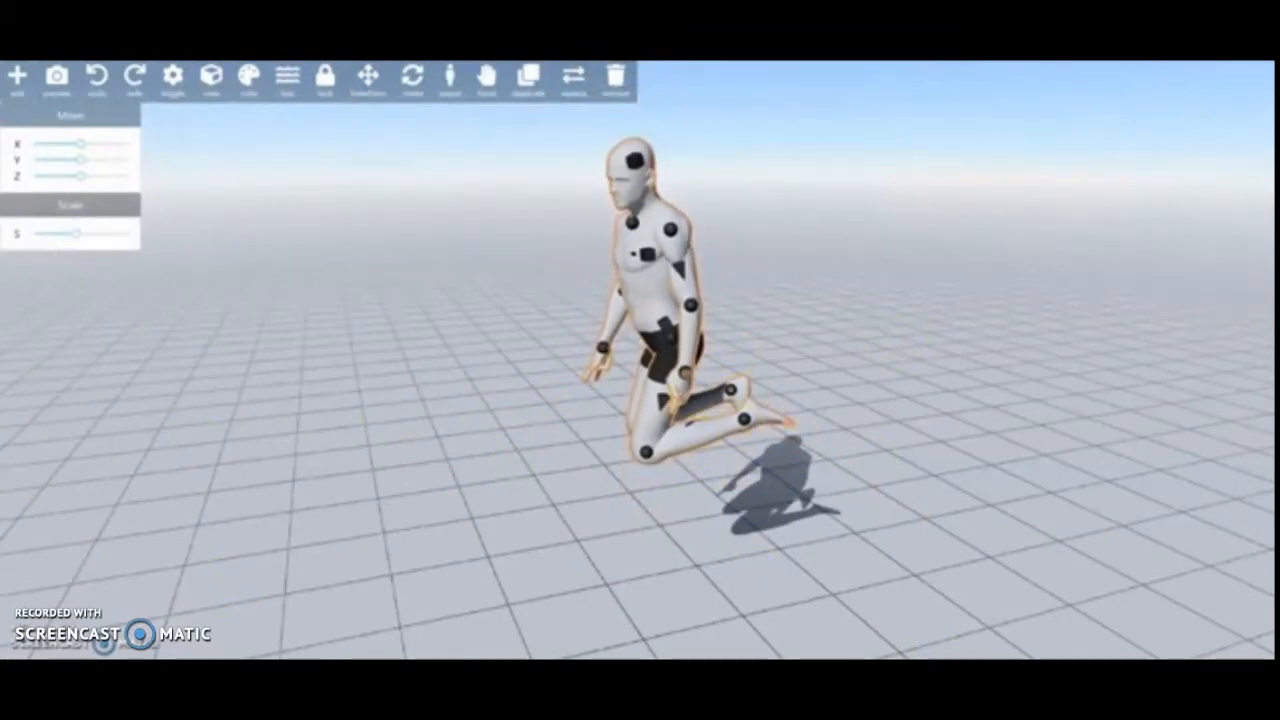
- Give the figure a short hairstyle with curled ends at the back of the neck
{"action": "left_click", "coordinate": [287, 77]}
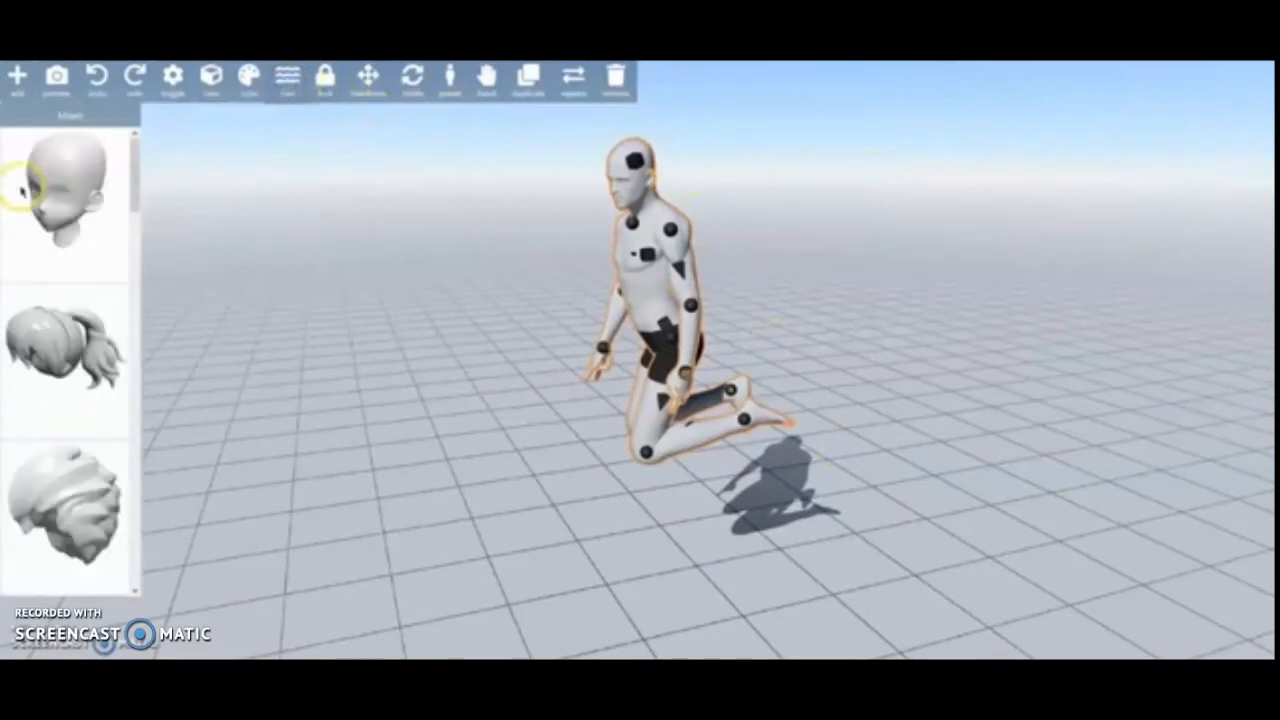
{"action": "scroll", "coordinate": [91, 486], "scroll_direction": "down", "scroll_amount": 5}
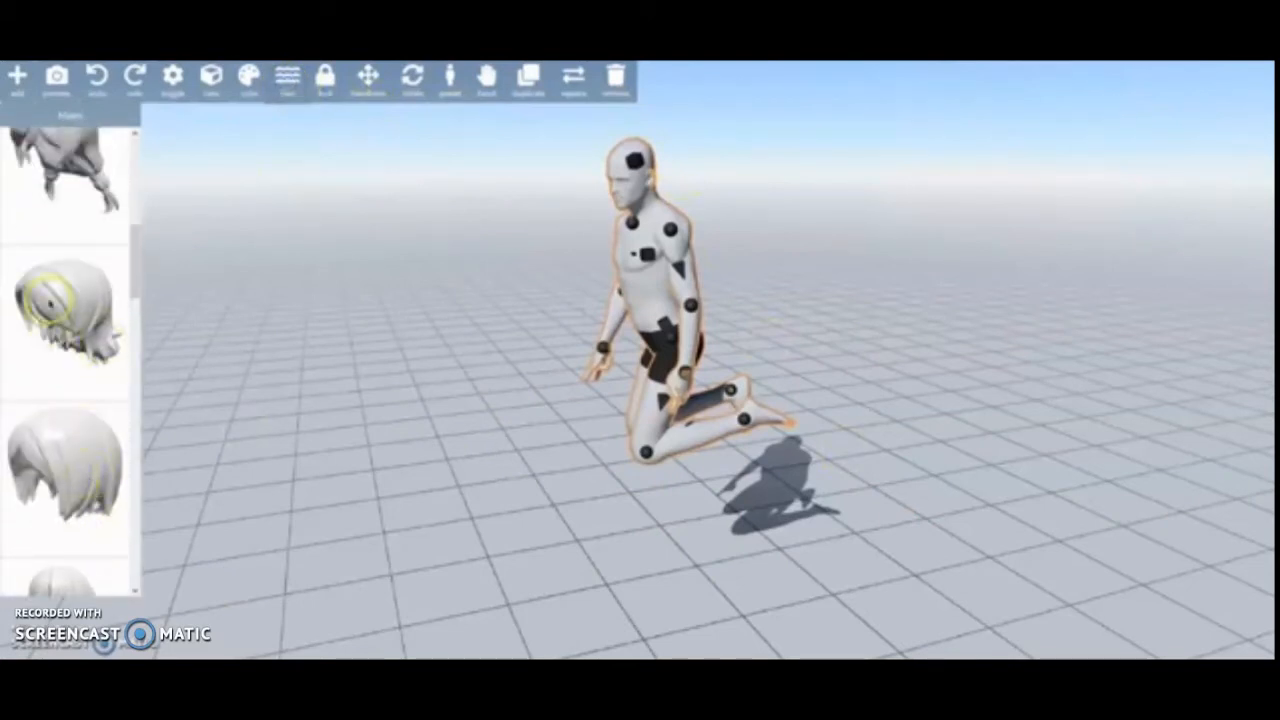
{"action": "left_click", "coordinate": [65, 515]}
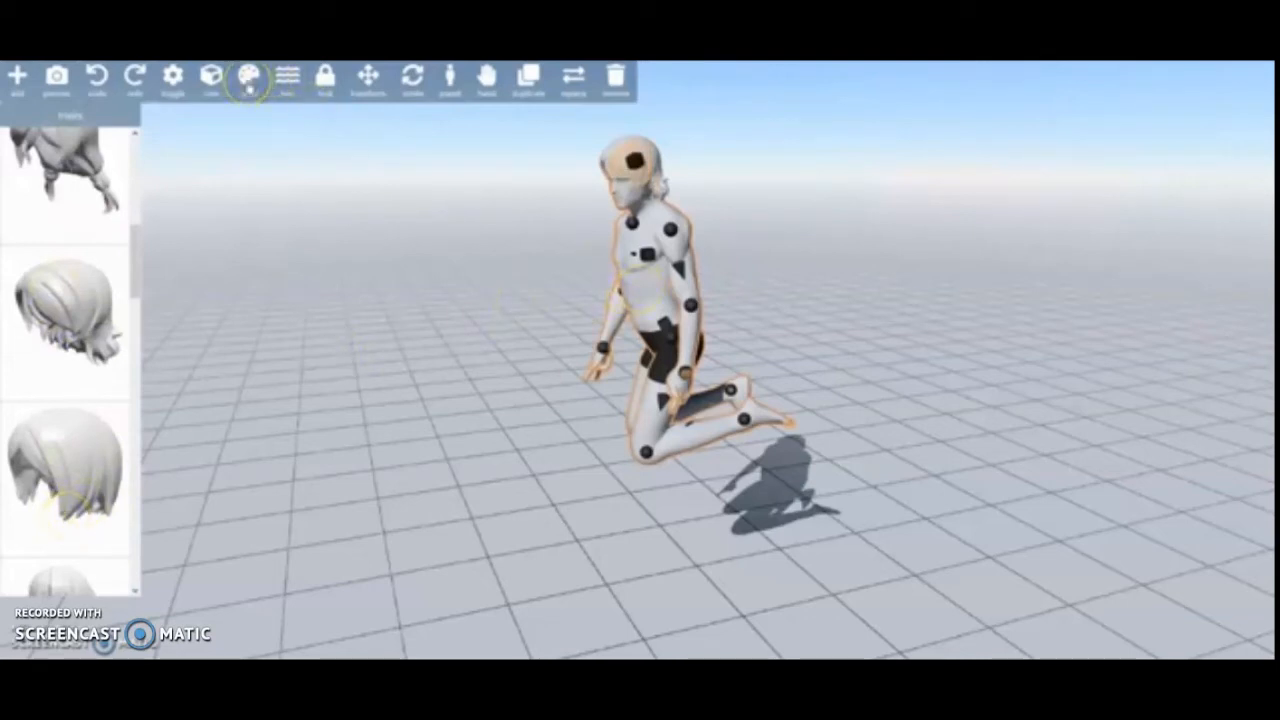
- Color the figure's body with the dark brown skin-tone swatch
{"action": "left_click", "coordinate": [247, 77]}
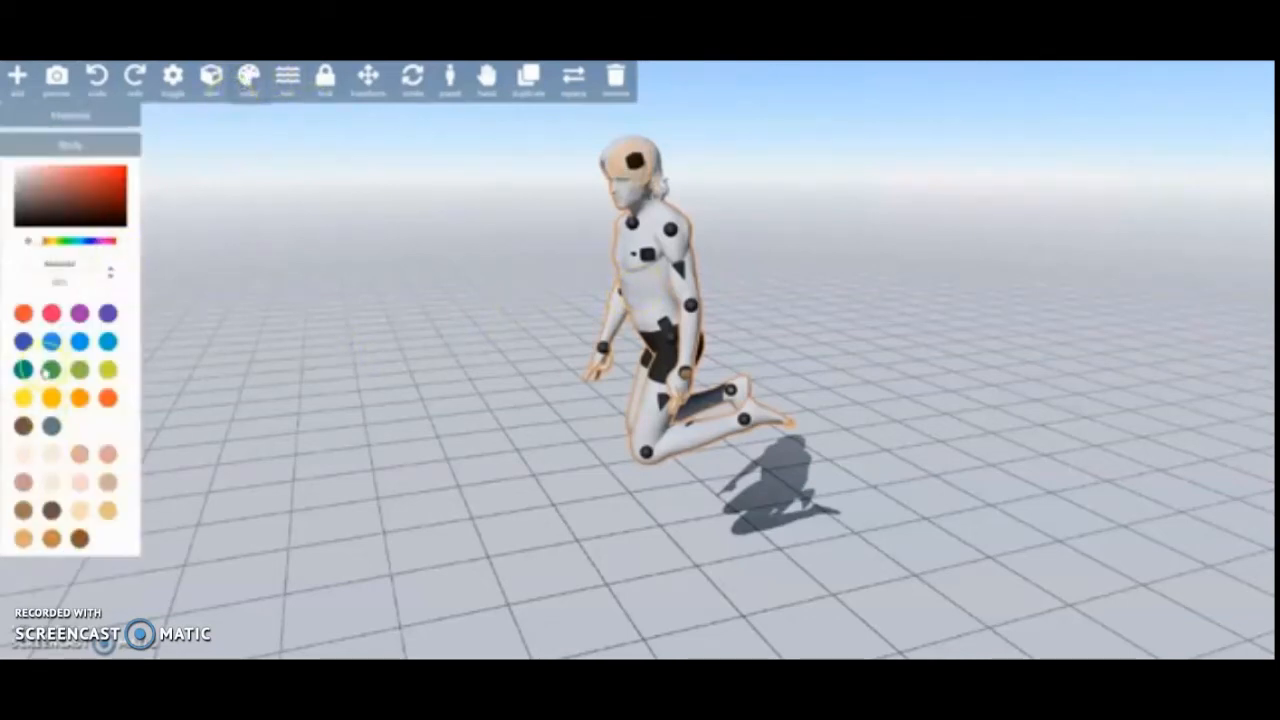
{"action": "left_click", "coordinate": [52, 510]}
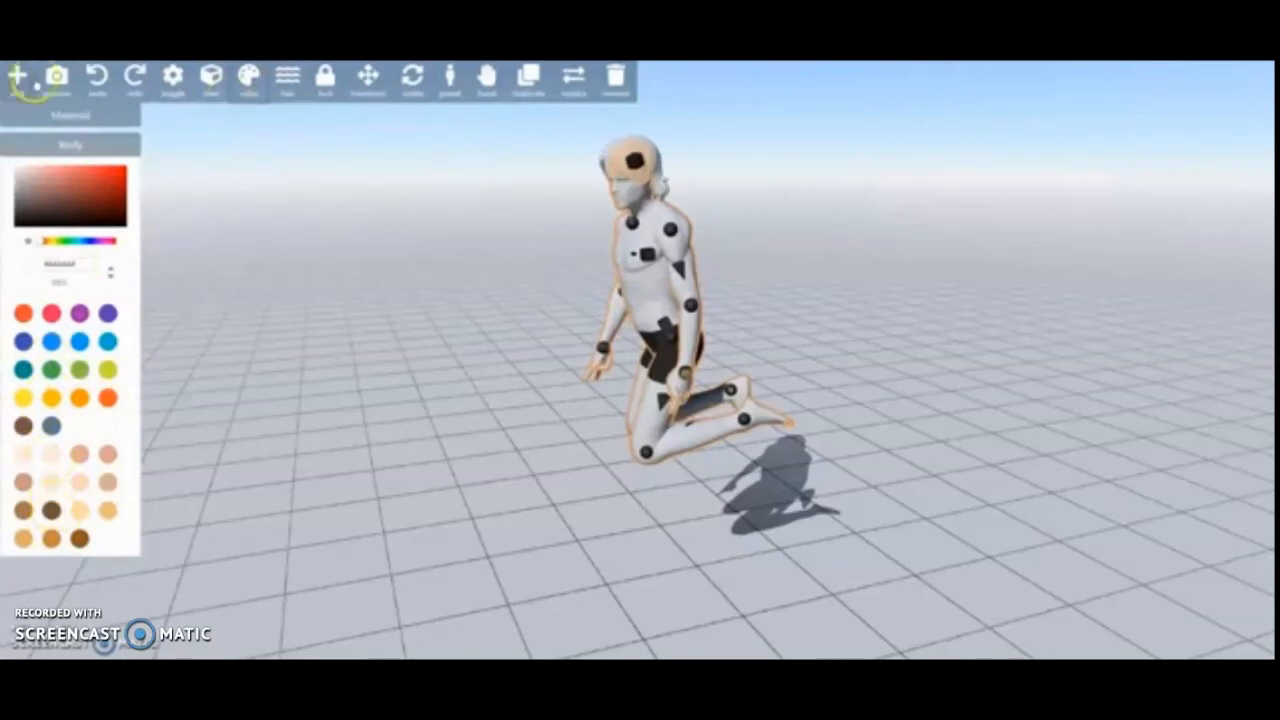
{"action": "left_click", "coordinate": [52, 510]}
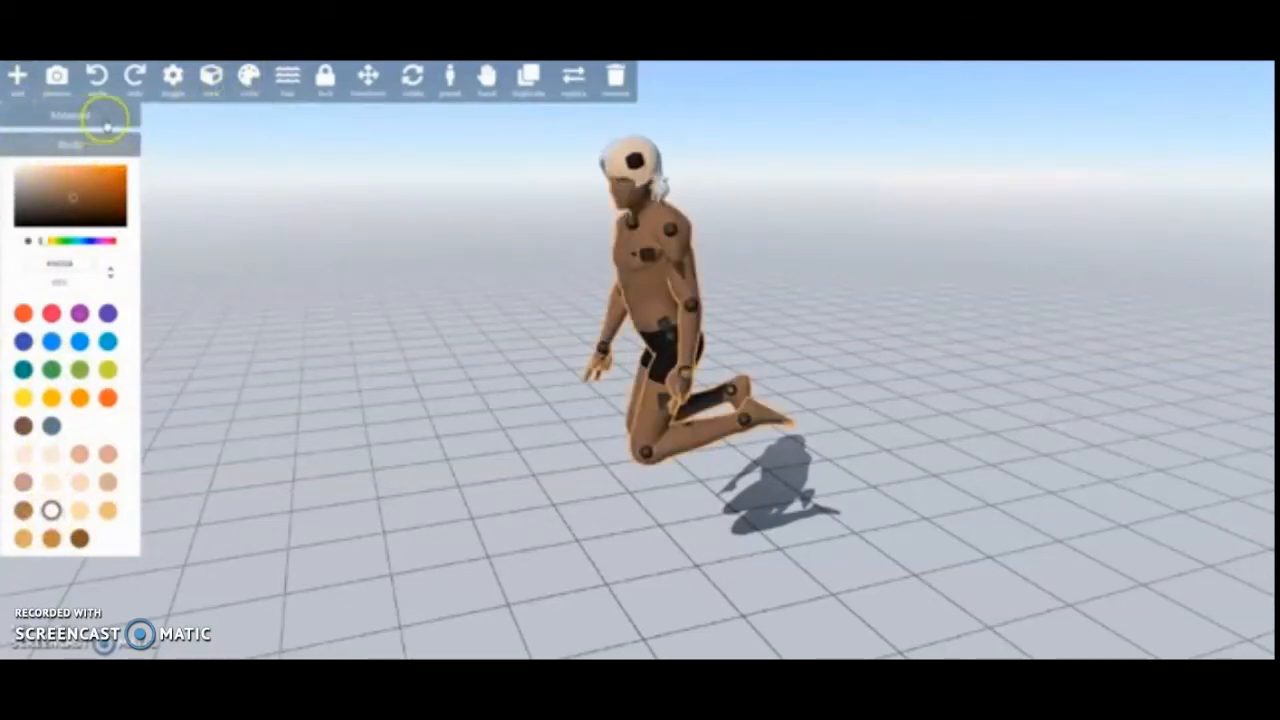
- Switch the coloring target to the hair and color it with the violet-blue swatch
{"action": "left_click", "coordinate": [97, 139]}
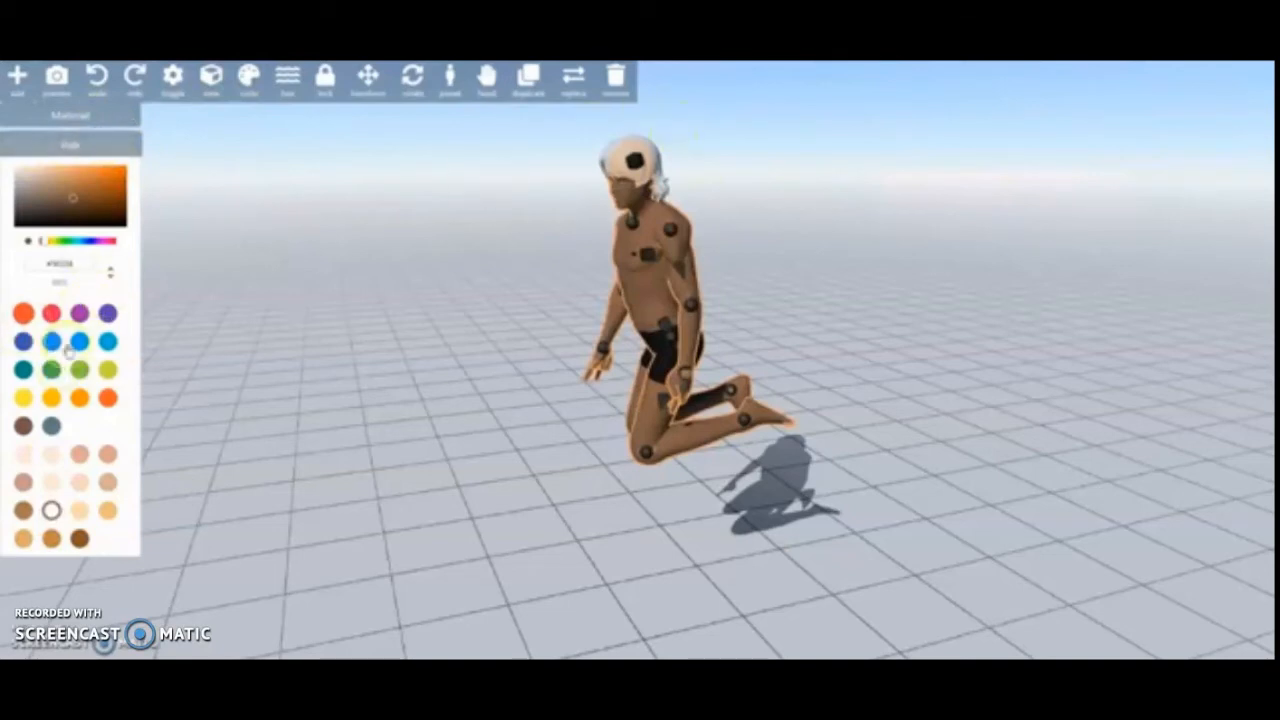
{"action": "left_click", "coordinate": [80, 210]}
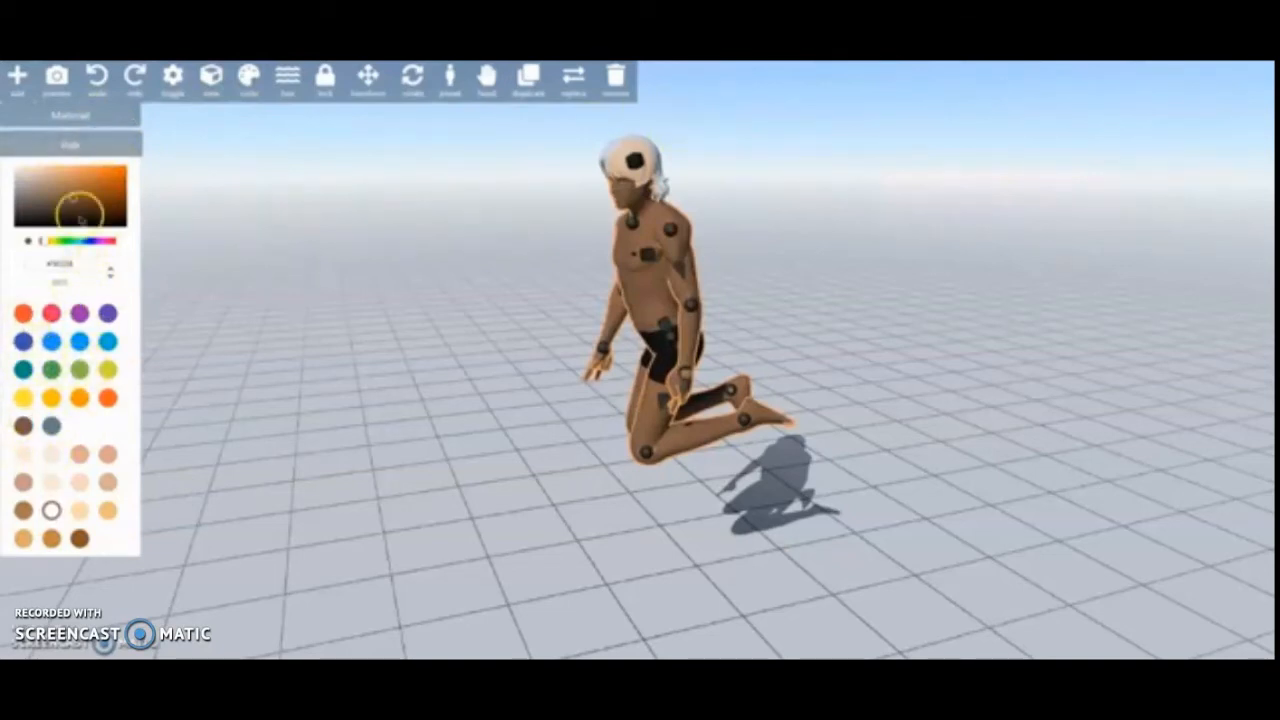
{"action": "left_click", "coordinate": [108, 313]}
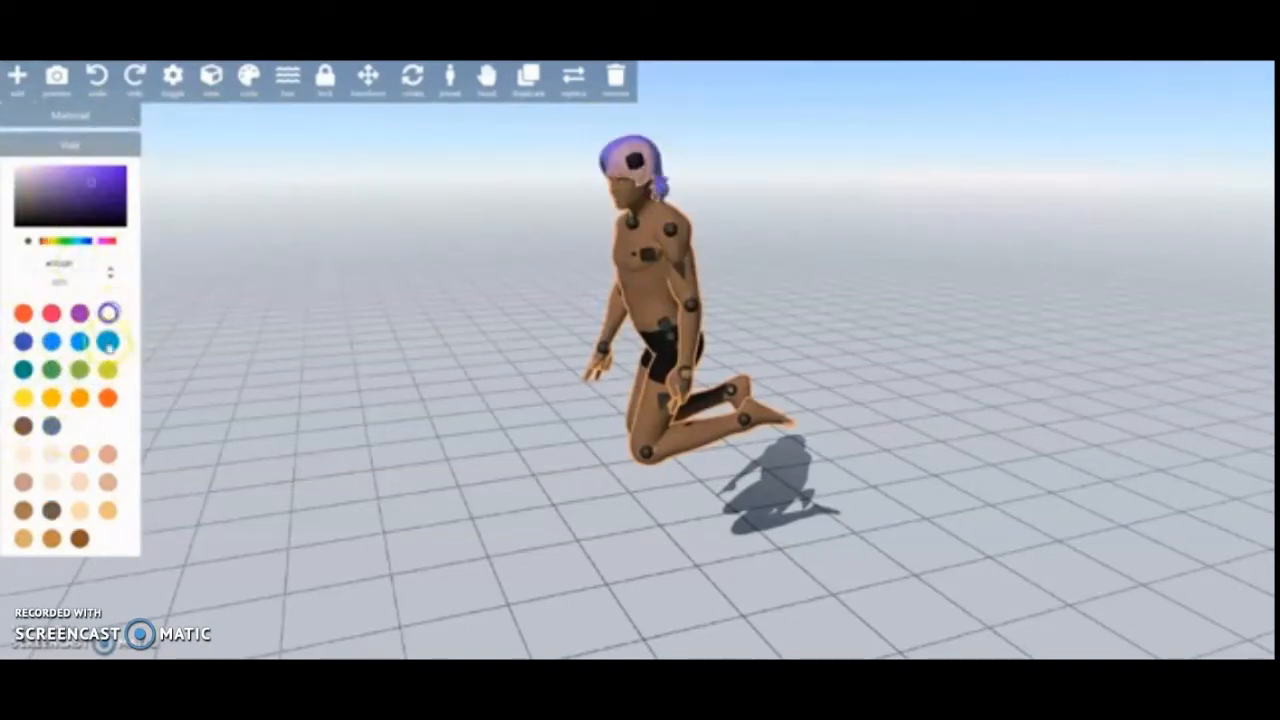
- Recolor the hair bright turquoise, and replace that color with the orange-red swatch softened to salmon pink
{"action": "left_click", "coordinate": [121, 219]}
{"action": "left_click_drag", "start_coordinate": [98, 221], "coordinate": [45, 238]}
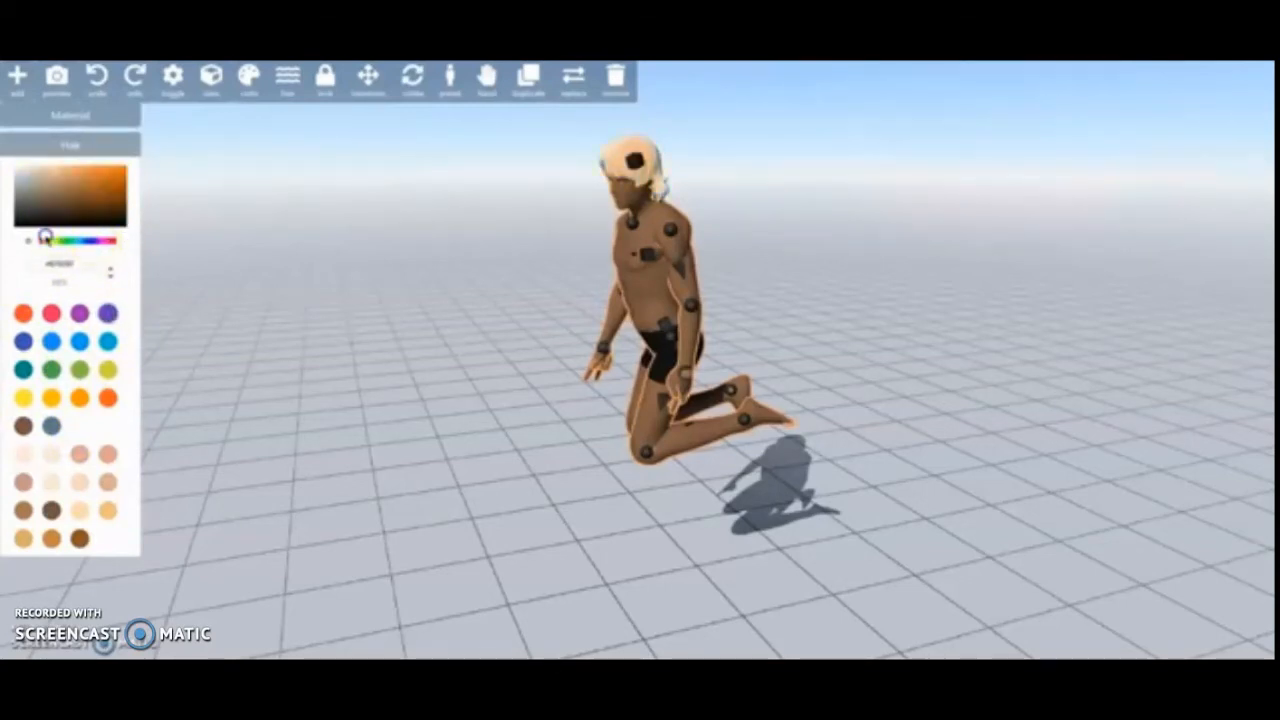
{"action": "left_click", "coordinate": [111, 276]}
{"action": "left_click", "coordinate": [27, 274]}
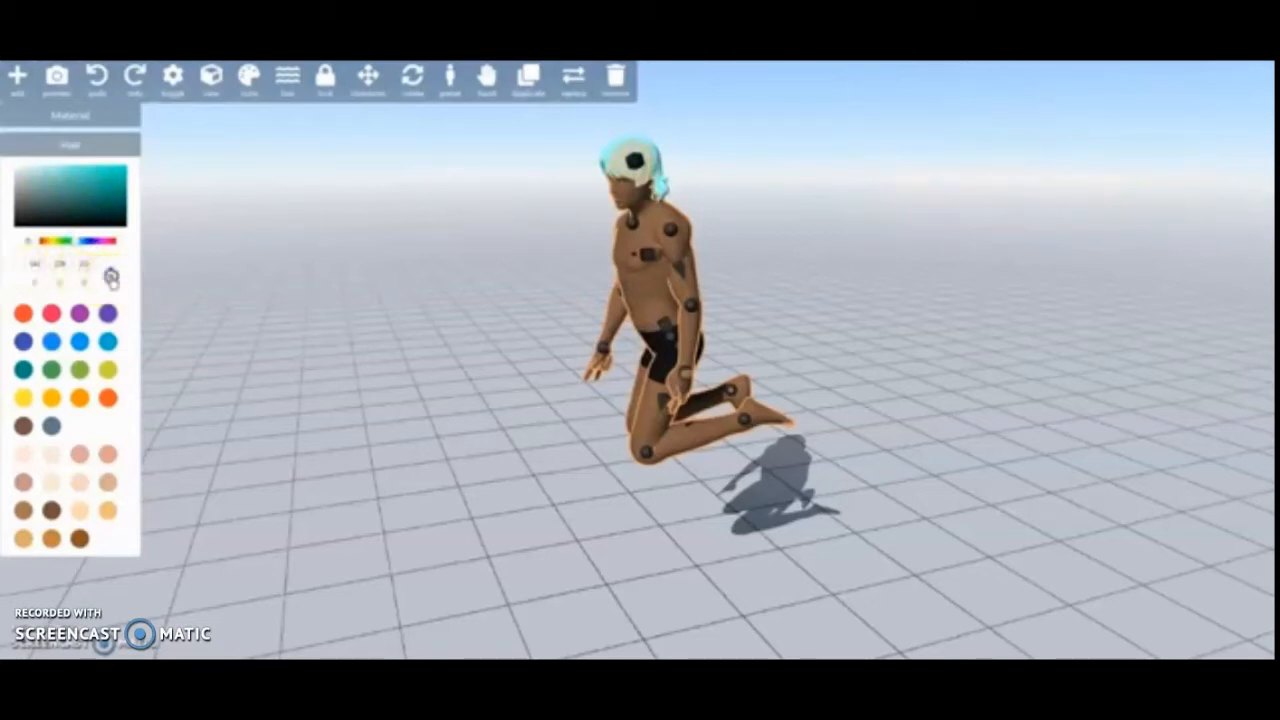
{"action": "left_click", "coordinate": [110, 273]}
{"action": "left_click_drag", "start_coordinate": [72, 191], "coordinate": [115, 171]}
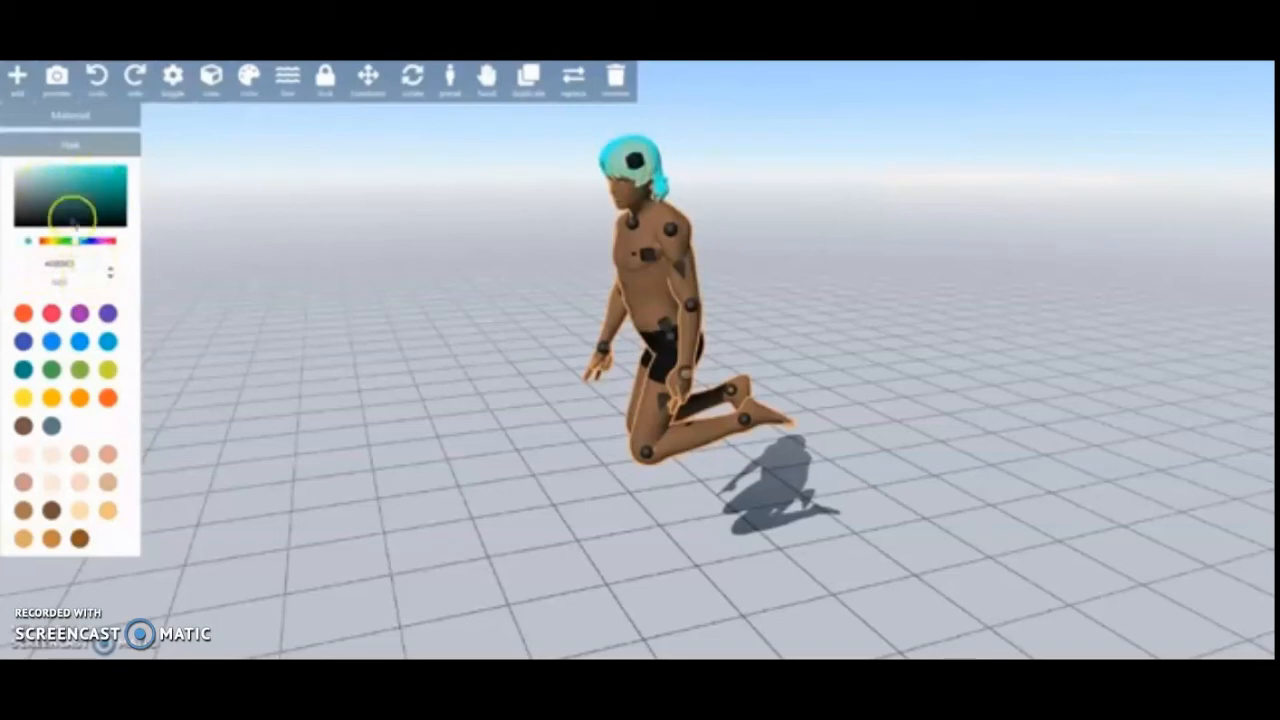
{"action": "left_click", "coordinate": [22, 313]}
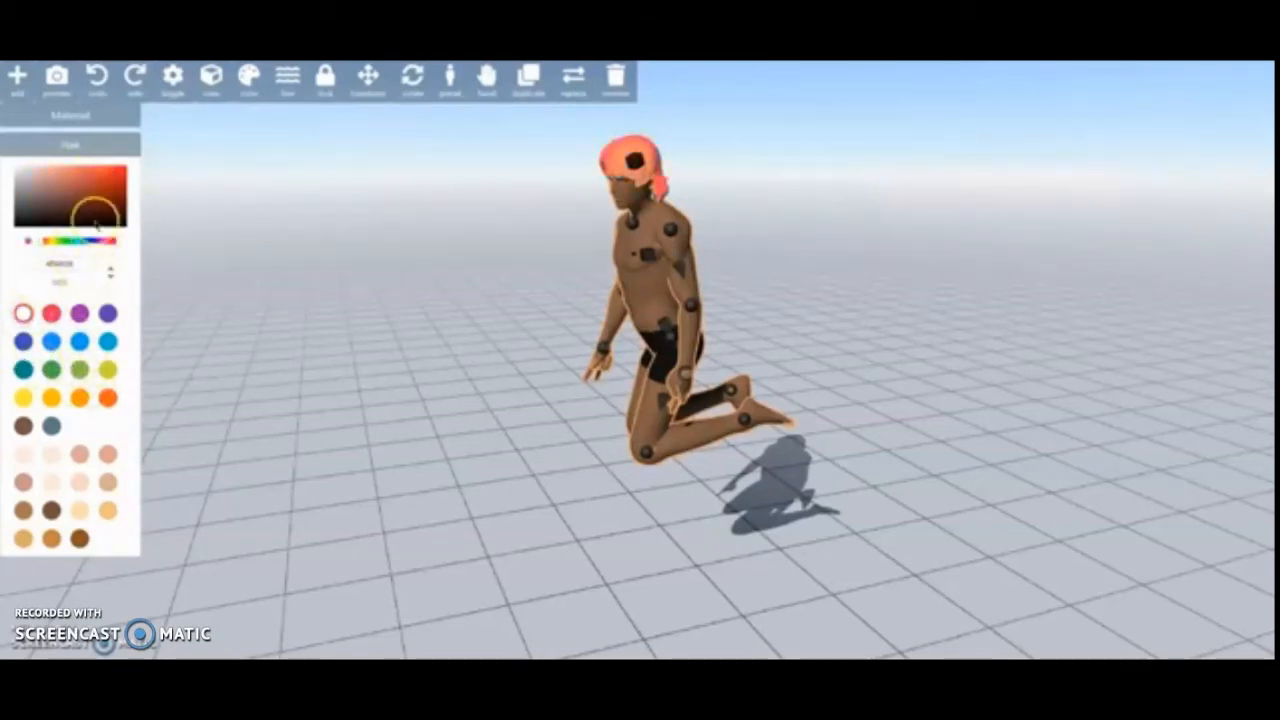
{"action": "mouse_move", "coordinate": [94, 186]}
{"action": "left_mouse_down"}
{"action": "mouse_move", "coordinate": [31, 172]}
{"action": "mouse_move", "coordinate": [95, 186]}
{"action": "mouse_move", "coordinate": [64, 177]}
{"action": "left_mouse_up"}
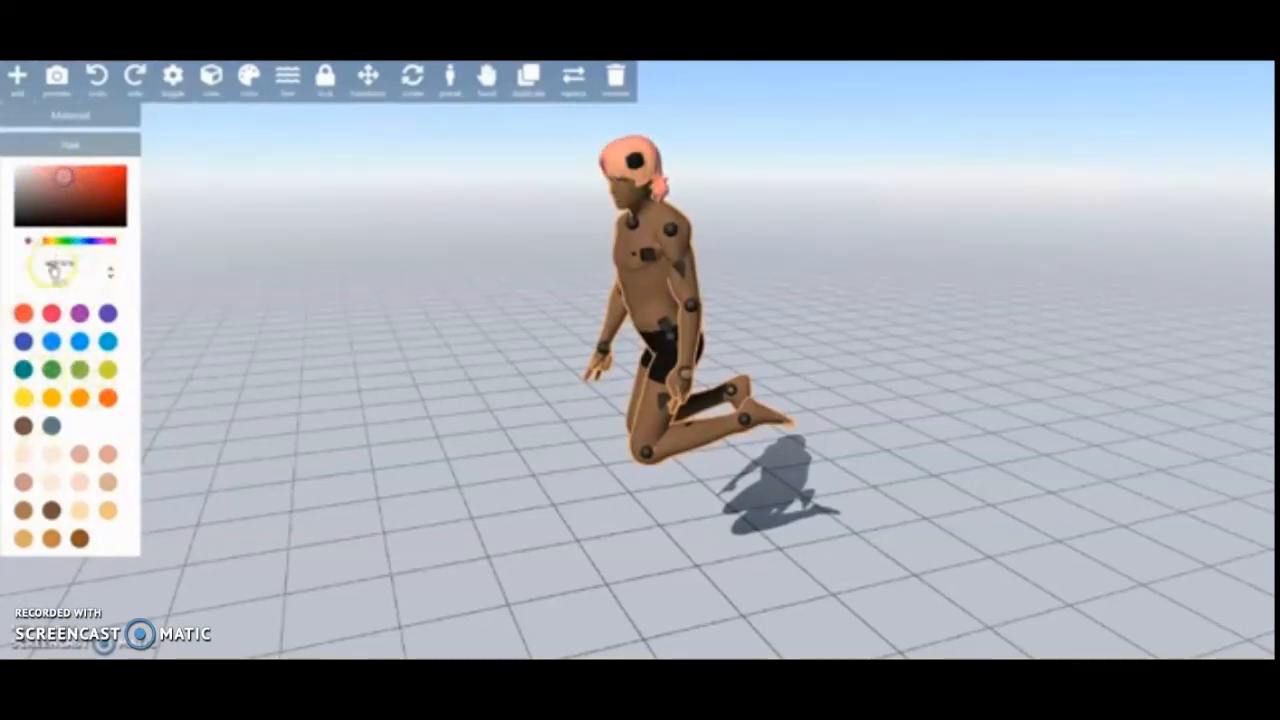
- Replace the figure's hair with the spiky hairstyle that has a headband tied at the back
{"action": "left_click", "coordinate": [287, 75]}
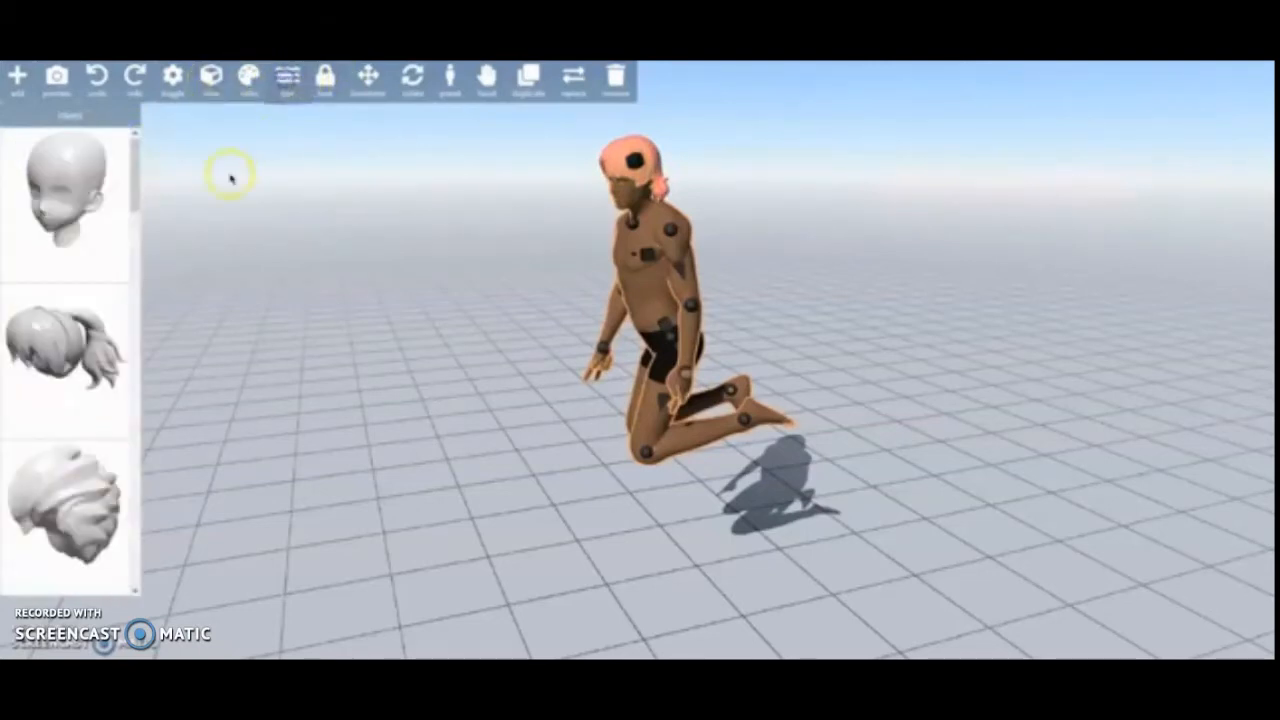
{"action": "scroll", "coordinate": [65, 290], "scroll_direction": "down", "scroll_amount": 5}
{"action": "scroll", "coordinate": [85, 300], "scroll_direction": "down", "scroll_amount": 5}
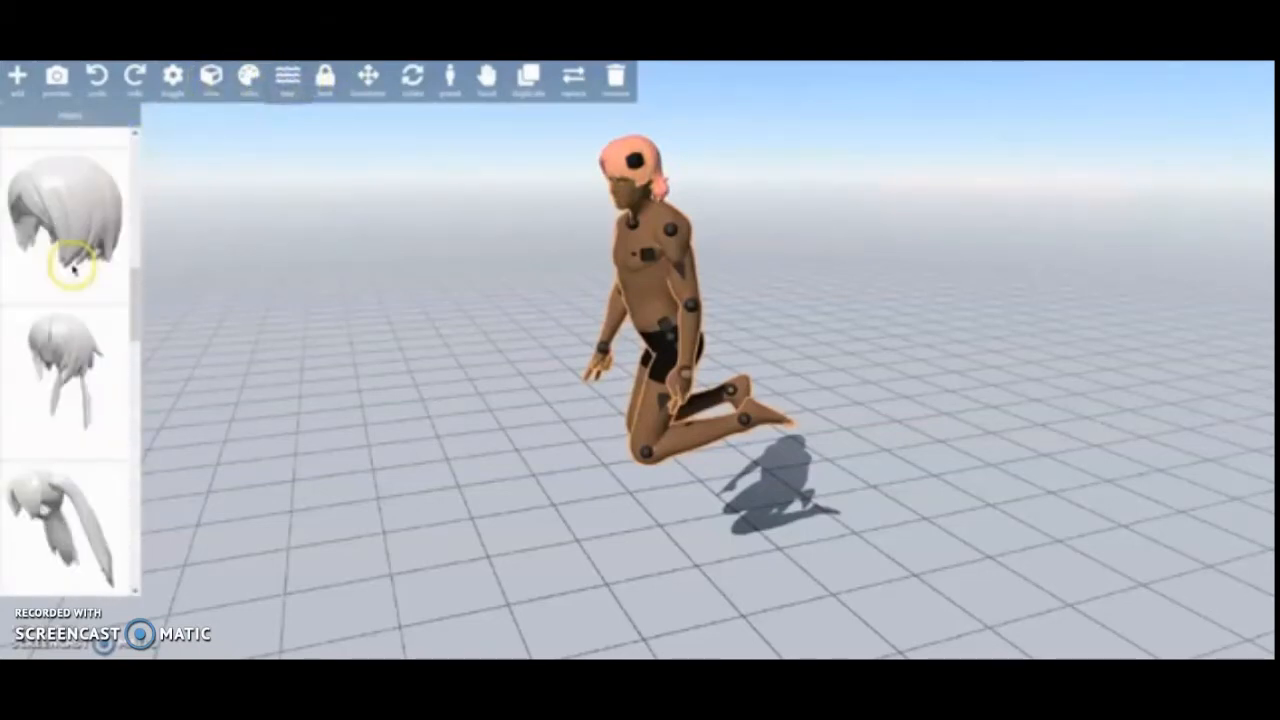
{"action": "left_click", "coordinate": [55, 312]}
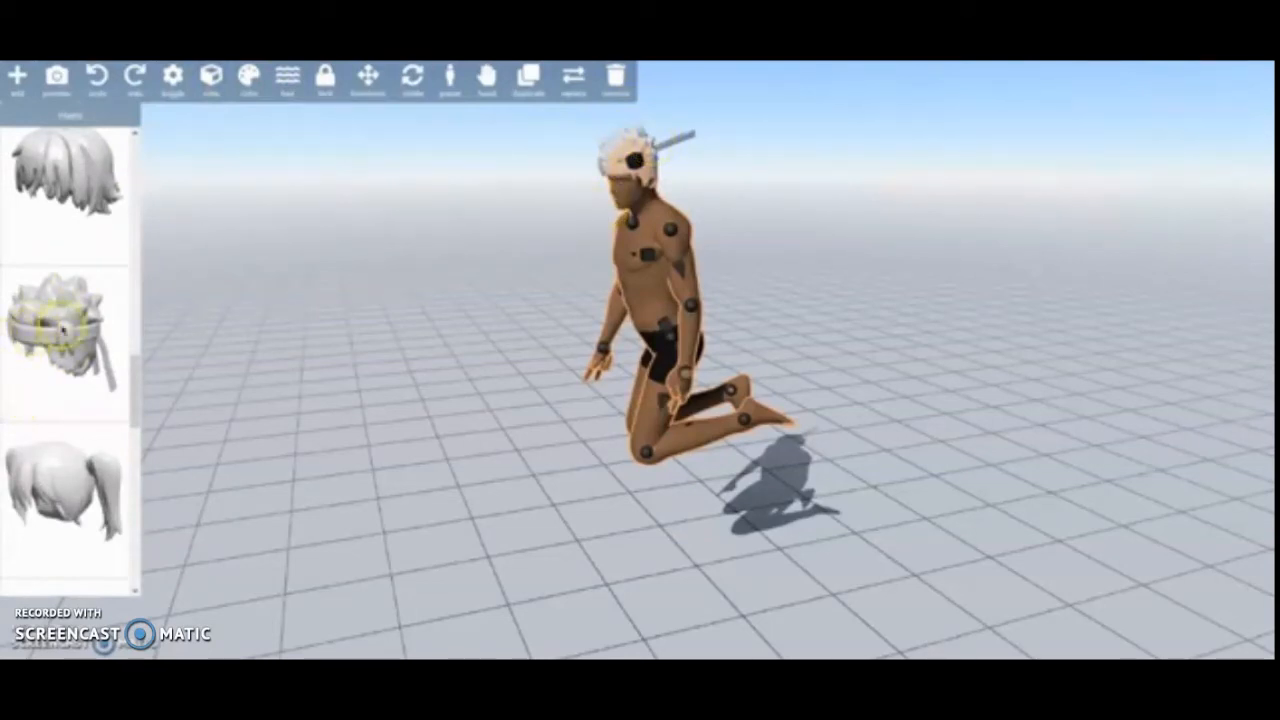
{"action": "scroll", "coordinate": [90, 355], "scroll_direction": "up", "scroll_amount": 5}
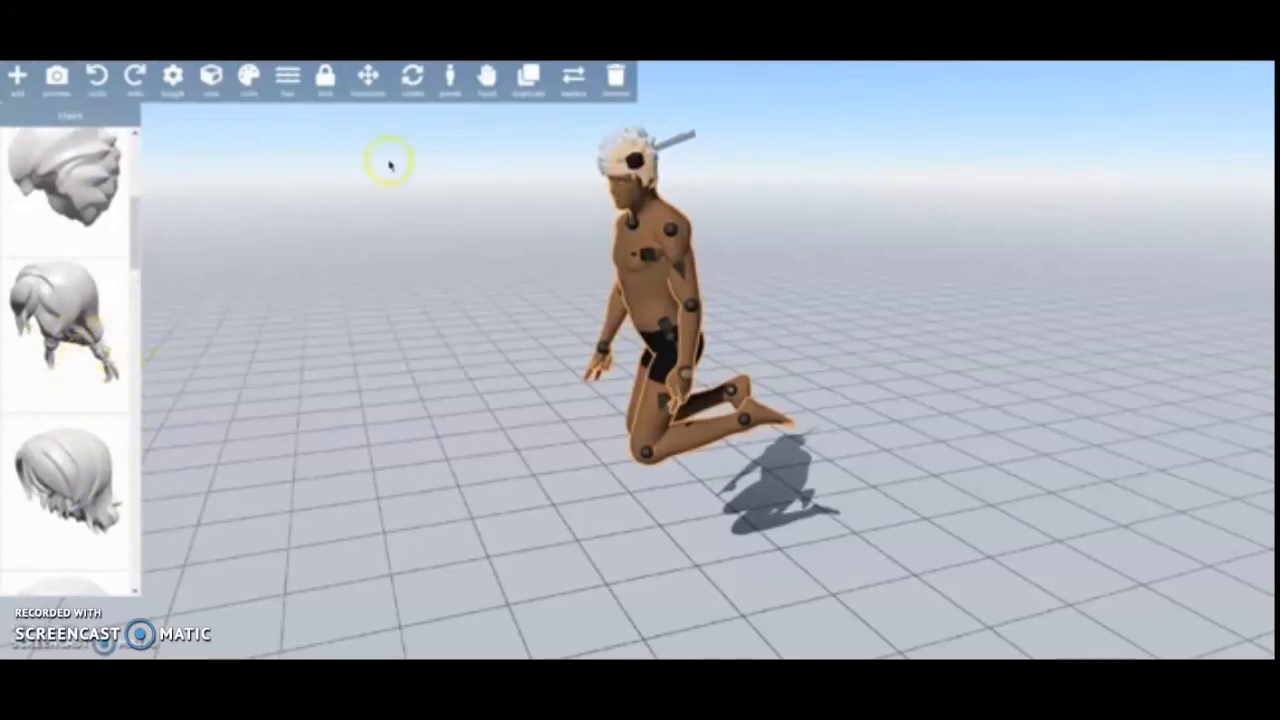
- Color the spiky headband hair with the orange-red swatch and inspect it from above and the side
{"action": "left_click", "coordinate": [286, 80]}
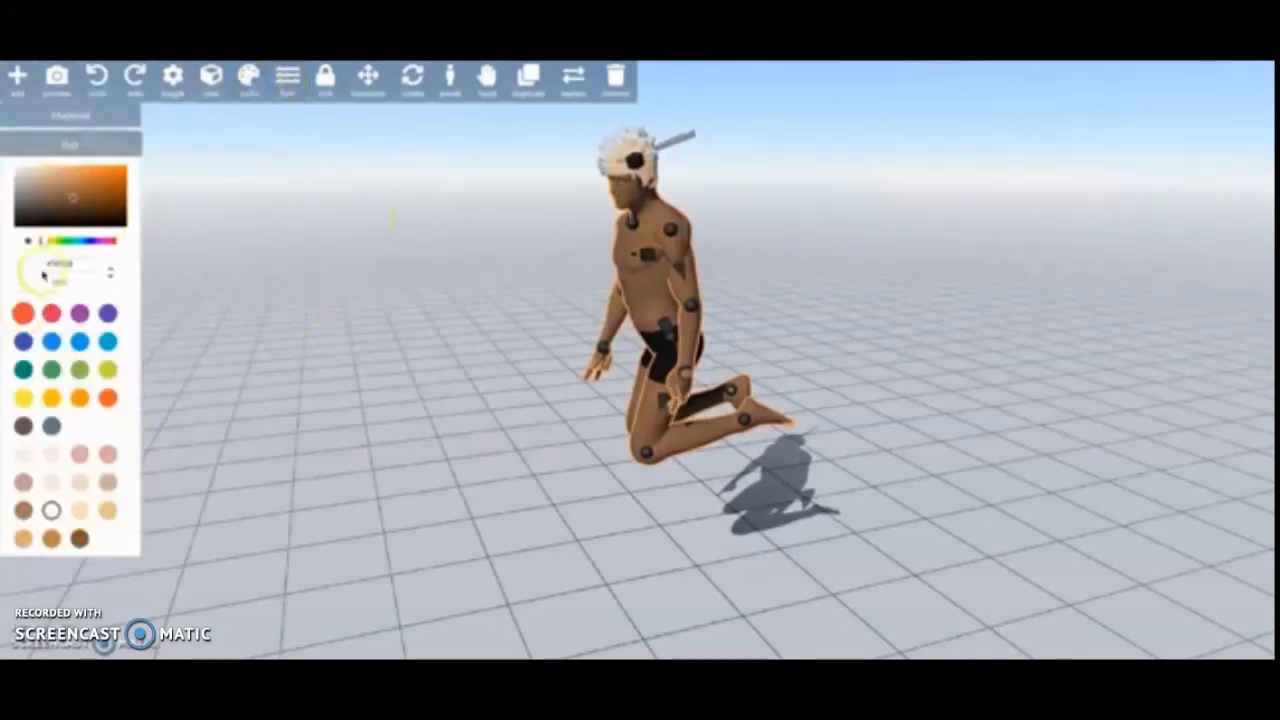
{"action": "left_click", "coordinate": [24, 314]}
{"action": "left_click_drag", "start_coordinate": [721, 148], "coordinate": [612, 216]}
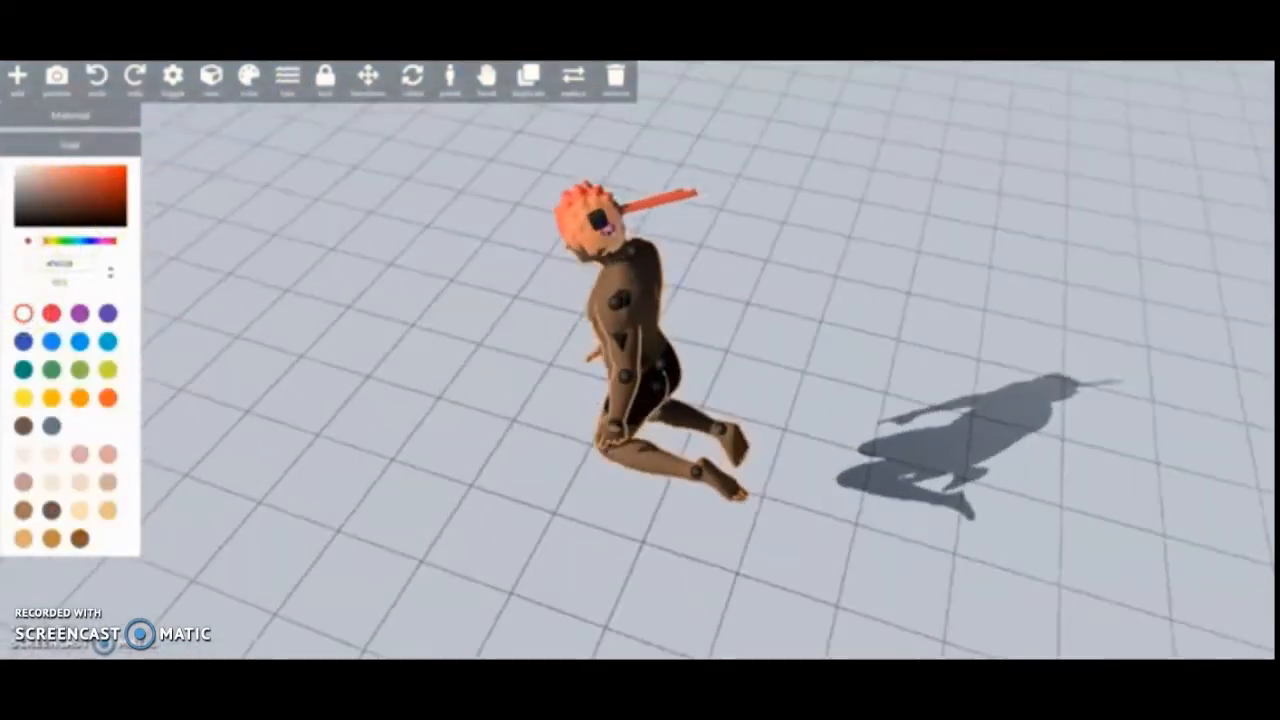
{"action": "left_click", "coordinate": [663, 197]}
{"action": "scroll", "coordinate": [663, 182], "scroll_direction": "up", "scroll_amount": 3}
{"action": "scroll", "coordinate": [663, 174], "scroll_direction": "down", "scroll_amount": 5}
{"action": "left_click_drag", "start_coordinate": [717, 251], "coordinate": [883, 146]}
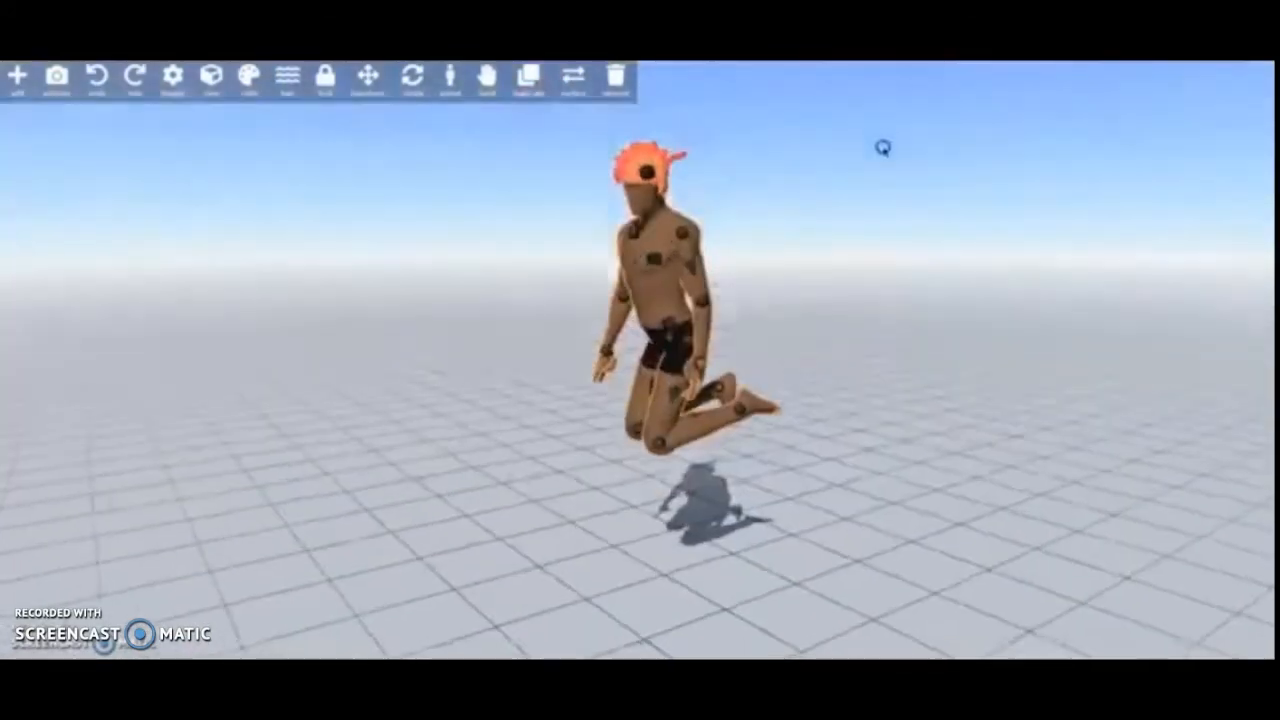
- Reselect the figure and replace its spiky hair with the short hairstyle curled at the back of the neck
{"action": "left_click", "coordinate": [857, 227]}
{"action": "left_click", "coordinate": [657, 228]}
{"action": "left_click", "coordinate": [283, 80]}
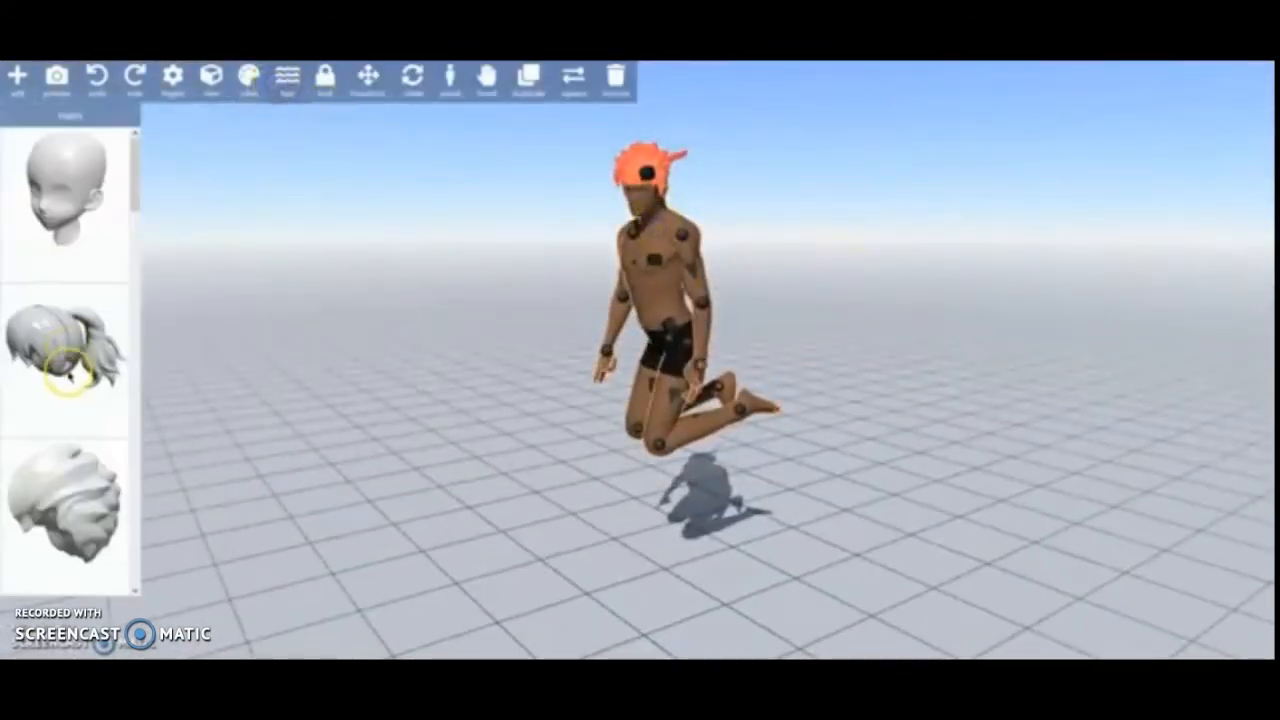
{"action": "scroll", "coordinate": [63, 340], "scroll_direction": "down", "scroll_amount": 3}
{"action": "left_click", "coordinate": [63, 300]}
- Reset the body to the dark brown swatch after trying light blue, and color the hair with the bright blue swatch
{"action": "left_click", "coordinate": [248, 78]}
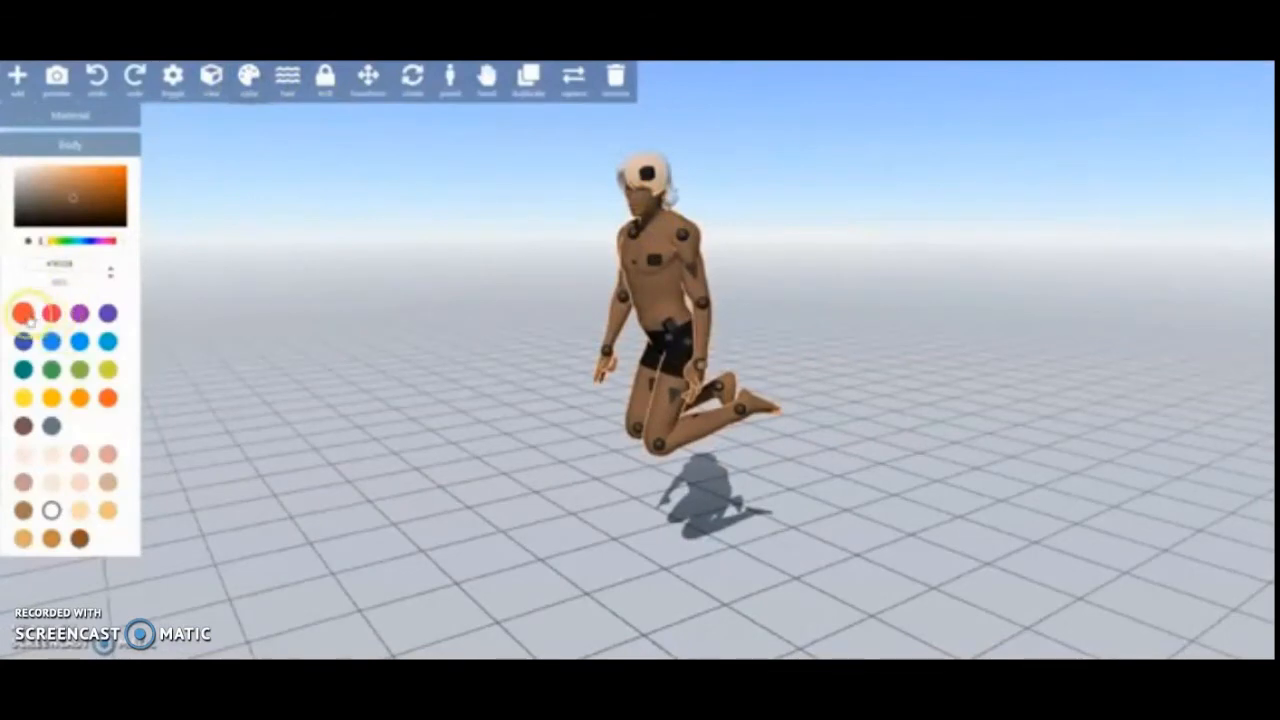
{"action": "left_click", "coordinate": [107, 341]}
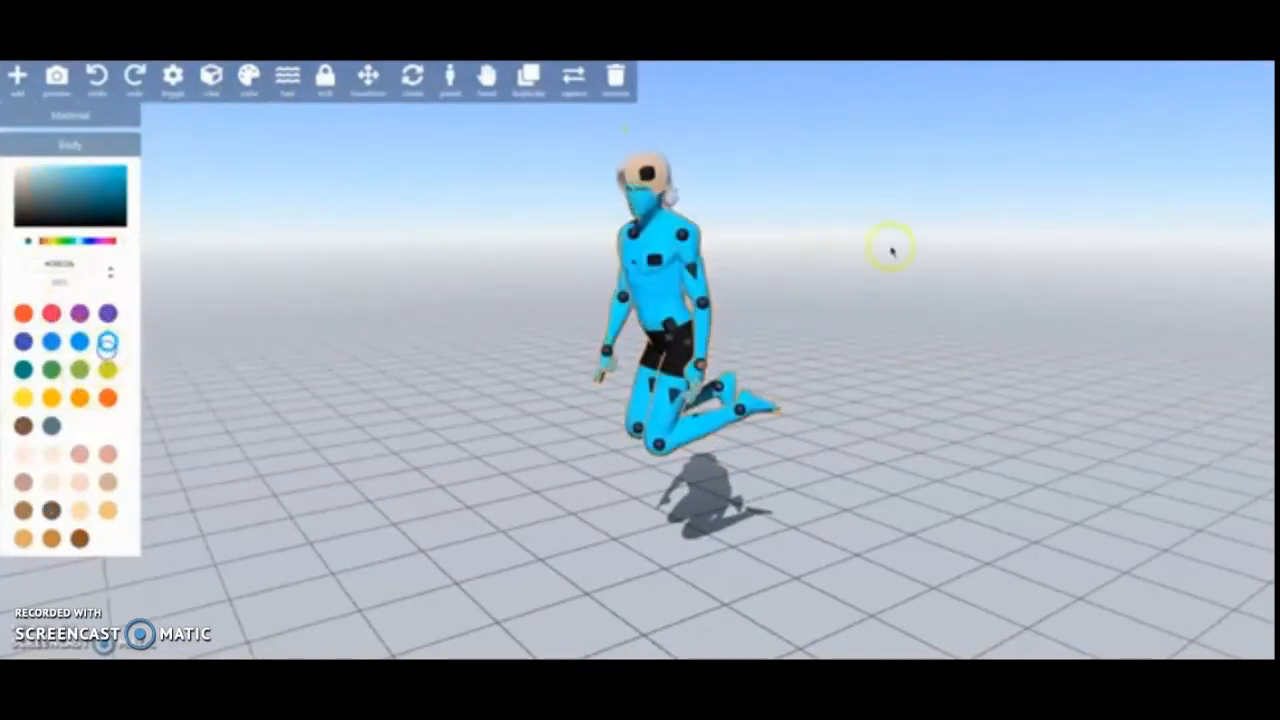
{"action": "left_click", "coordinate": [52, 511]}
{"action": "left_click", "coordinate": [70, 144]}
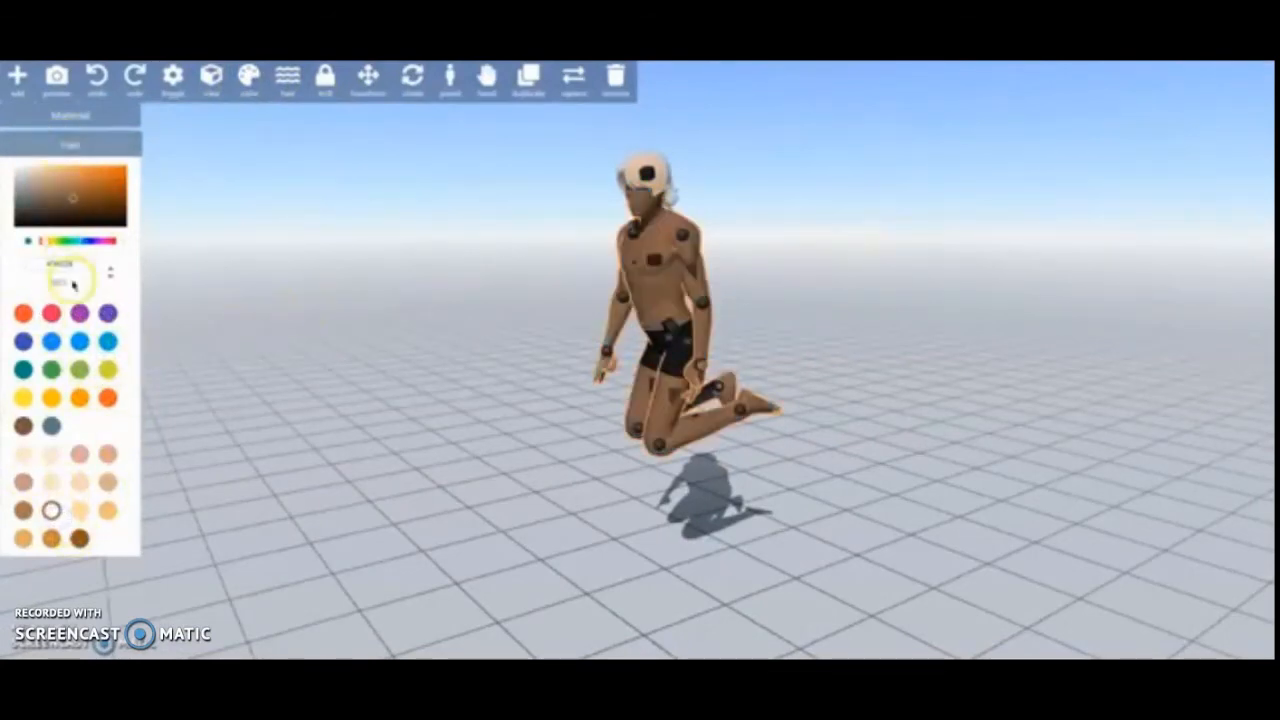
{"action": "left_click", "coordinate": [84, 347]}
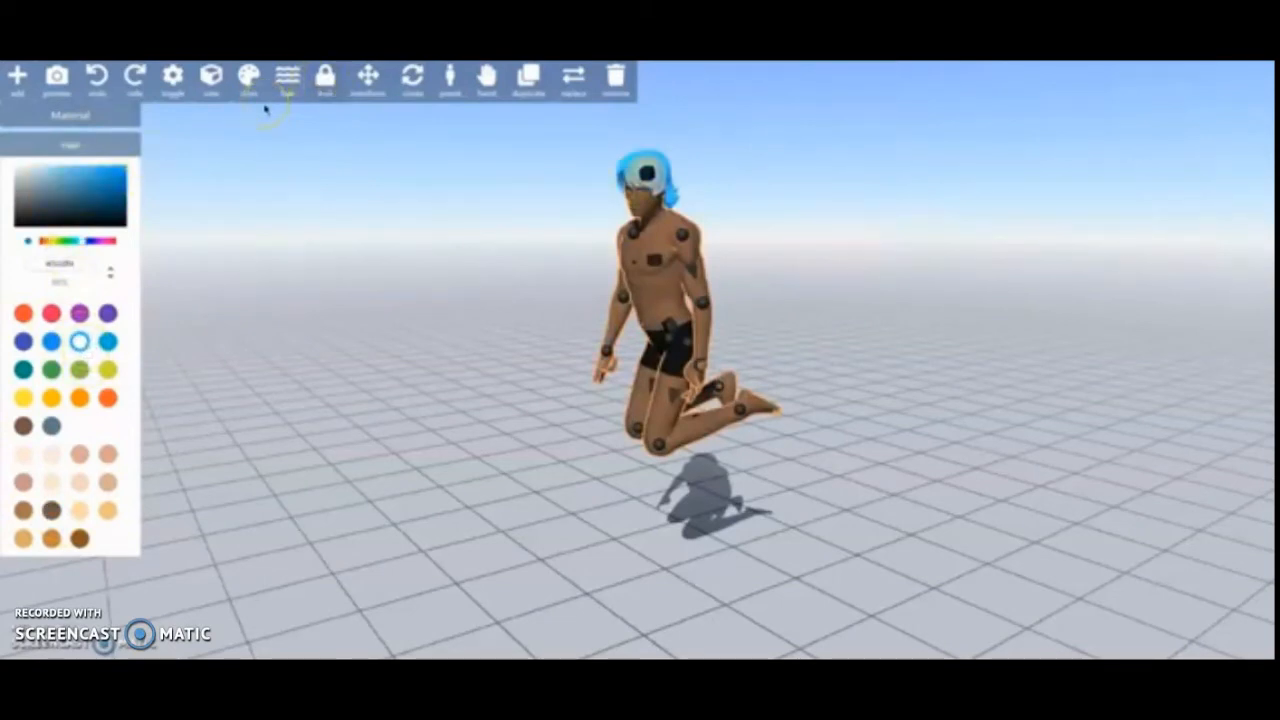
- Center the view on the figure, look at it from the top, and return to a front-facing angle
{"action": "left_click", "coordinate": [211, 80]}
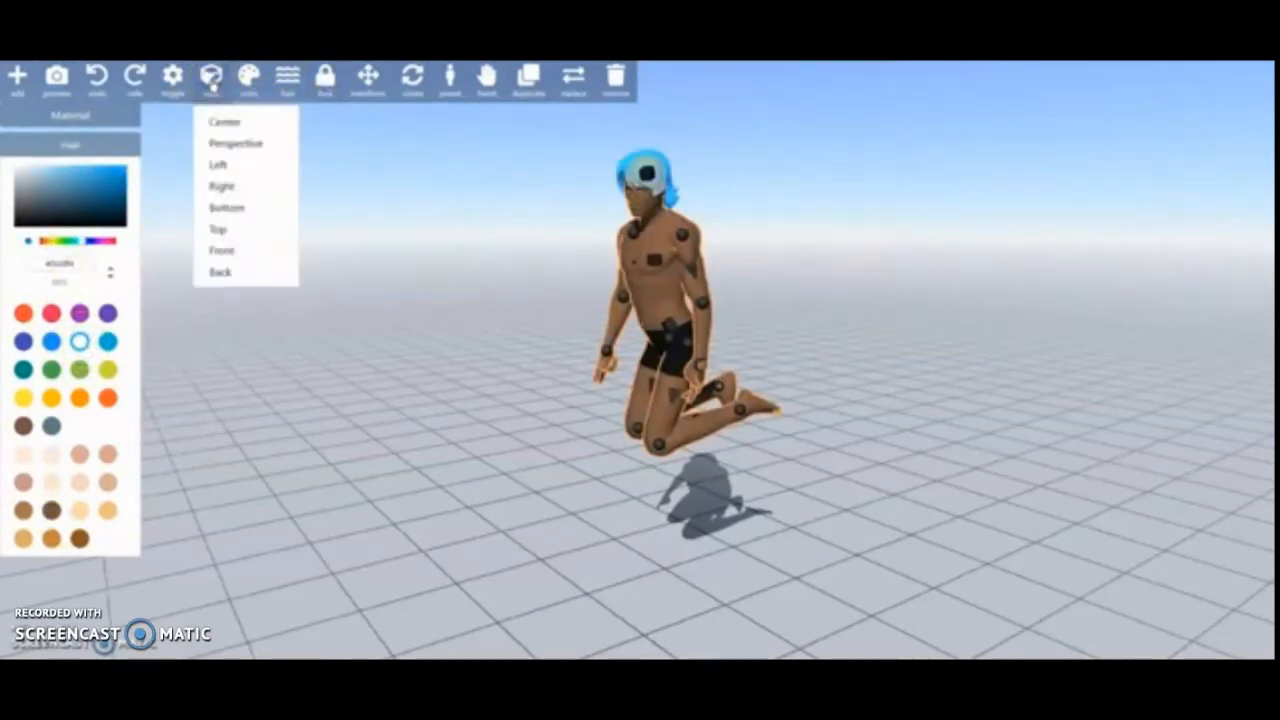
{"action": "left_click", "coordinate": [258, 123]}
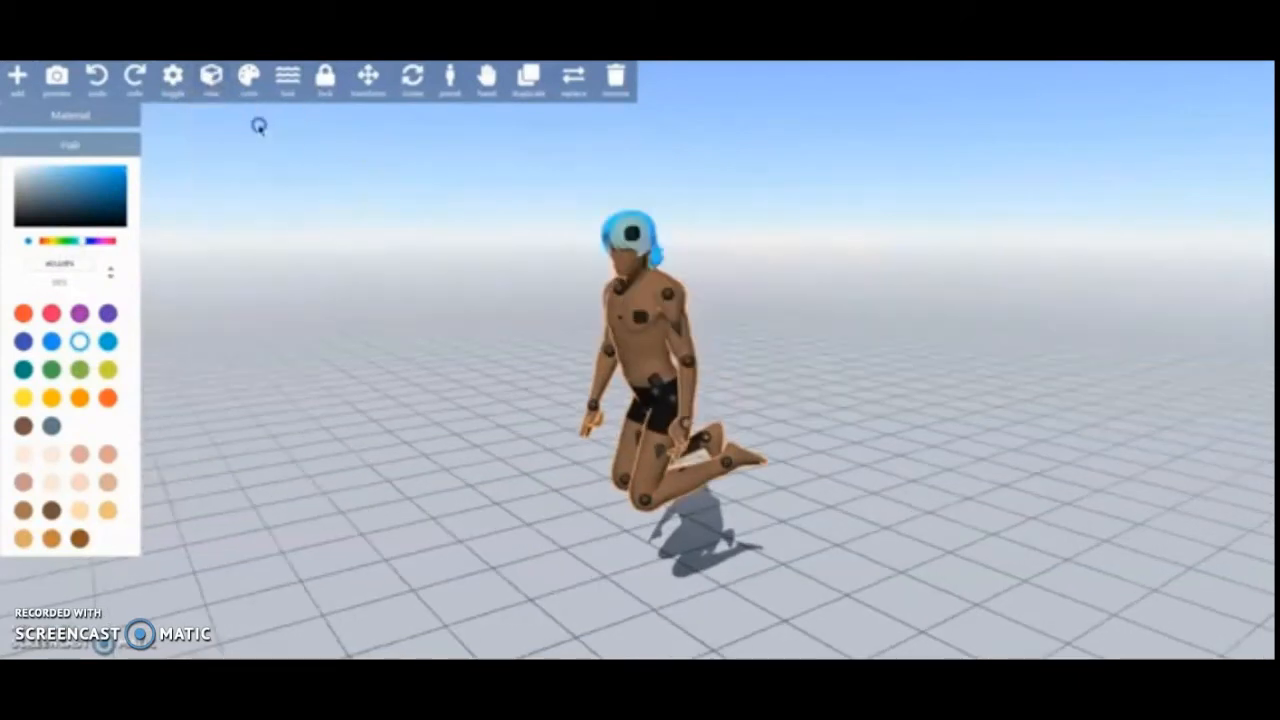
{"action": "left_click", "coordinate": [211, 80]}
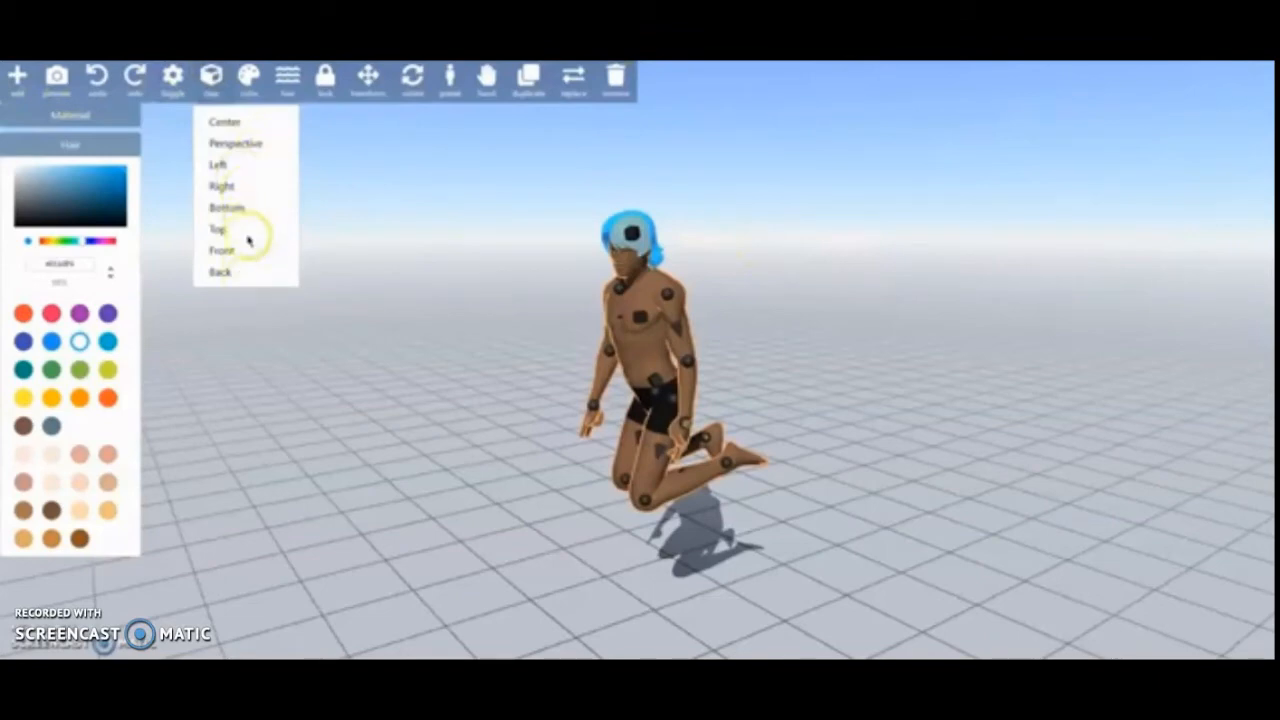
{"action": "left_click", "coordinate": [238, 229]}
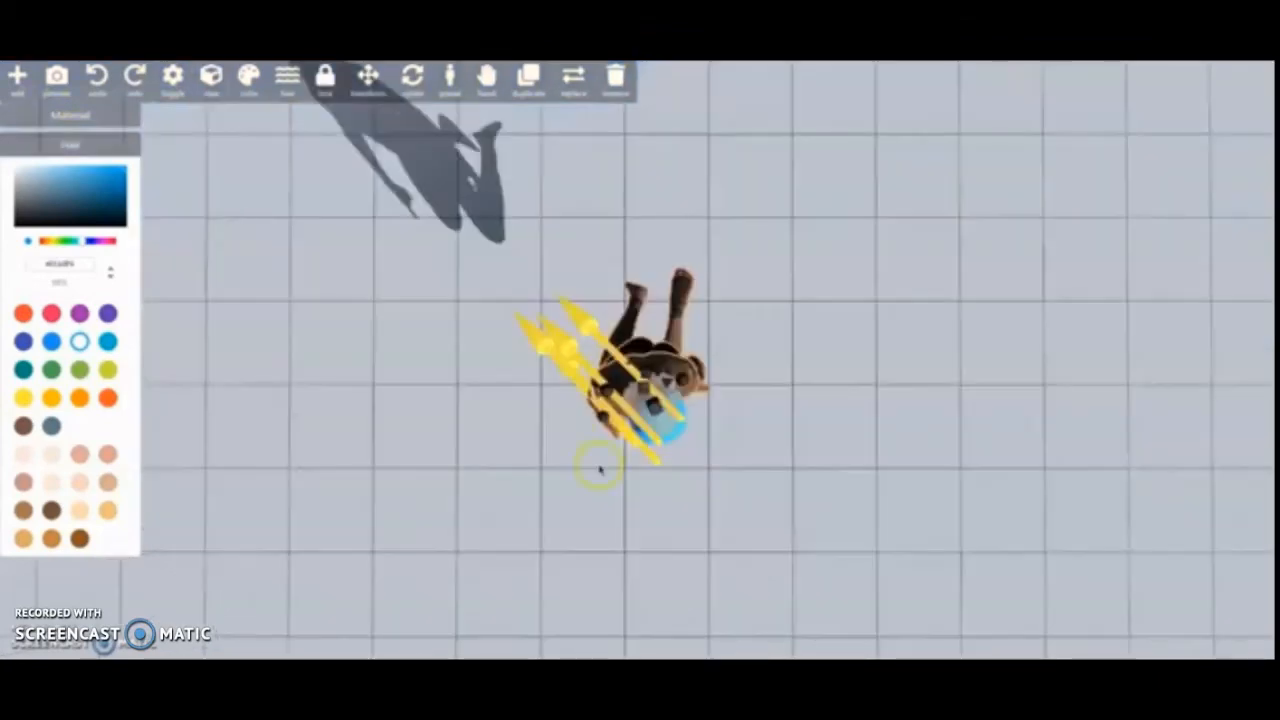
{"action": "left_click_drag", "start_coordinate": [740, 569], "coordinate": [690, 370]}
- Increase the perspective field of view slightly and deselect the figure
{"action": "left_click", "coordinate": [210, 80]}
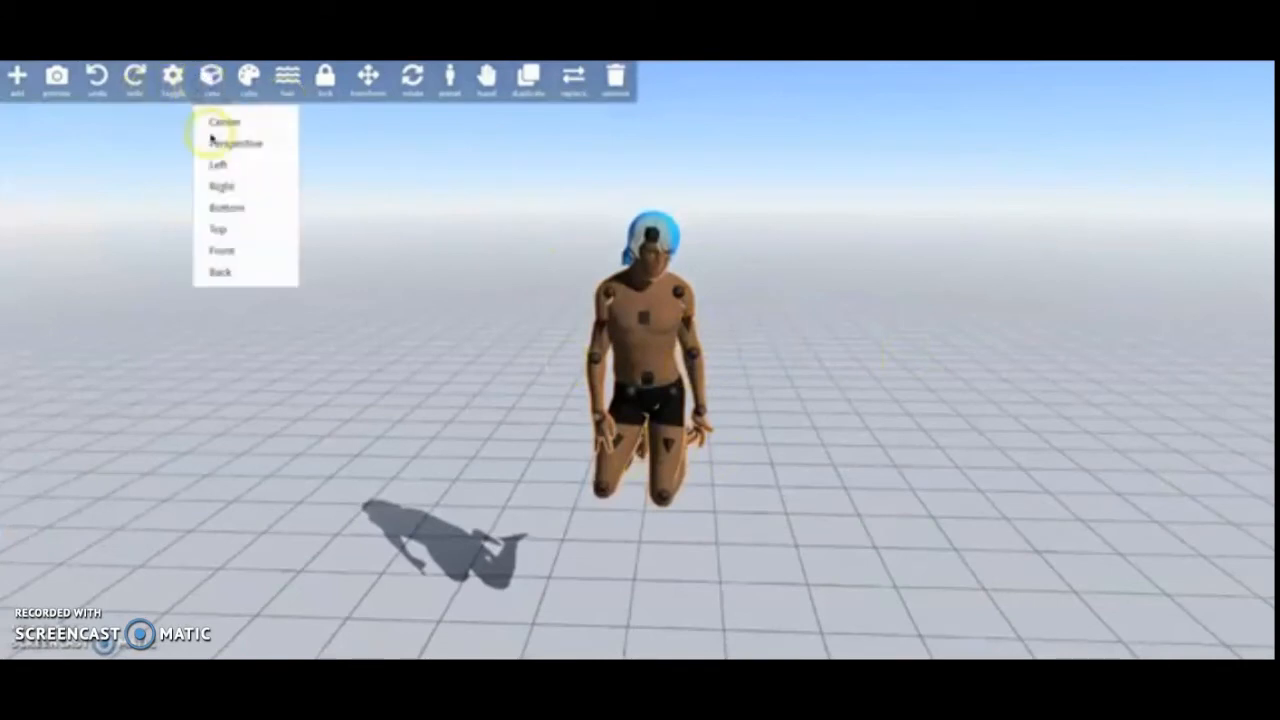
{"action": "left_click", "coordinate": [215, 140]}
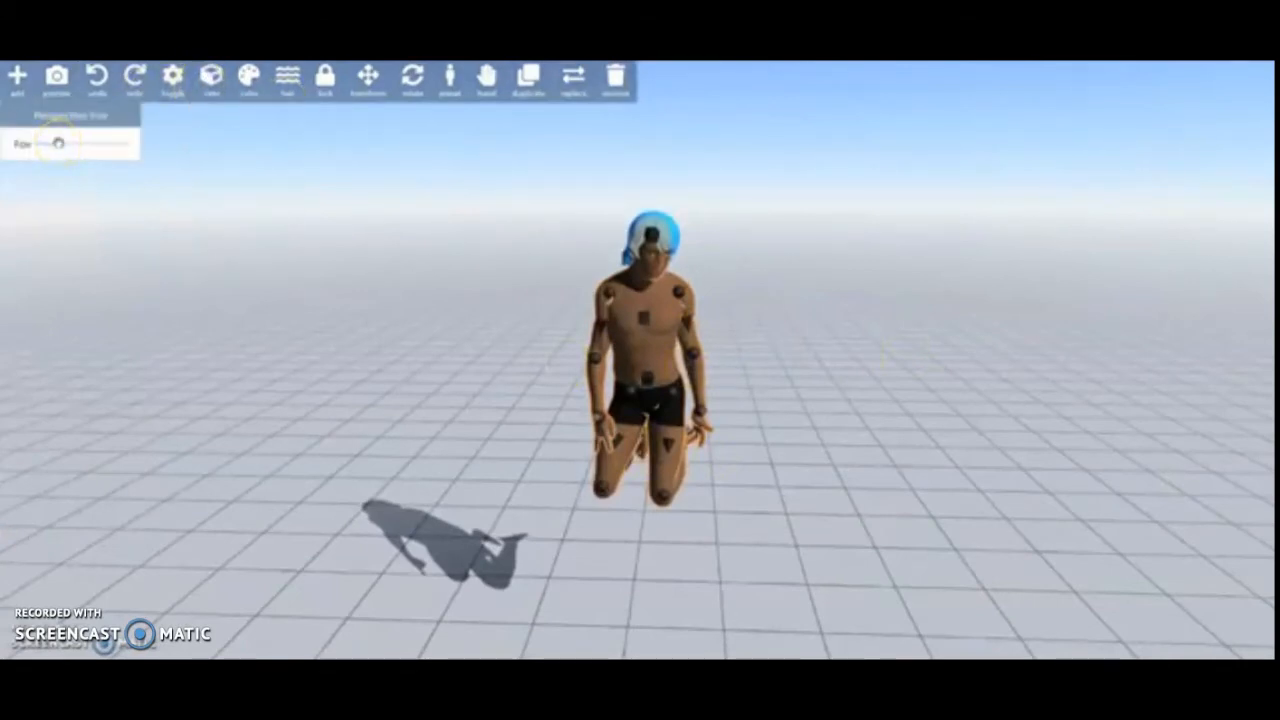
{"action": "mouse_move", "coordinate": [59, 144]}
{"action": "left_mouse_down"}
{"action": "mouse_move", "coordinate": [134, 144]}
{"action": "mouse_move", "coordinate": [56, 142]}
{"action": "mouse_move", "coordinate": [127, 144]}
{"action": "mouse_move", "coordinate": [63, 161]}
{"action": "mouse_move", "coordinate": [128, 150]}
{"action": "mouse_move", "coordinate": [27, 165]}
{"action": "mouse_move", "coordinate": [63, 160]}
{"action": "left_mouse_up"}
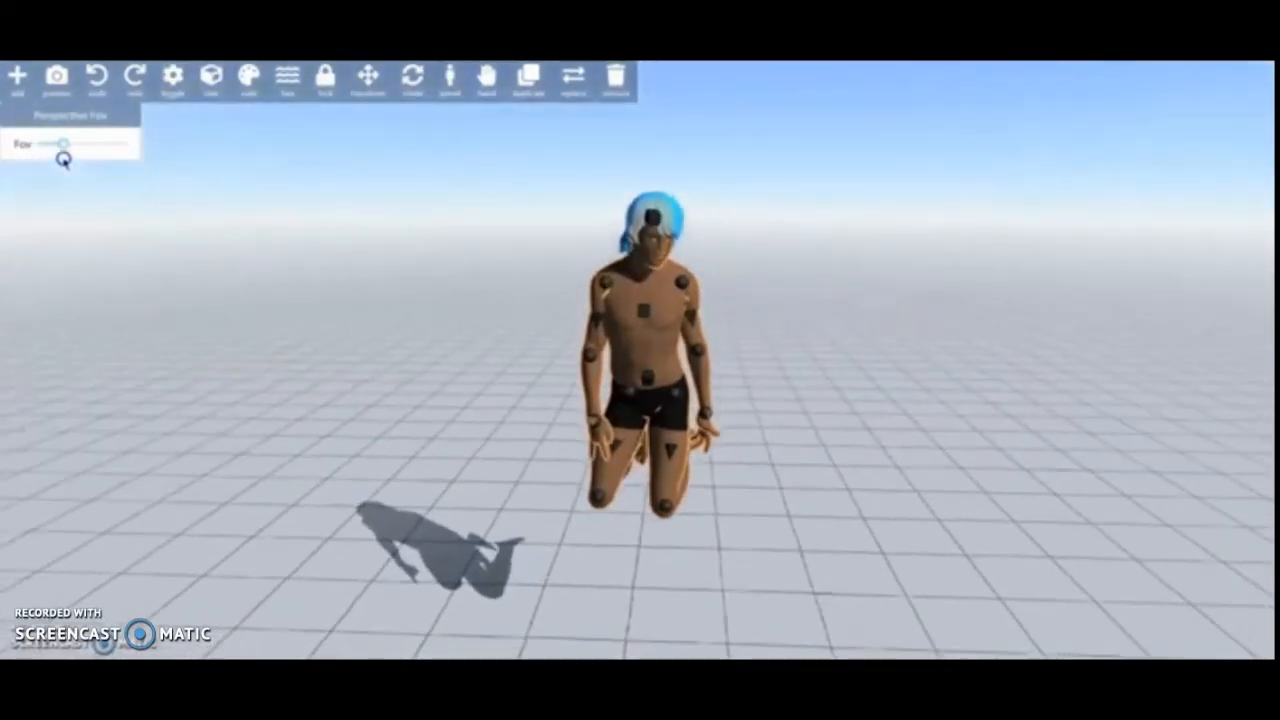
{"action": "left_click", "coordinate": [683, 206]}
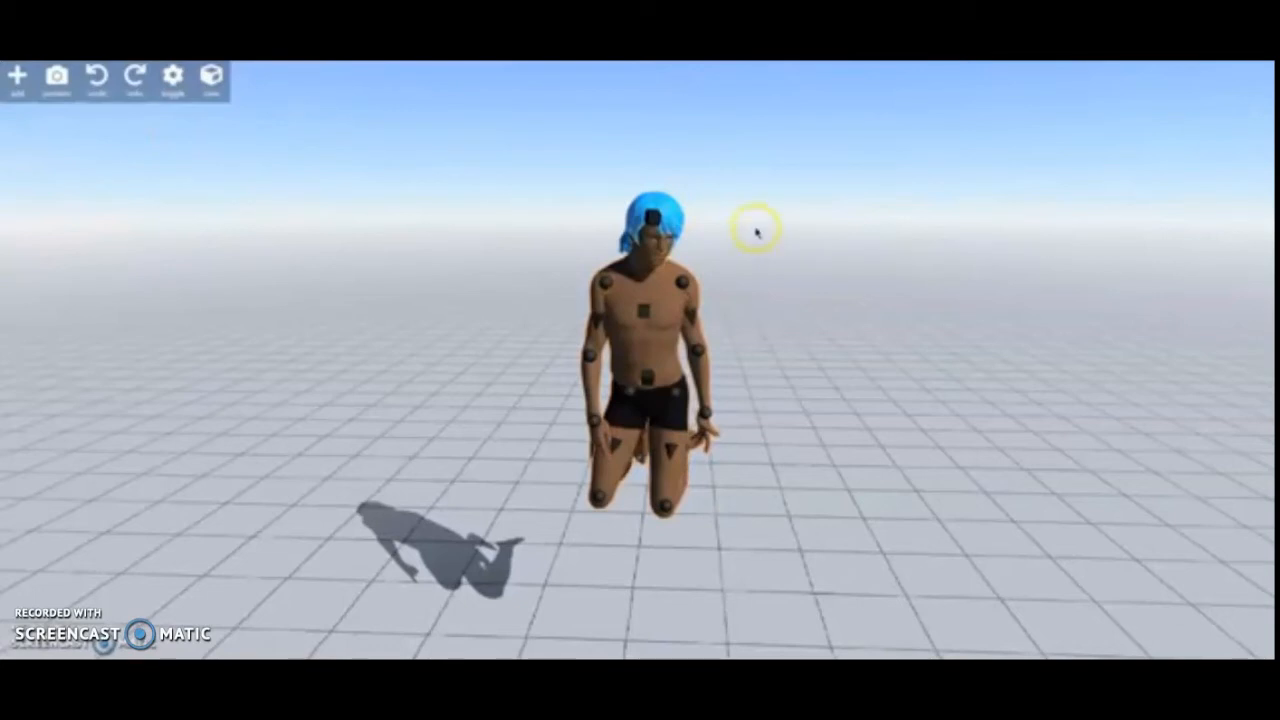
- Select the directional light and rotate it about both axes so the figure's shadow falls diagonally behind it
{"action": "scroll", "coordinate": [757, 232], "scroll_direction": "down", "scroll_amount": 3}
{"action": "left_click_drag", "start_coordinate": [631, 163], "coordinate": [777, 274]}
{"action": "left_click", "coordinate": [303, 84]}
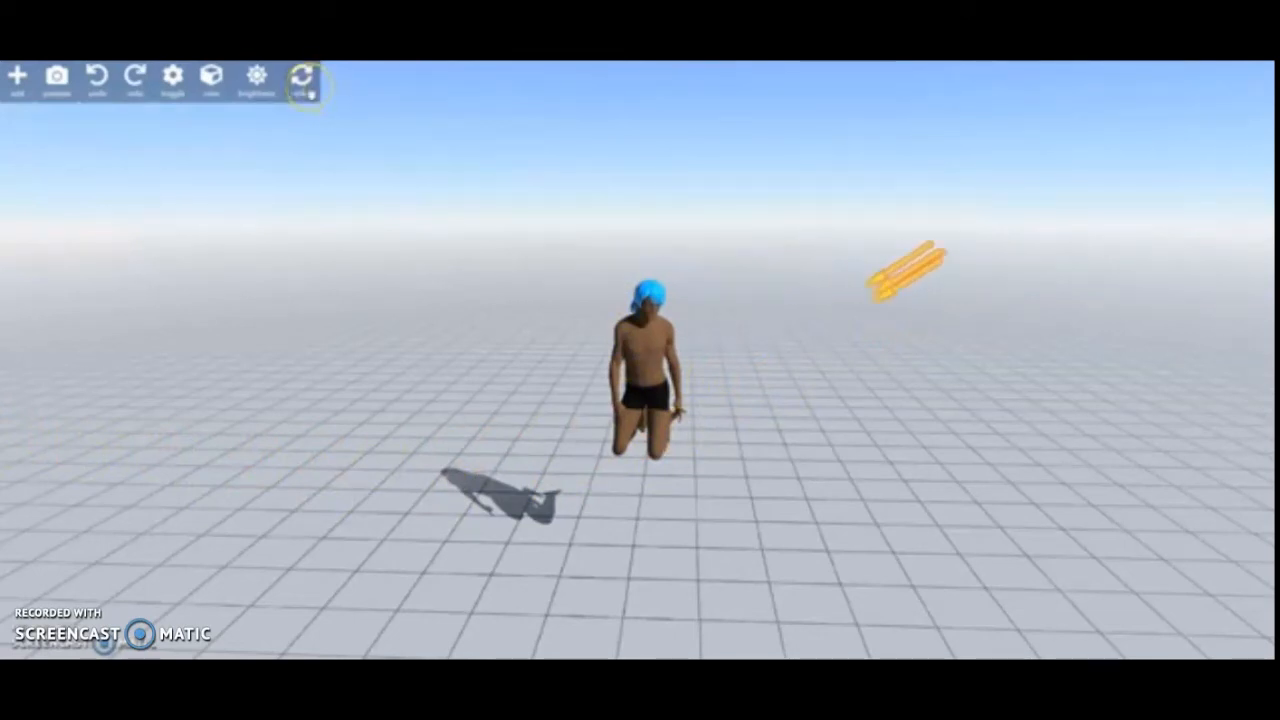
{"action": "left_click_drag", "start_coordinate": [986, 251], "coordinate": [960, 430]}
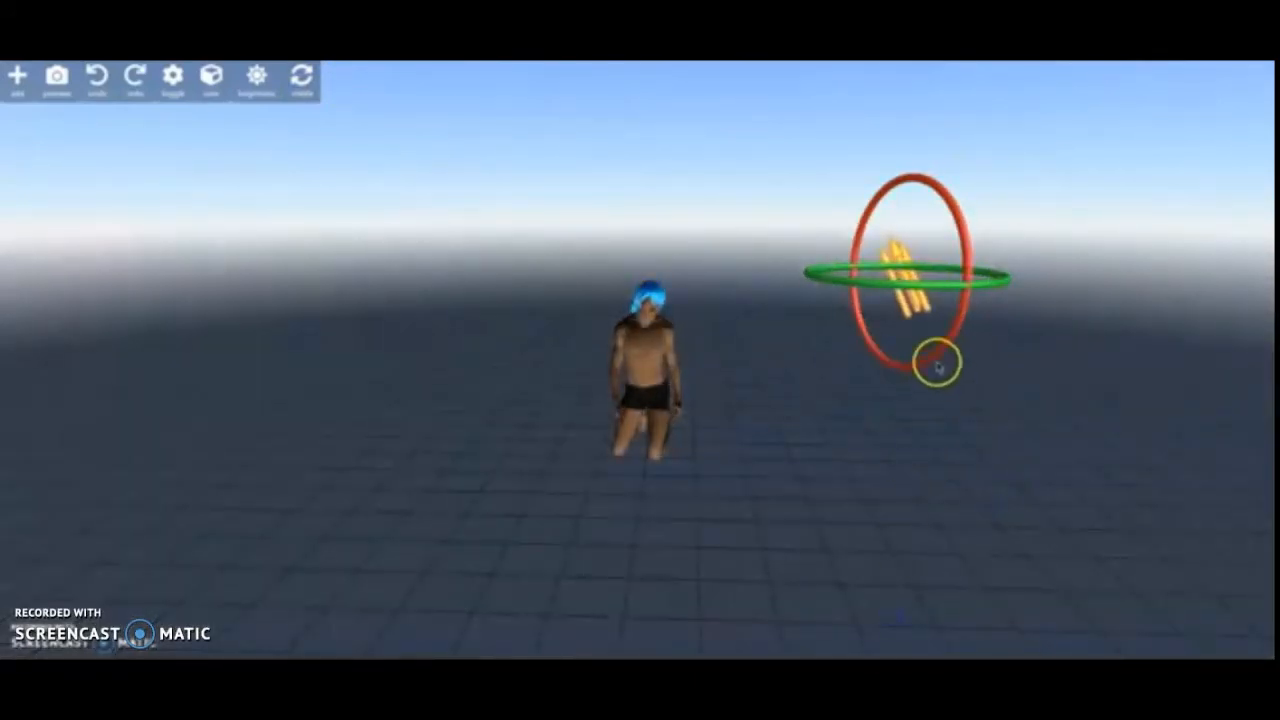
{"action": "left_click_drag", "start_coordinate": [937, 357], "coordinate": [948, 80]}
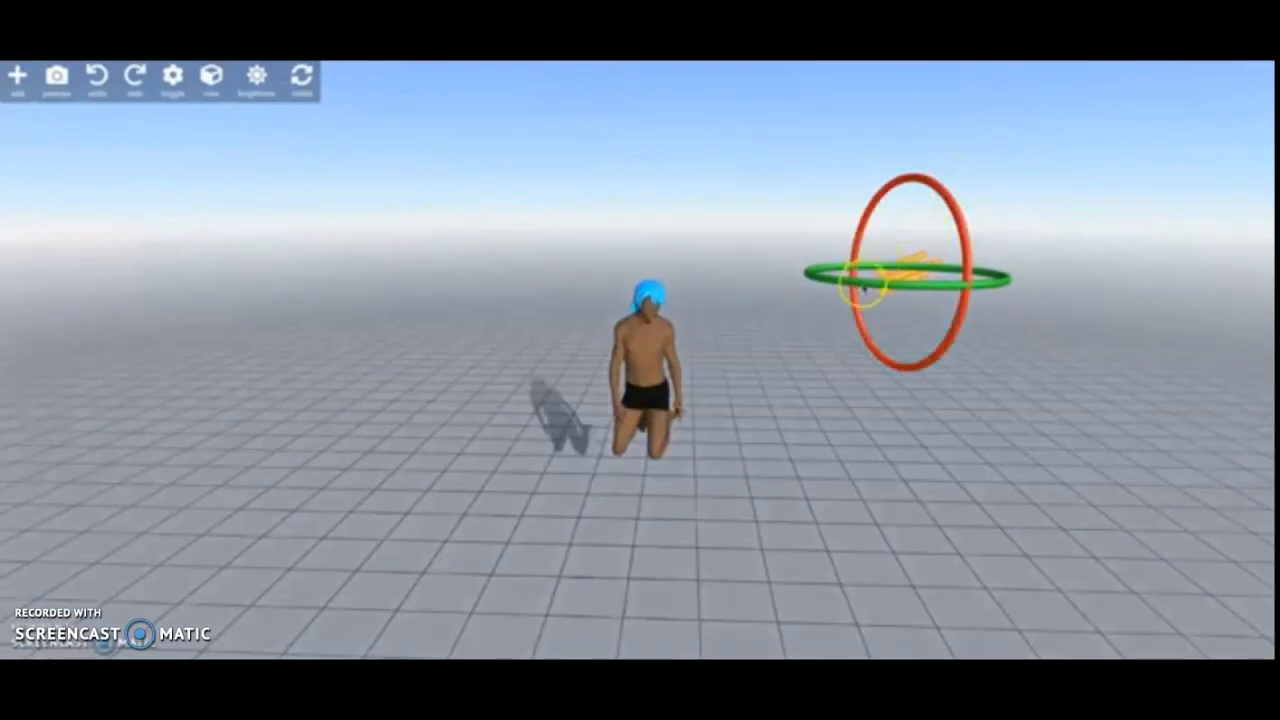
{"action": "left_click_drag", "start_coordinate": [864, 284], "coordinate": [914, 291]}
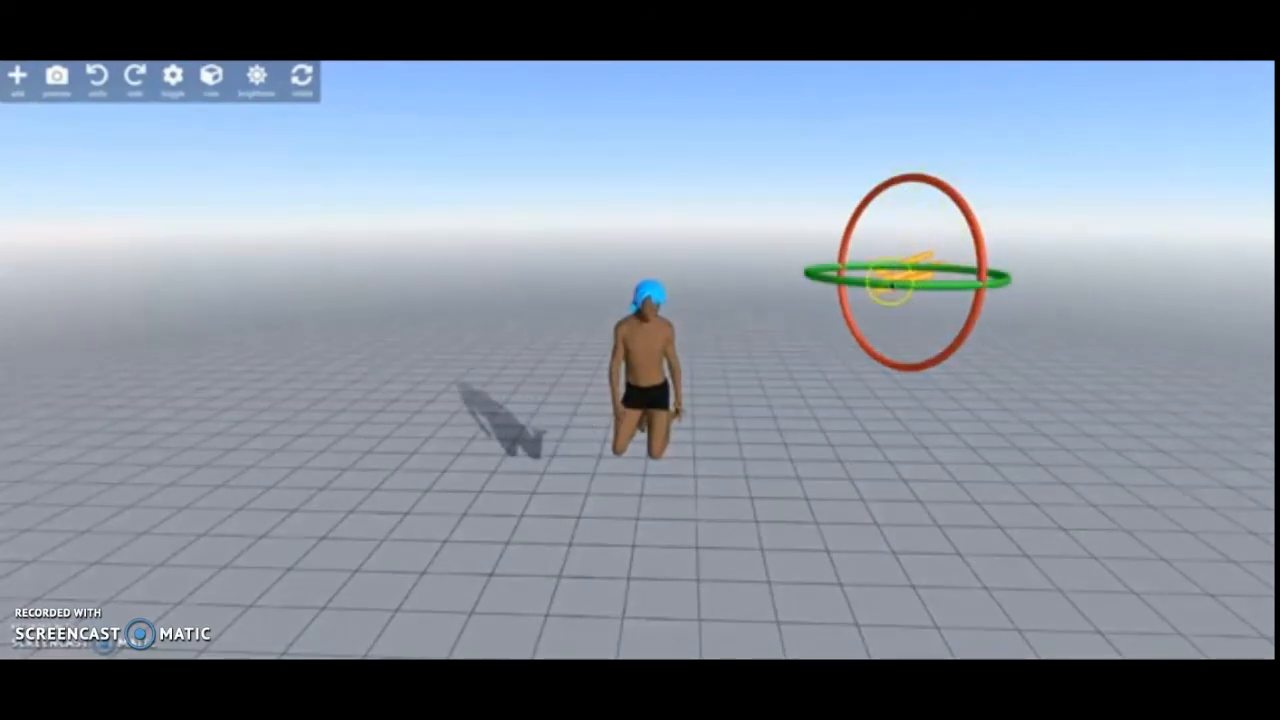
{"action": "left_click_drag", "start_coordinate": [986, 262], "coordinate": [980, 240]}
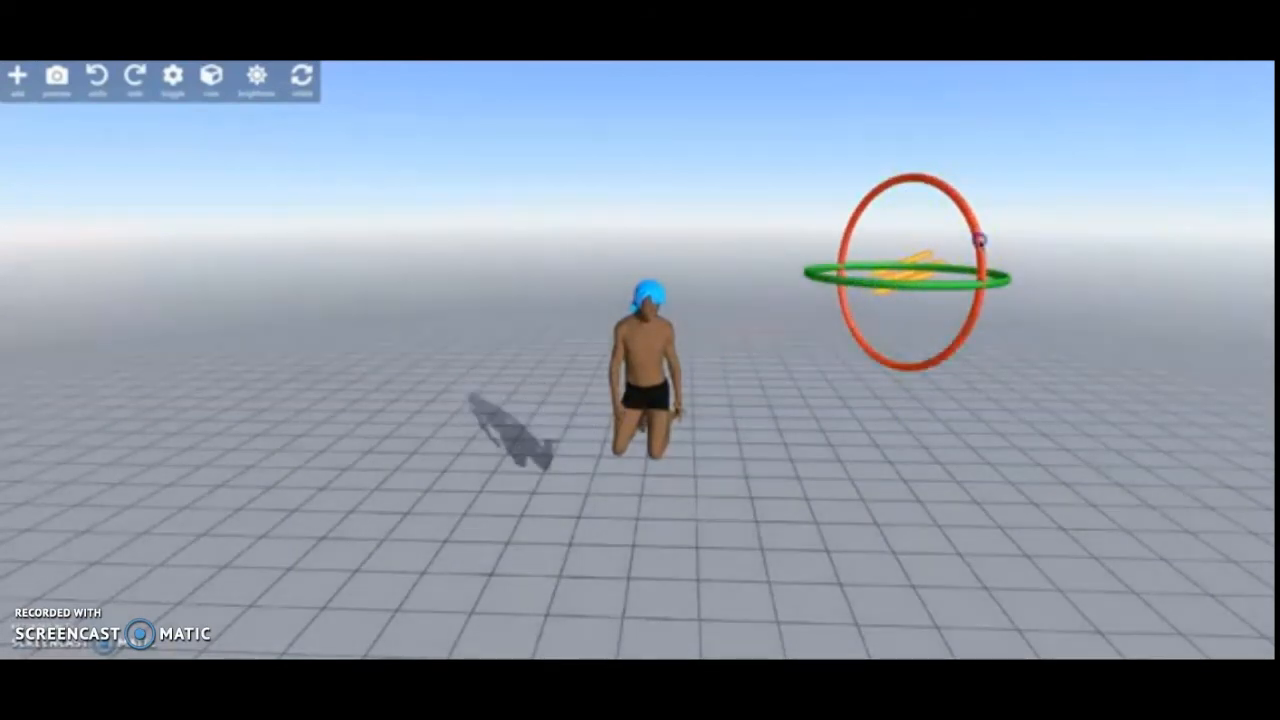
- Reselect the directional light, raise its brightness slightly and lower its GI strength
{"action": "left_click", "coordinate": [746, 432]}
{"action": "left_click", "coordinate": [916, 277]}
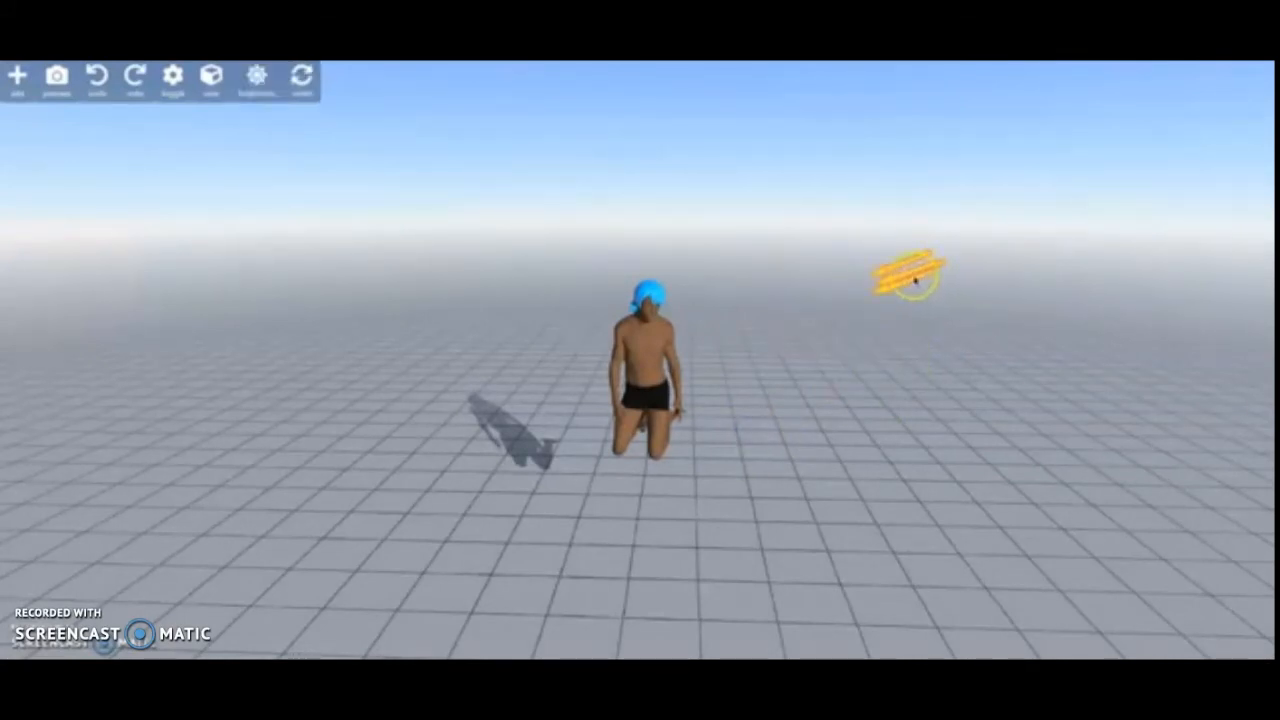
{"action": "left_click", "coordinate": [259, 90]}
{"action": "mouse_move", "coordinate": [93, 143]}
{"action": "left_mouse_down"}
{"action": "mouse_move", "coordinate": [12, 143]}
{"action": "mouse_move", "coordinate": [139, 142]}
{"action": "mouse_move", "coordinate": [77, 155]}
{"action": "mouse_move", "coordinate": [116, 149]}
{"action": "mouse_move", "coordinate": [101, 152]}
{"action": "left_mouse_up"}
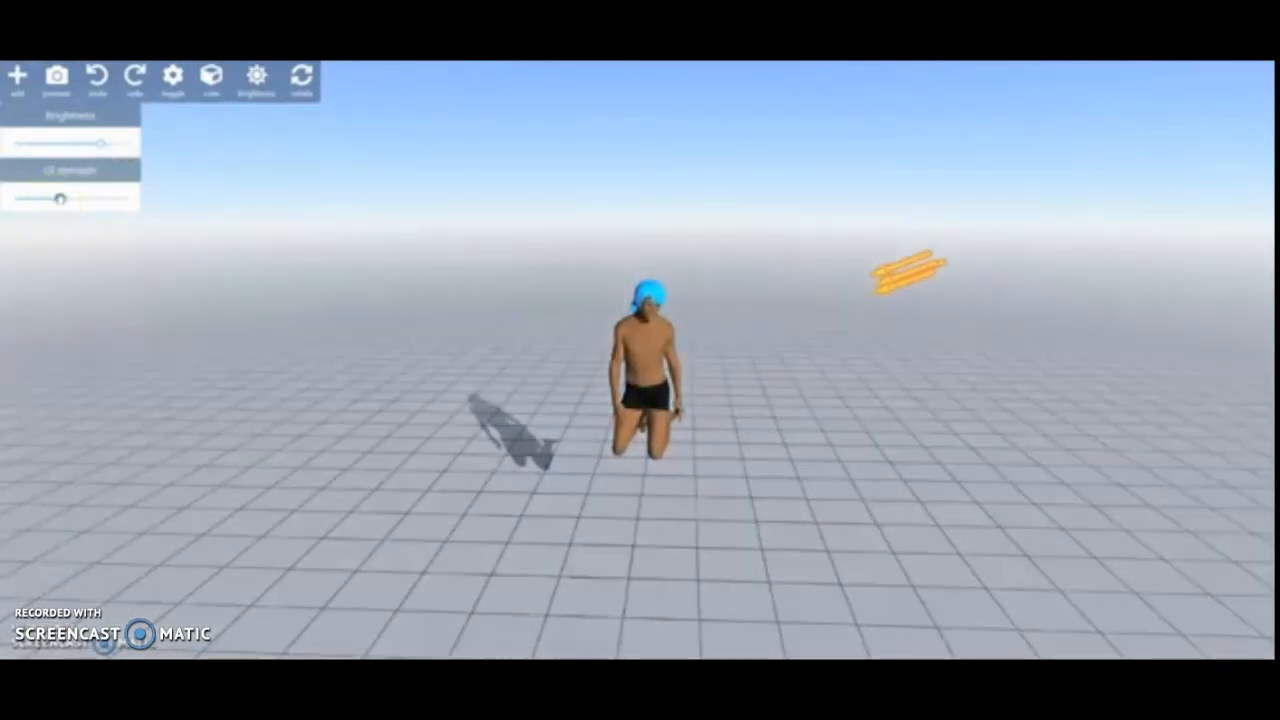
{"action": "mouse_move", "coordinate": [59, 199]}
{"action": "left_mouse_down"}
{"action": "mouse_move", "coordinate": [117, 203]}
{"action": "mouse_move", "coordinate": [14, 200]}
{"action": "mouse_move", "coordinate": [140, 199]}
{"action": "mouse_move", "coordinate": [37, 212]}
{"action": "left_mouse_up"}
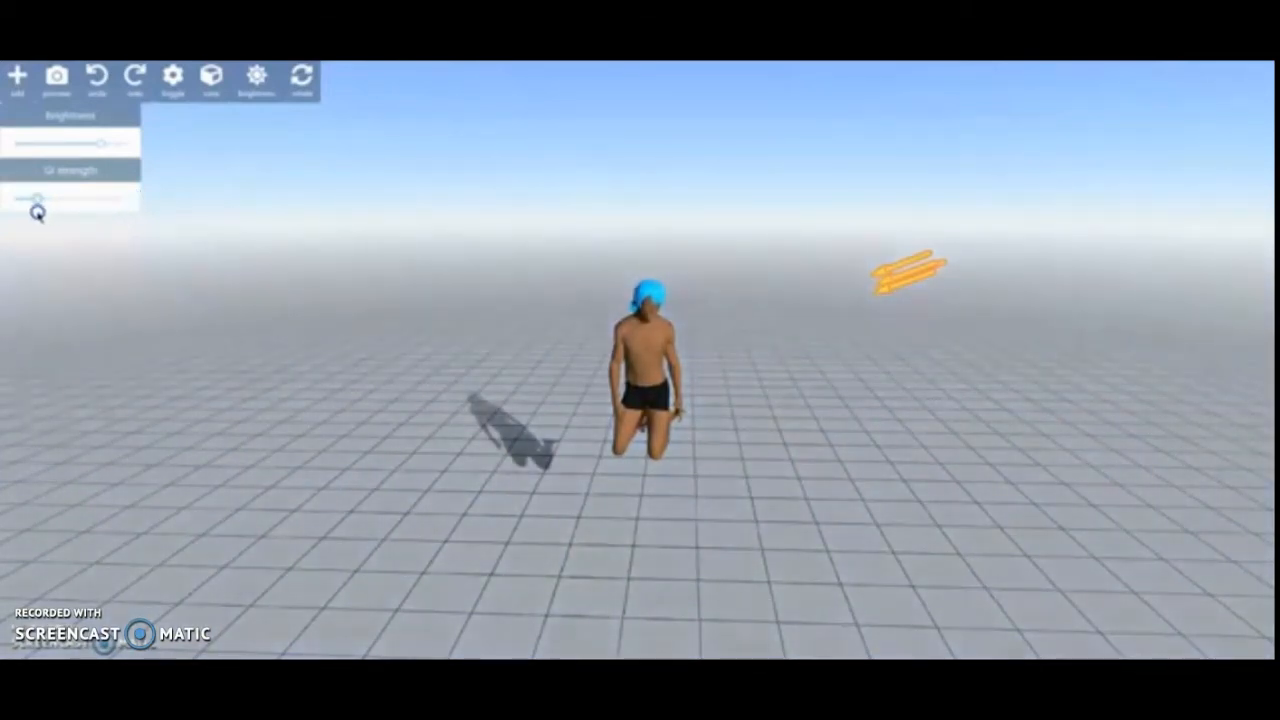
- Deselect the light, select the kneeling figure and show the scene in preview mode
{"action": "left_click", "coordinate": [780, 292]}
{"action": "left_click", "coordinate": [650, 346]}
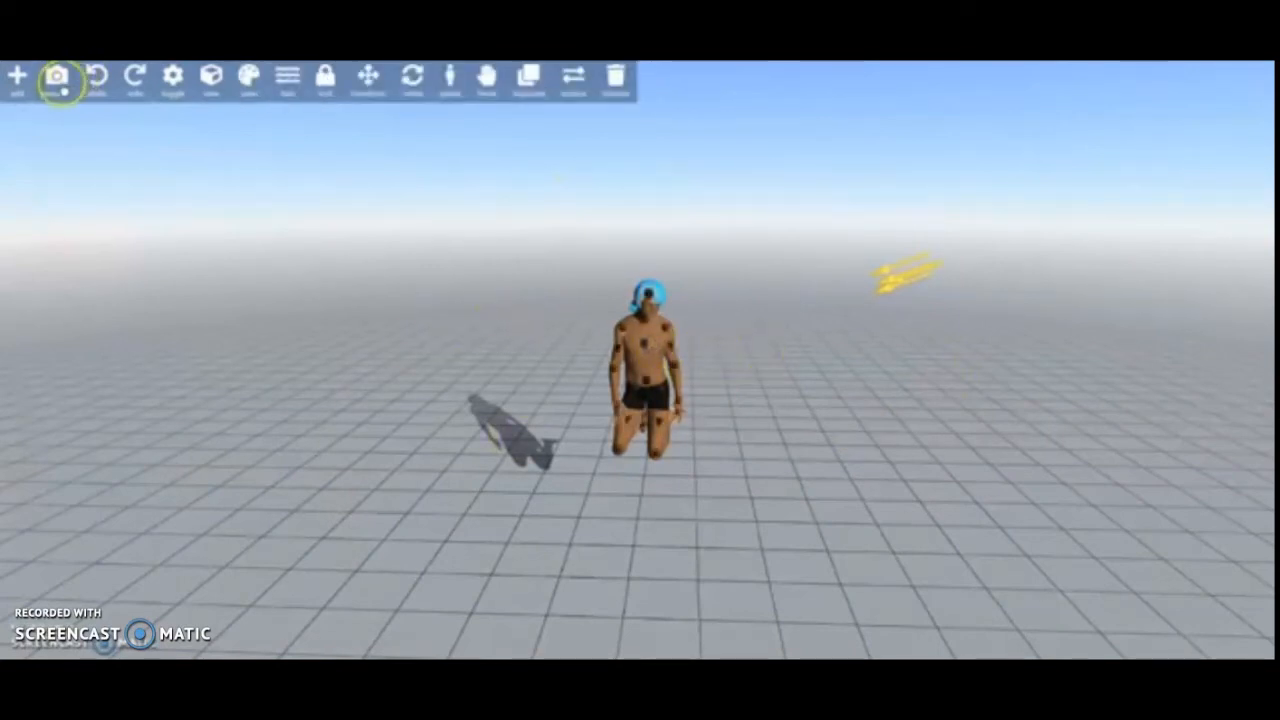
{"action": "left_click", "coordinate": [56, 76]}
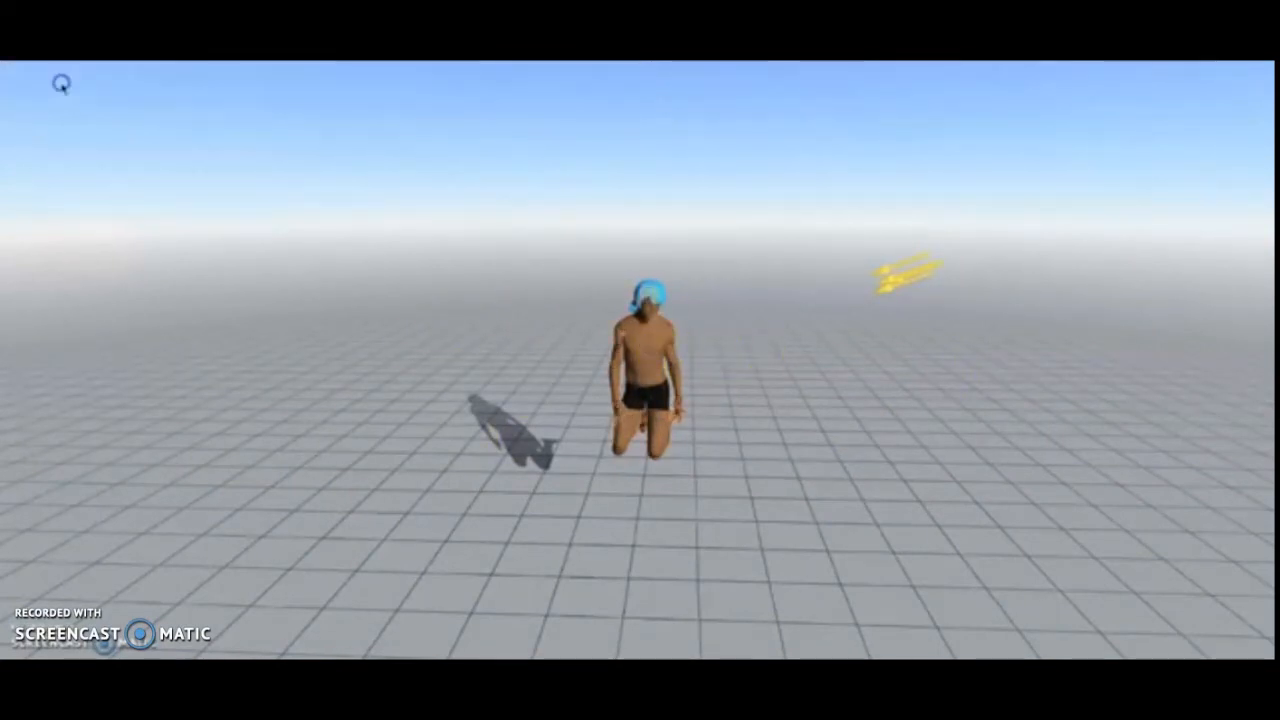
- Leave preview mode with a joint of the kneeling figure selected, and turn the ground guidelines off and back on
{"action": "left_click_drag", "start_coordinate": [977, 449], "coordinate": [734, 389]}
{"action": "left_click", "coordinate": [663, 331]}
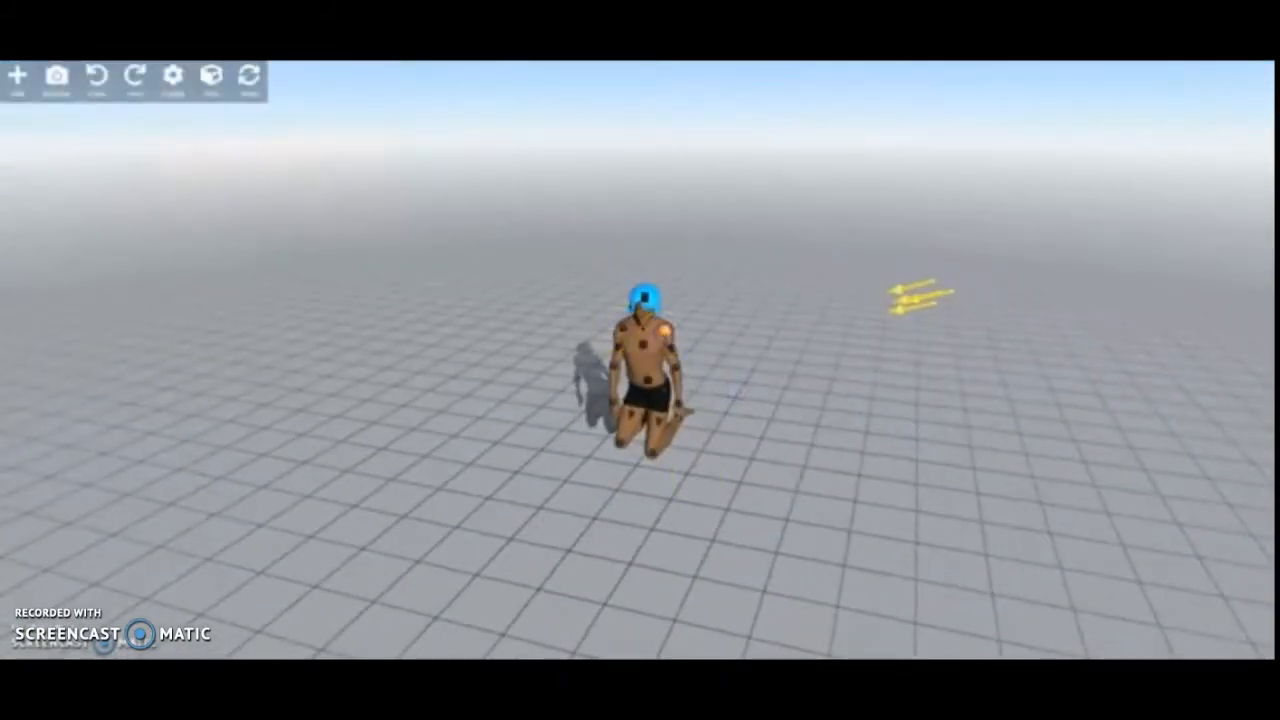
{"action": "left_click", "coordinate": [171, 88]}
{"action": "left_click", "coordinate": [205, 121]}
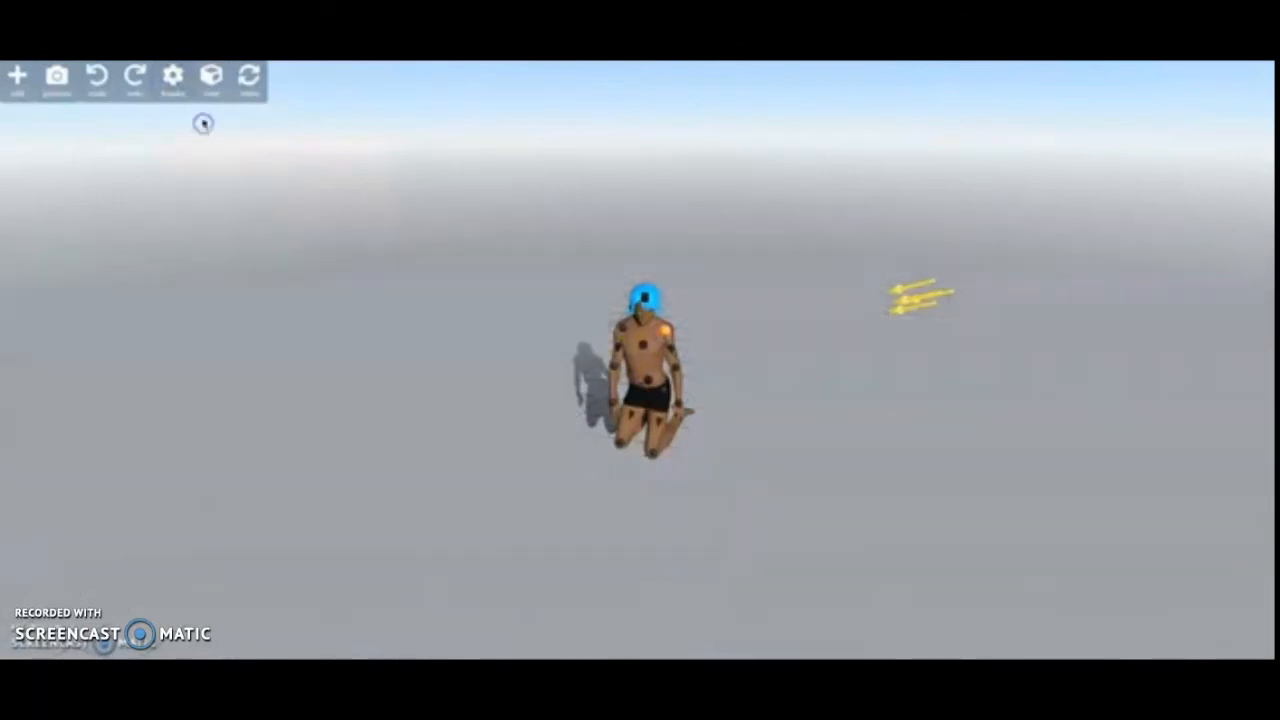
{"action": "left_click", "coordinate": [172, 80]}
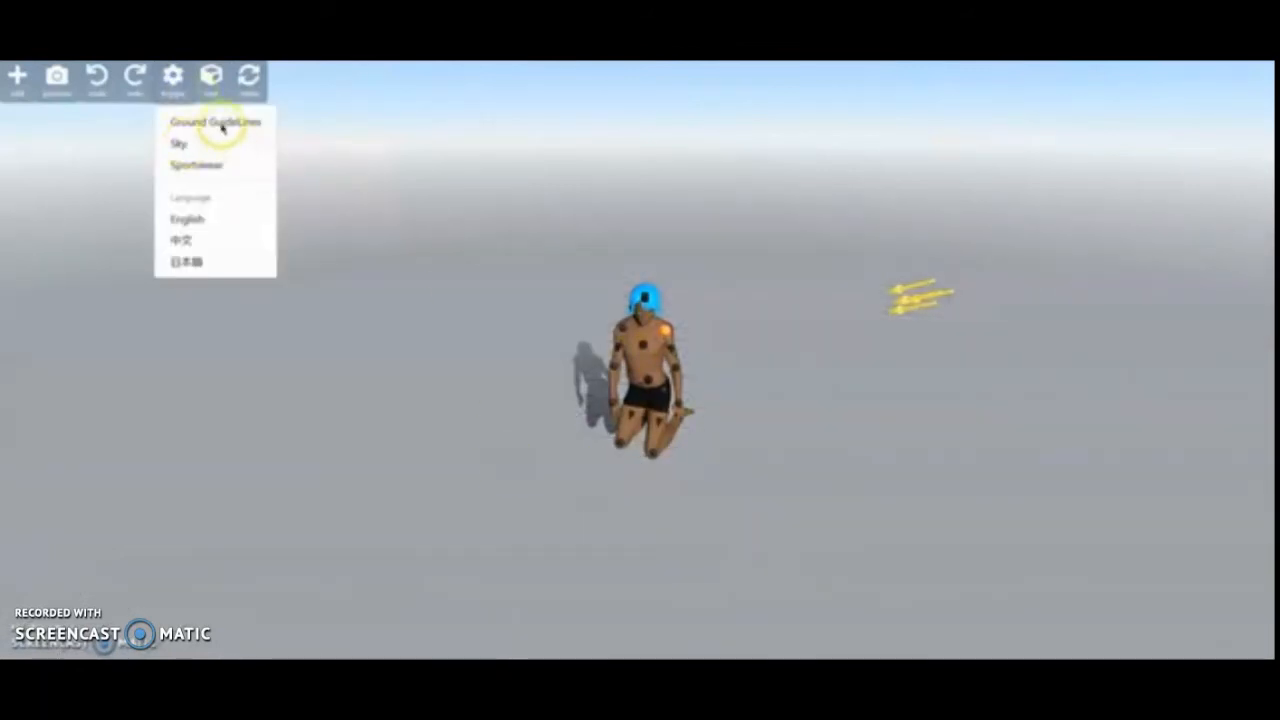
{"action": "left_click", "coordinate": [220, 122]}
- Turn the scene's sky off and back on
{"action": "left_click", "coordinate": [172, 78]}
{"action": "left_click", "coordinate": [196, 145]}
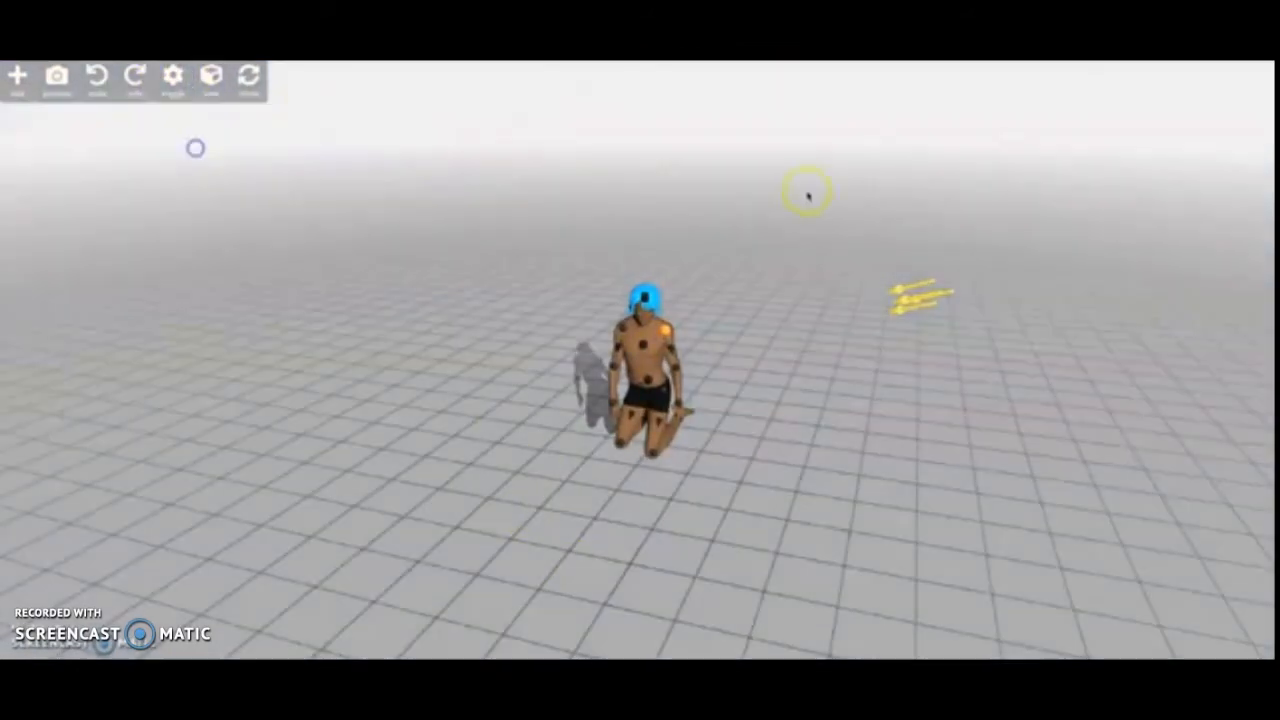
{"action": "left_click", "coordinate": [172, 80]}
{"action": "left_click", "coordinate": [173, 146]}
- Turn the figure's sportswear off and back on
{"action": "left_click", "coordinate": [172, 80]}
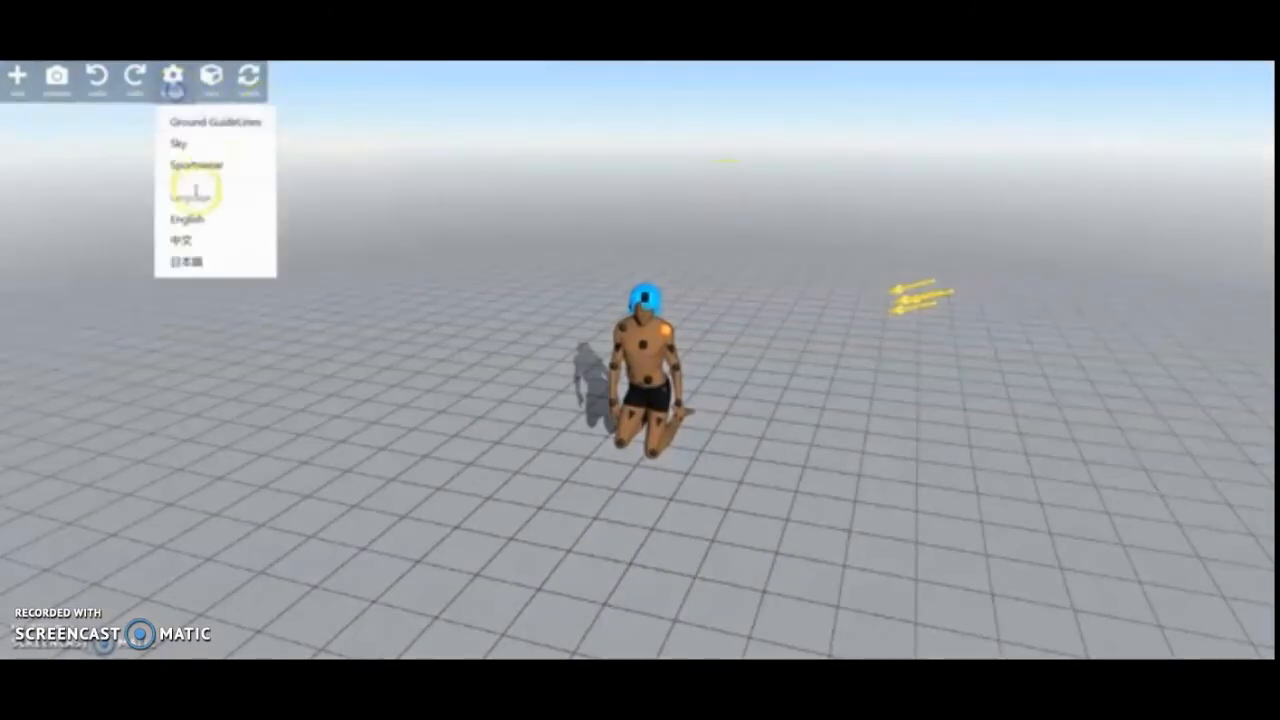
{"action": "left_click", "coordinate": [198, 166]}
{"action": "left_click", "coordinate": [172, 80]}
{"action": "left_click", "coordinate": [196, 166]}
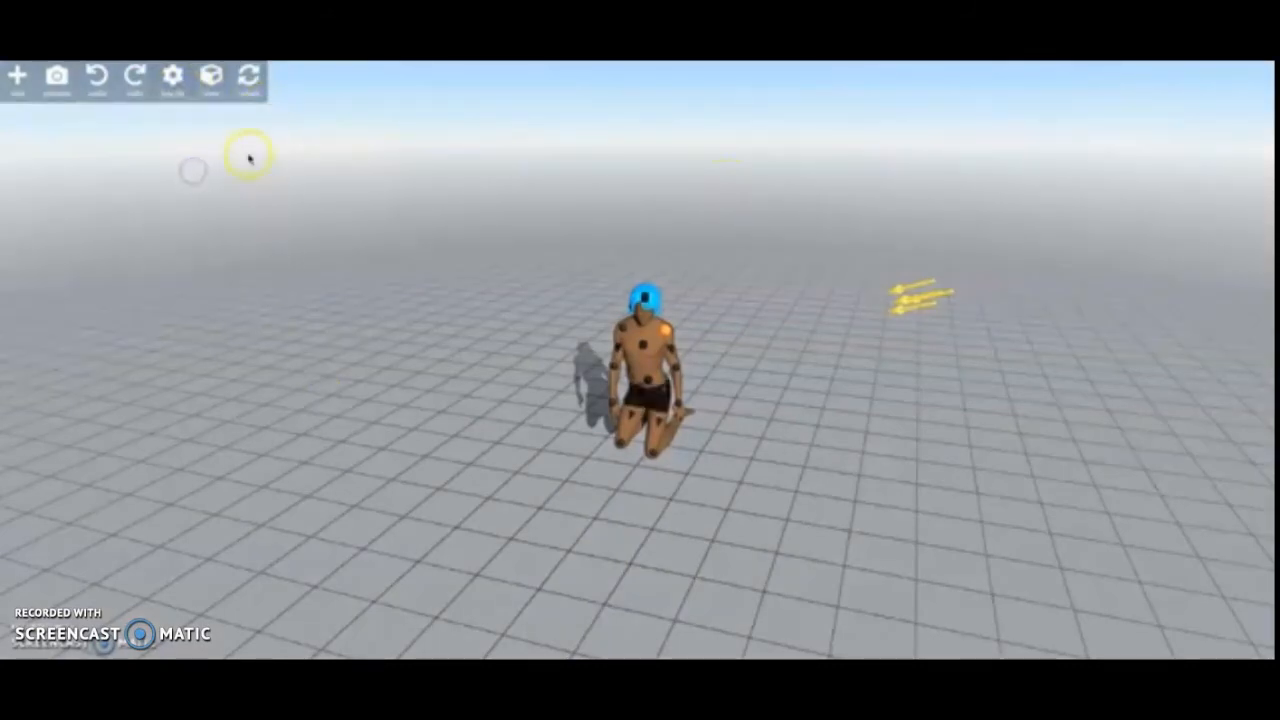
- Switch the interface language to Japanese (日本語) and show the scene in preview mode
{"action": "left_click", "coordinate": [172, 80]}
{"action": "left_click", "coordinate": [228, 264]}
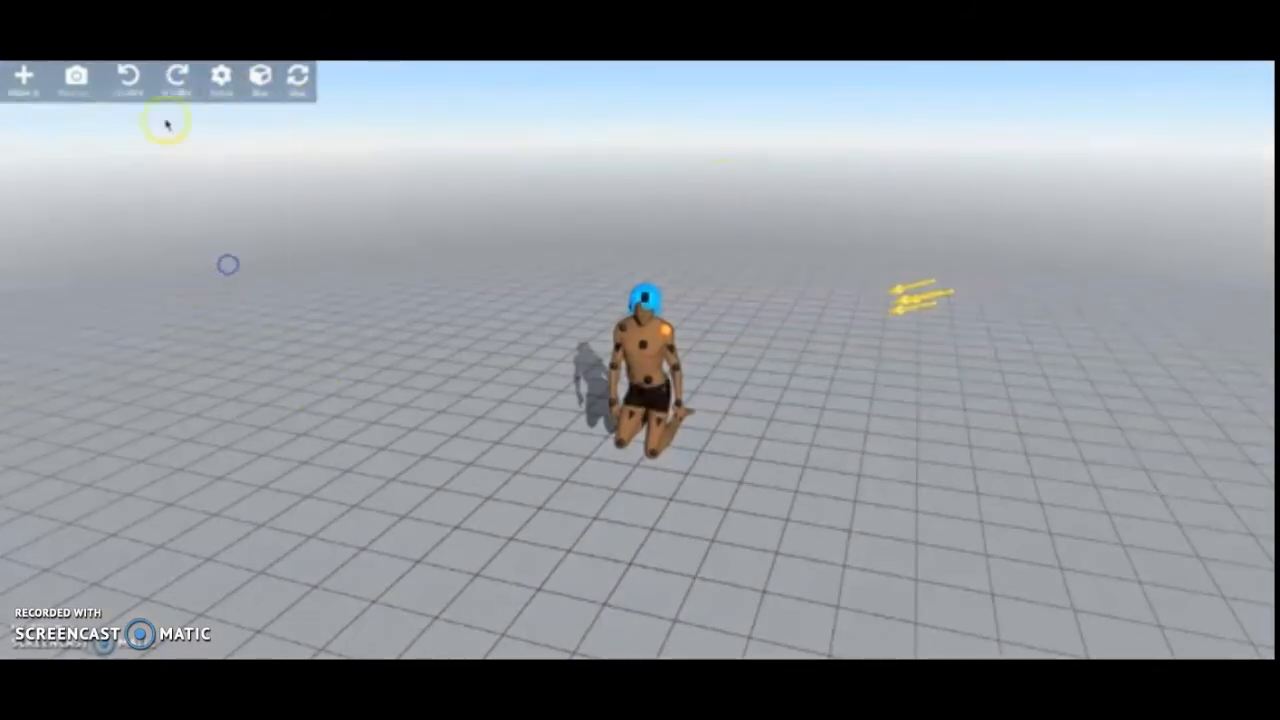
{"action": "left_click", "coordinate": [53, 87]}
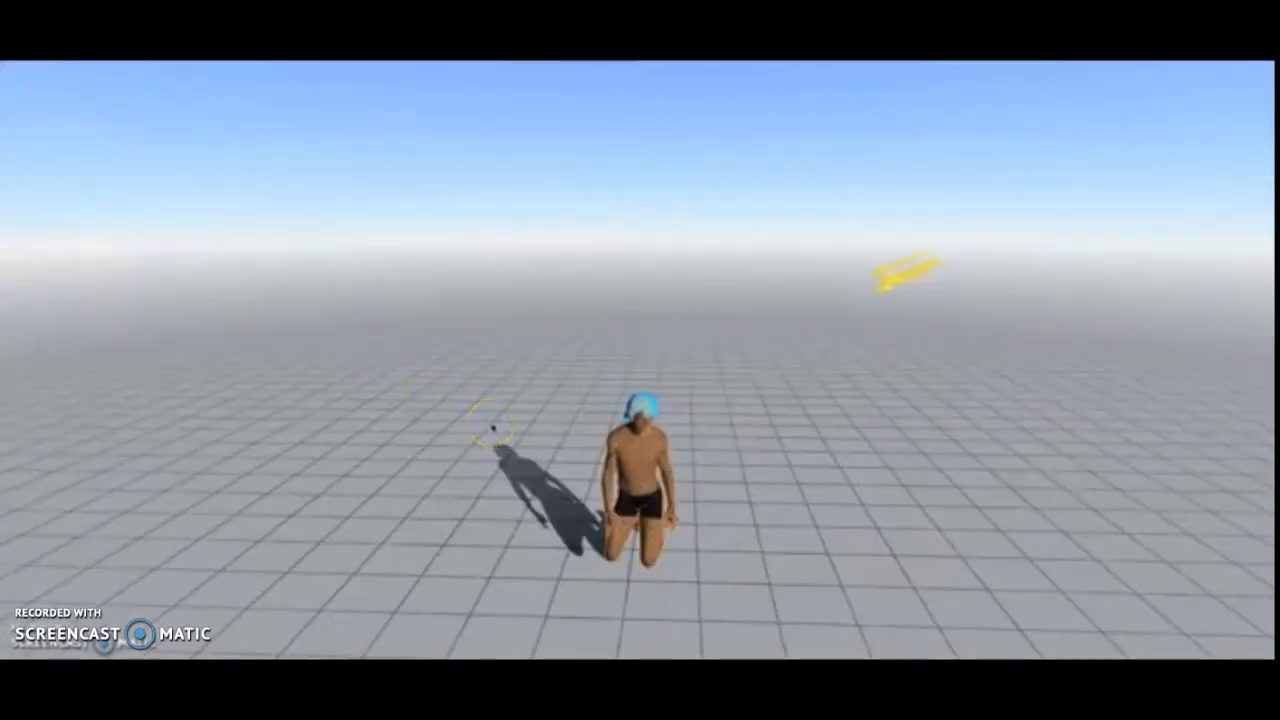
{"action": "left_click", "coordinate": [515, 436]}
{"action": "left_click", "coordinate": [48, 92]}
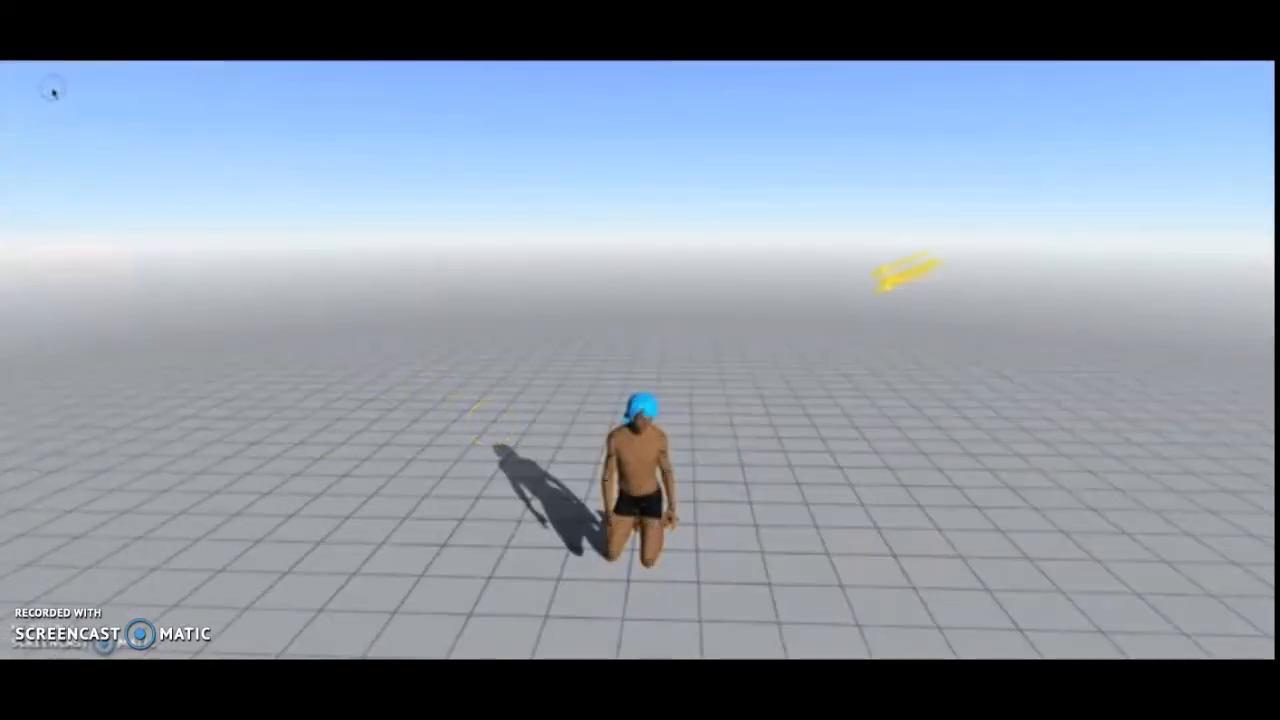
- Leave preview mode with the figure's chest selected and apply the Center view
{"action": "left_click", "coordinate": [628, 482]}
{"action": "right_click_drag", "start_coordinate": [741, 620], "coordinate": [786, 451]}
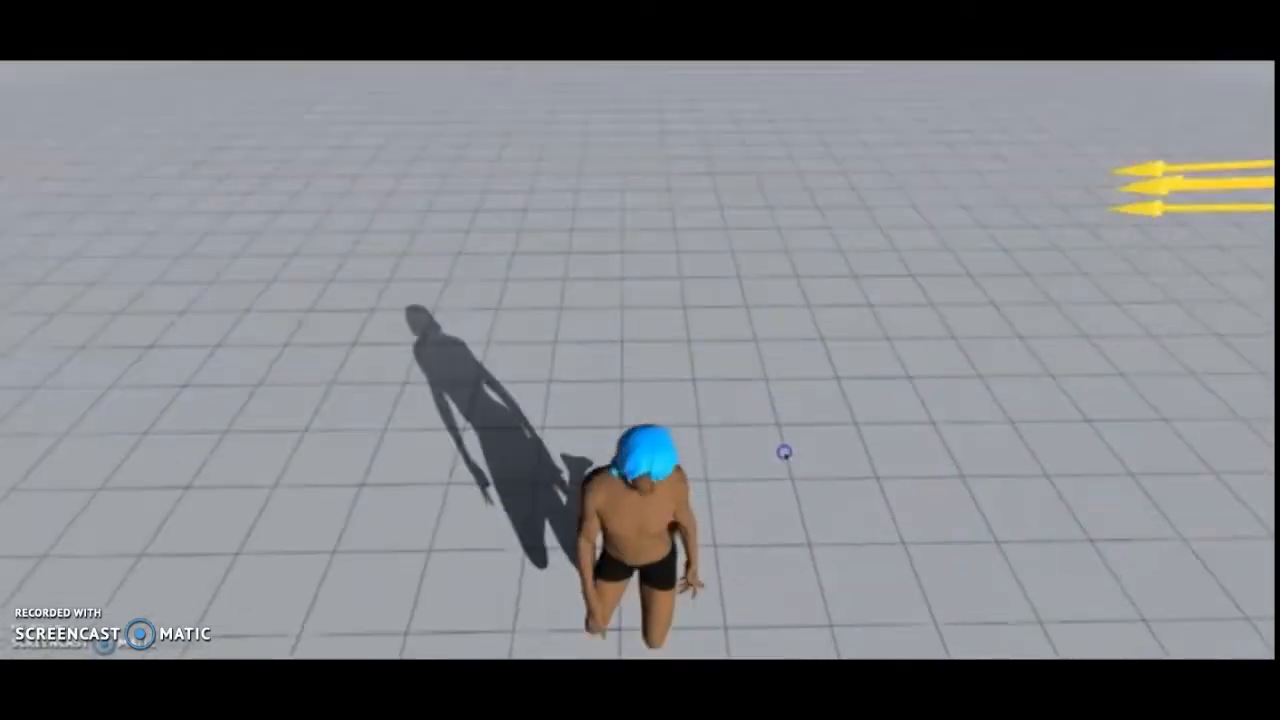
{"action": "left_click", "coordinate": [211, 76]}
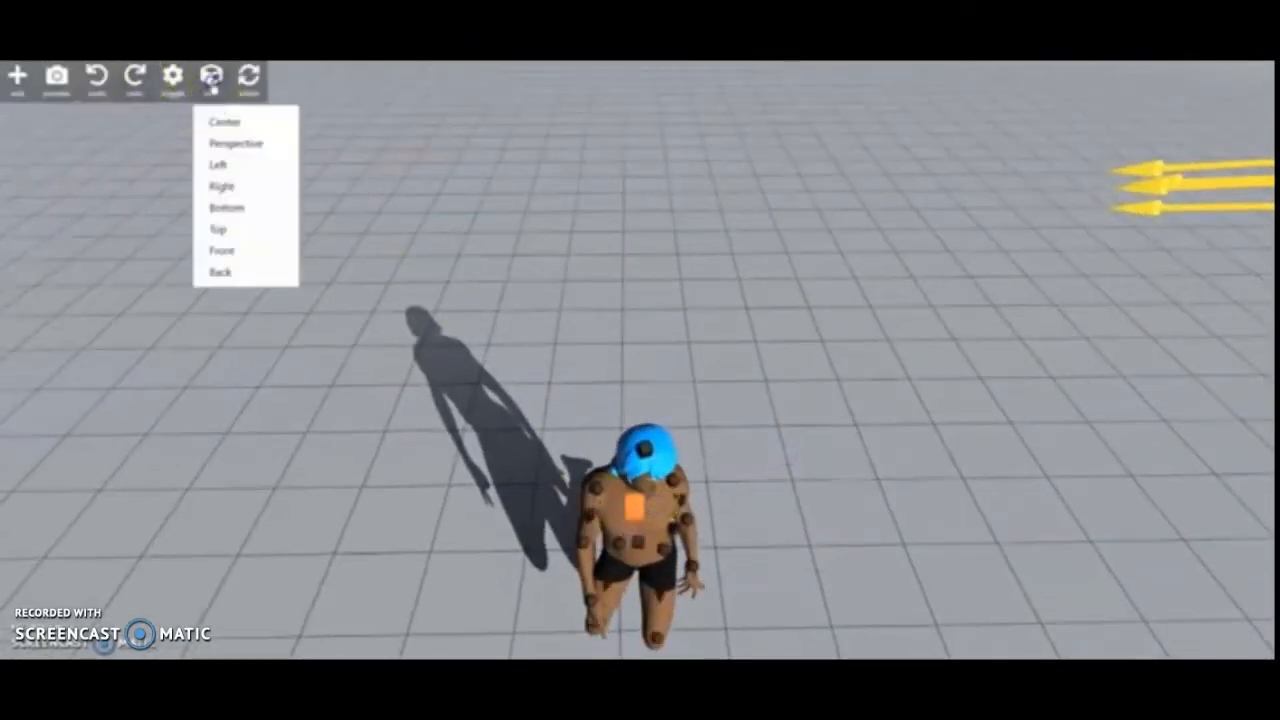
{"action": "left_click", "coordinate": [223, 117]}
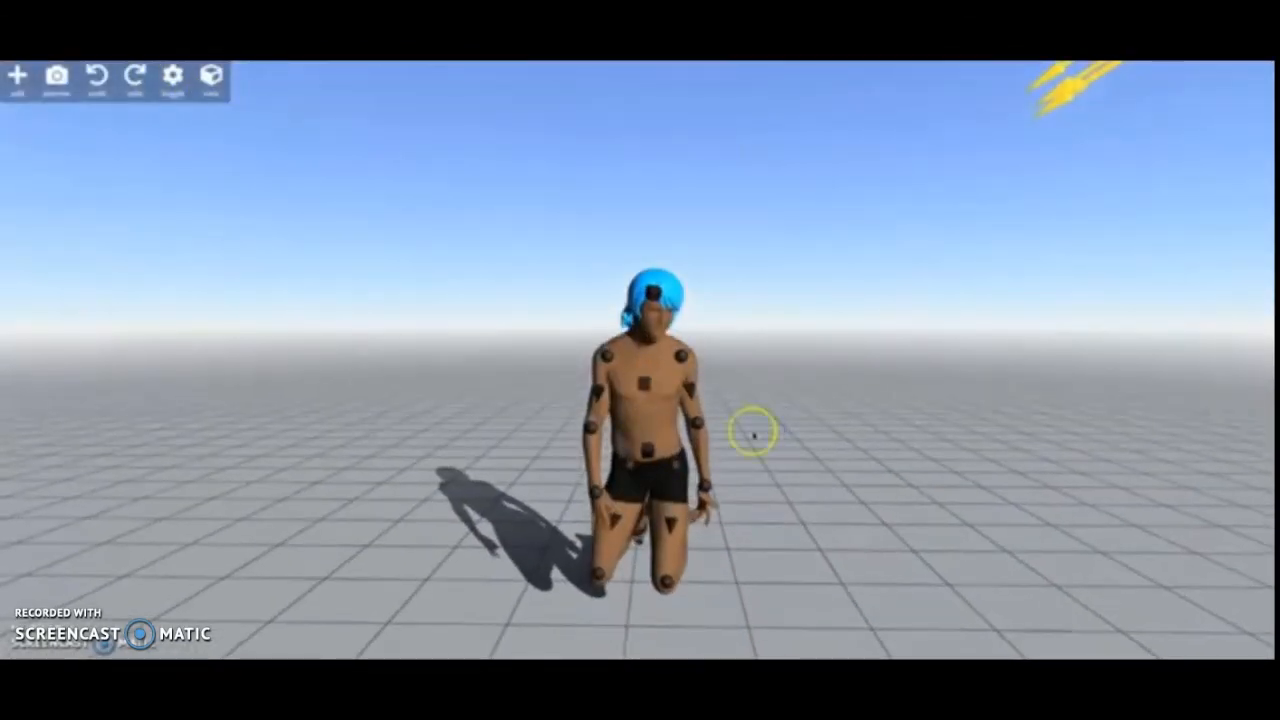
- Show the figure in preview mode, switch to FireAlpaca and paste the captured screenshot onto the blank canvas
{"action": "left_click", "coordinate": [60, 84]}
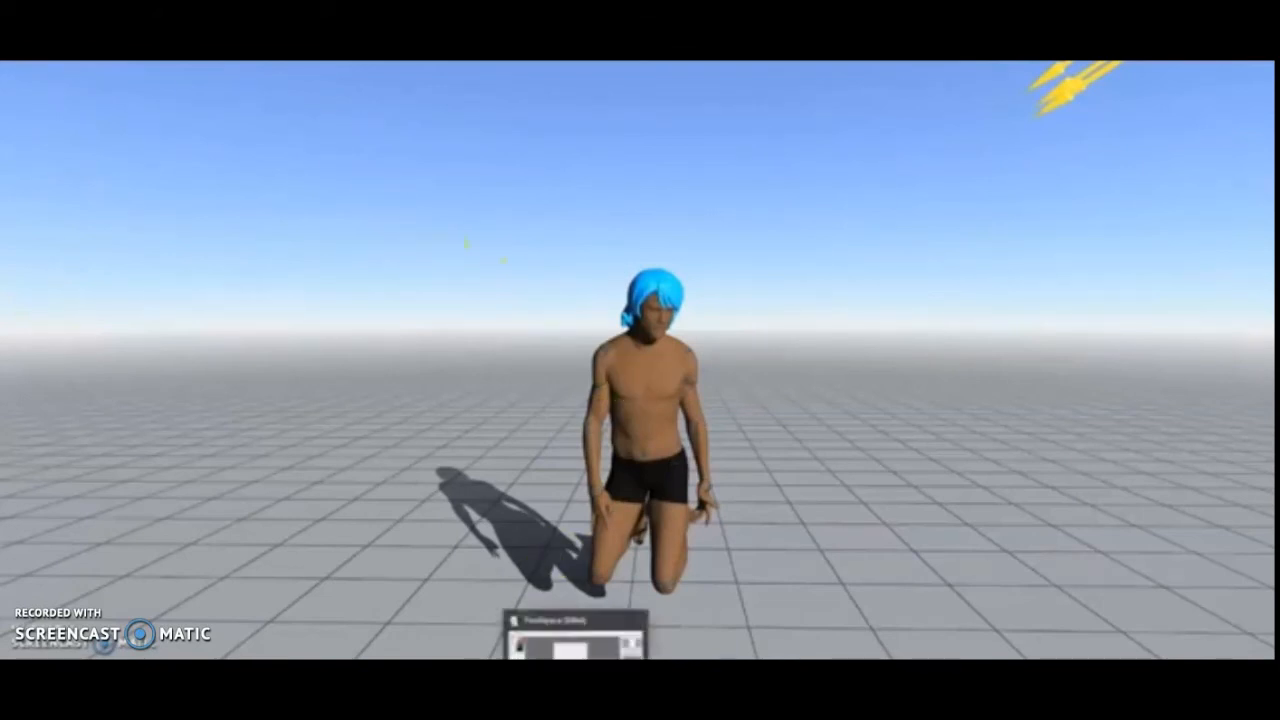
{"action": "left_click", "coordinate": [577, 690]}
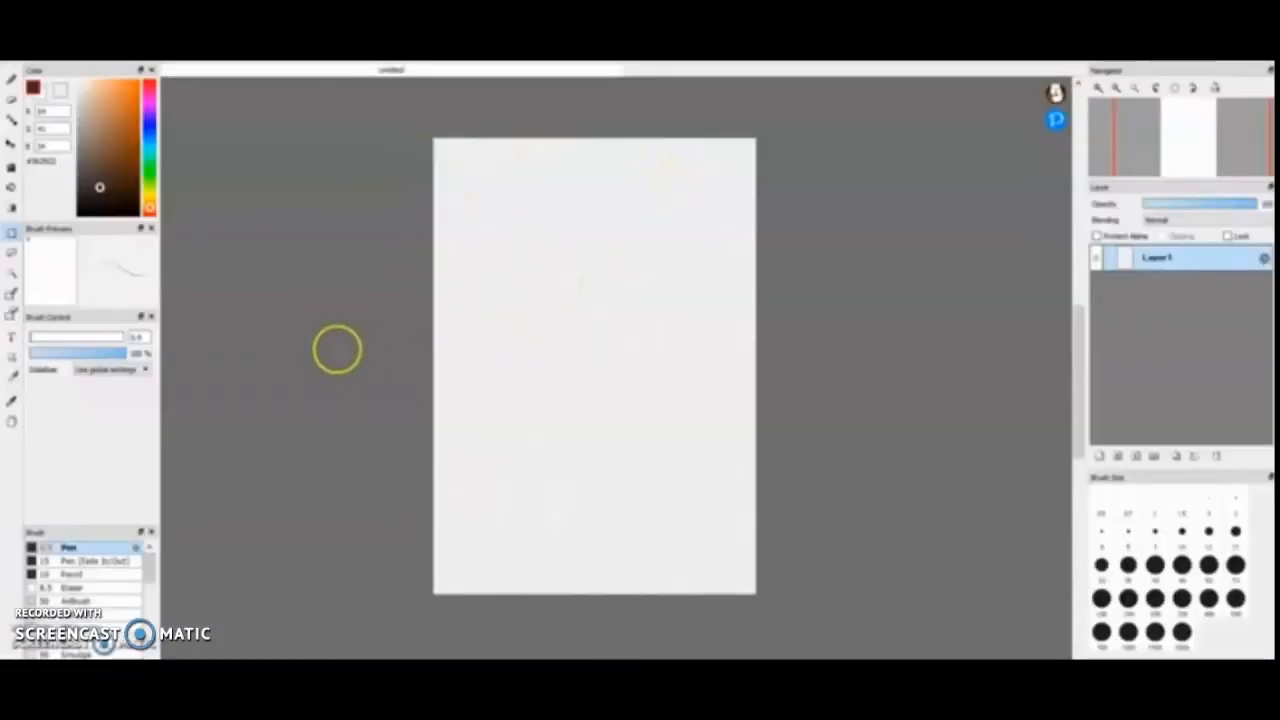
{"action": "key", "text": "ctrl+v"}
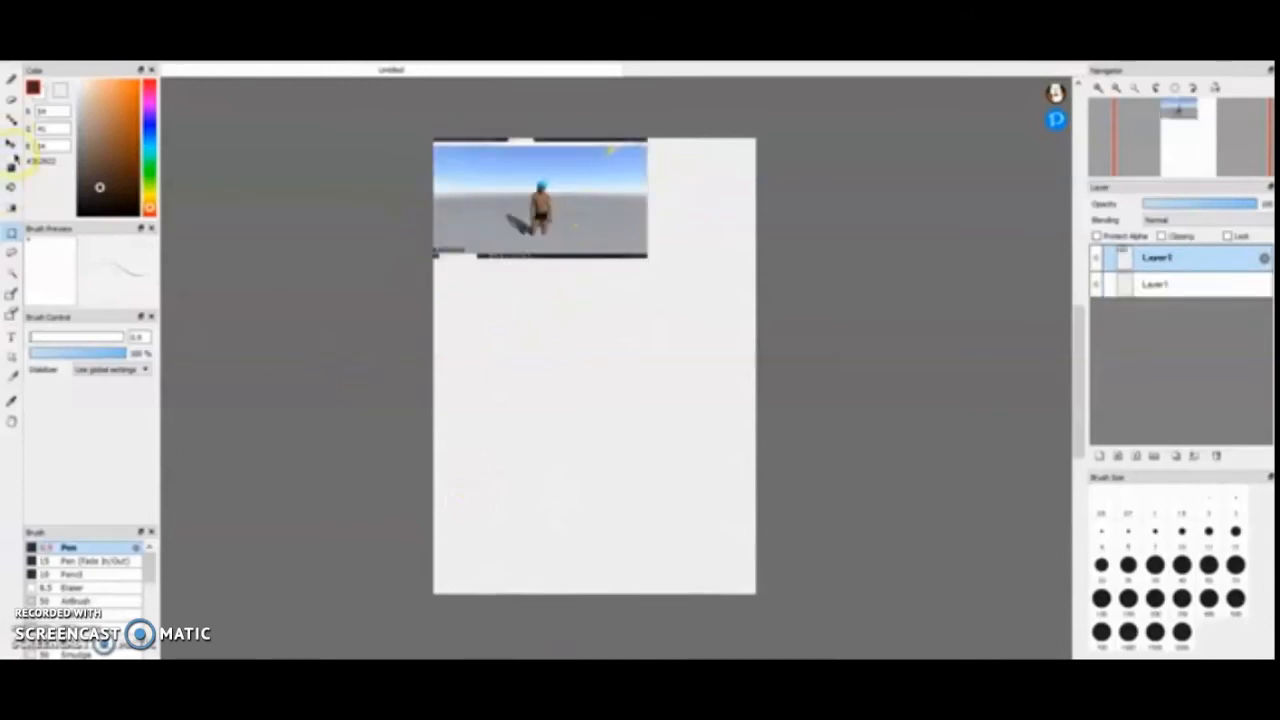
- Transform the pasted screenshot, enlarging it to fill the canvas with the kneeling figure horizontally centered, and apply the transform
{"action": "left_click", "coordinate": [12, 146]}
{"action": "left_click_drag", "start_coordinate": [603, 201], "coordinate": [600, 254]}
{"action": "key", "text": "ctrl+t"}
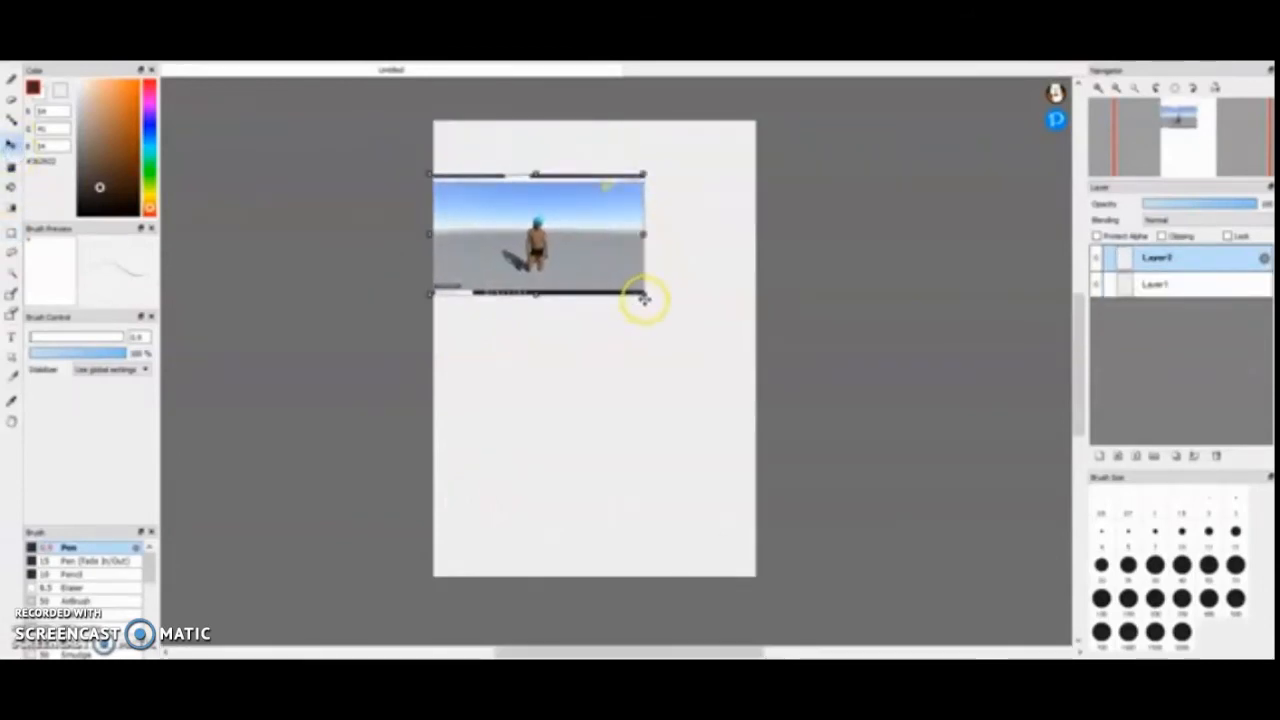
{"action": "left_click_drag", "start_coordinate": [644, 298], "coordinate": [1031, 607]}
{"action": "left_click_drag", "start_coordinate": [656, 433], "coordinate": [699, 418]}
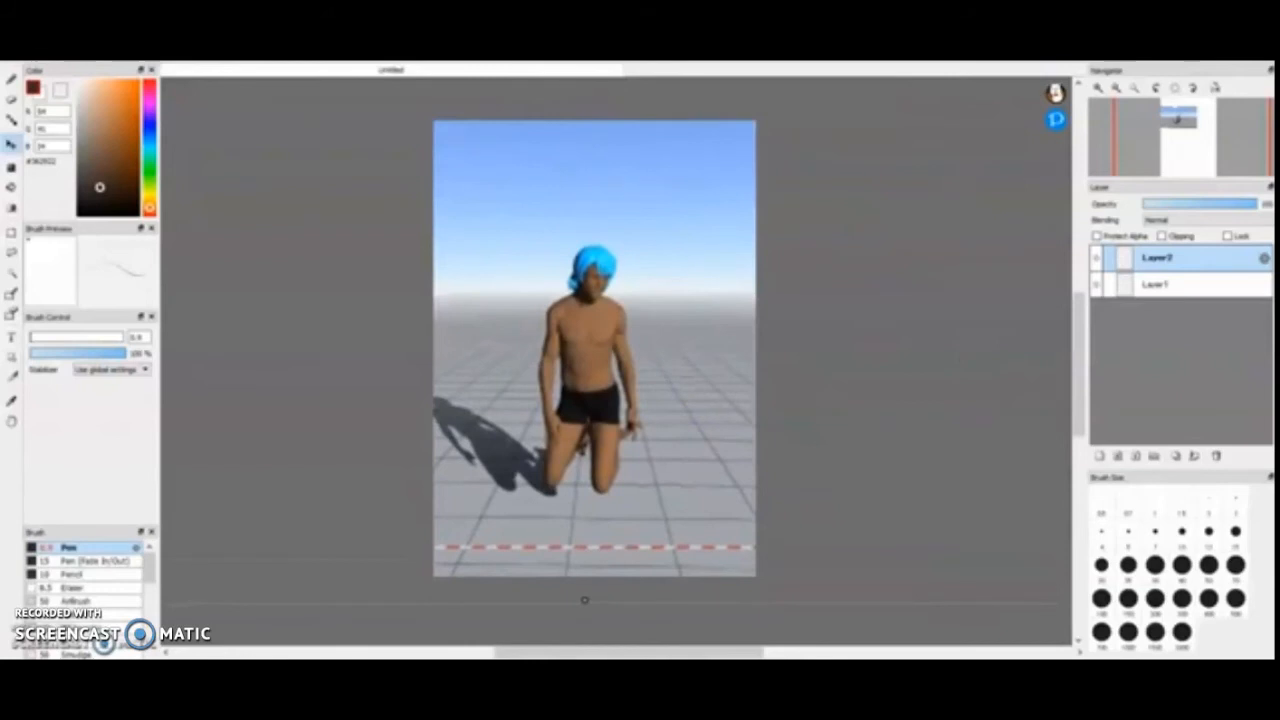
{"action": "key", "text": "Return"}
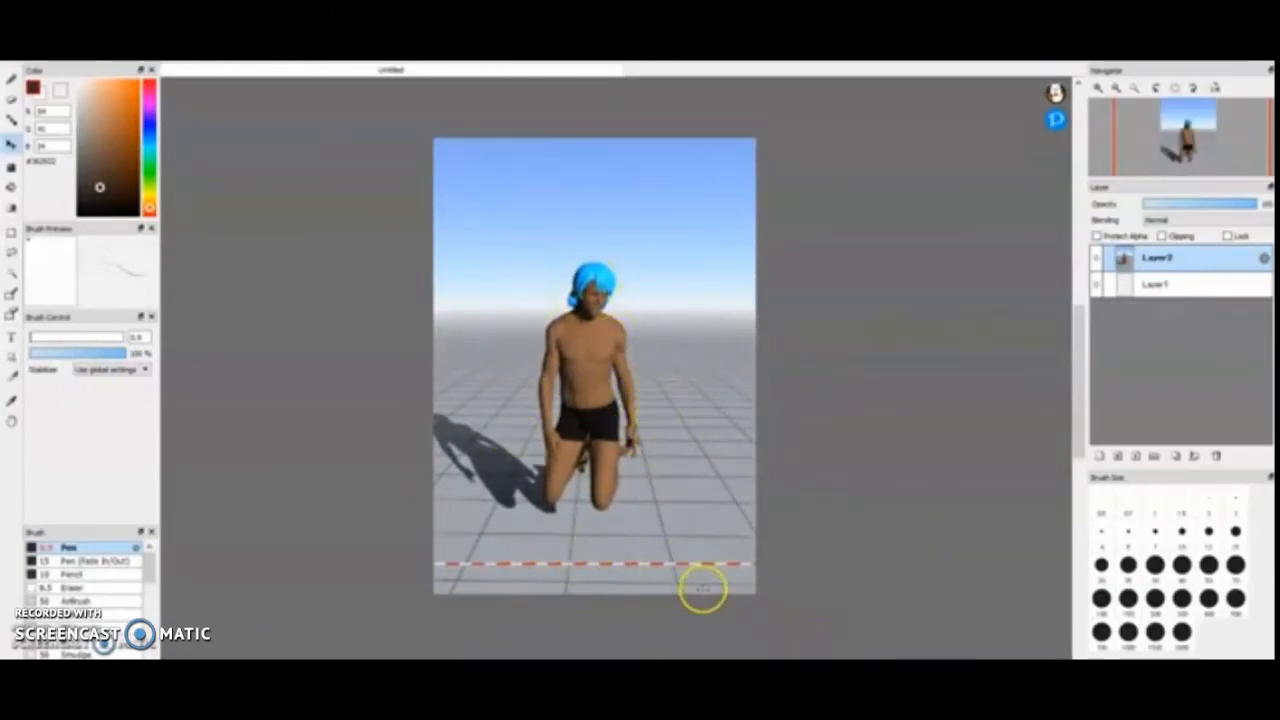
- Lock Layer2, place it beneath Layer1 and make Layer1 the active layer
{"action": "scroll", "coordinate": [711, 418], "scroll_direction": "up", "scroll_amount": 1}
{"action": "scroll", "coordinate": [650, 372], "scroll_direction": "down", "scroll_amount": 1}
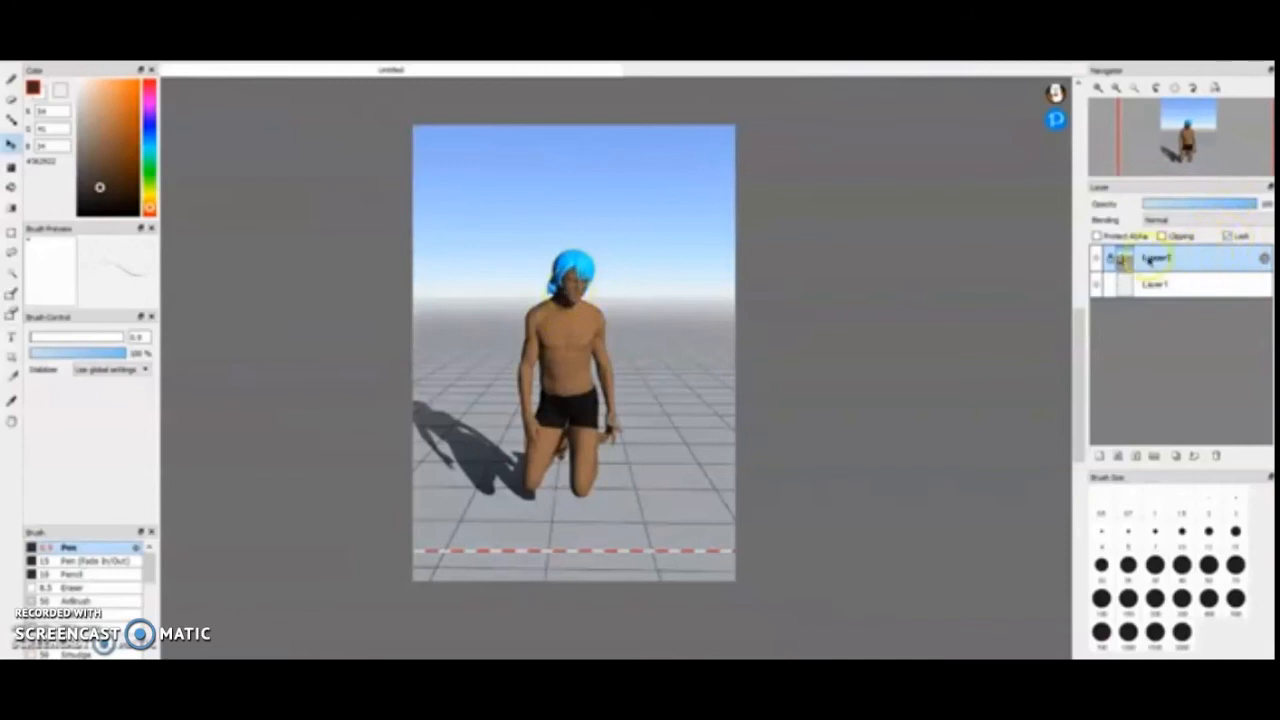
{"action": "left_click_drag", "start_coordinate": [1150, 260], "coordinate": [1150, 288]}
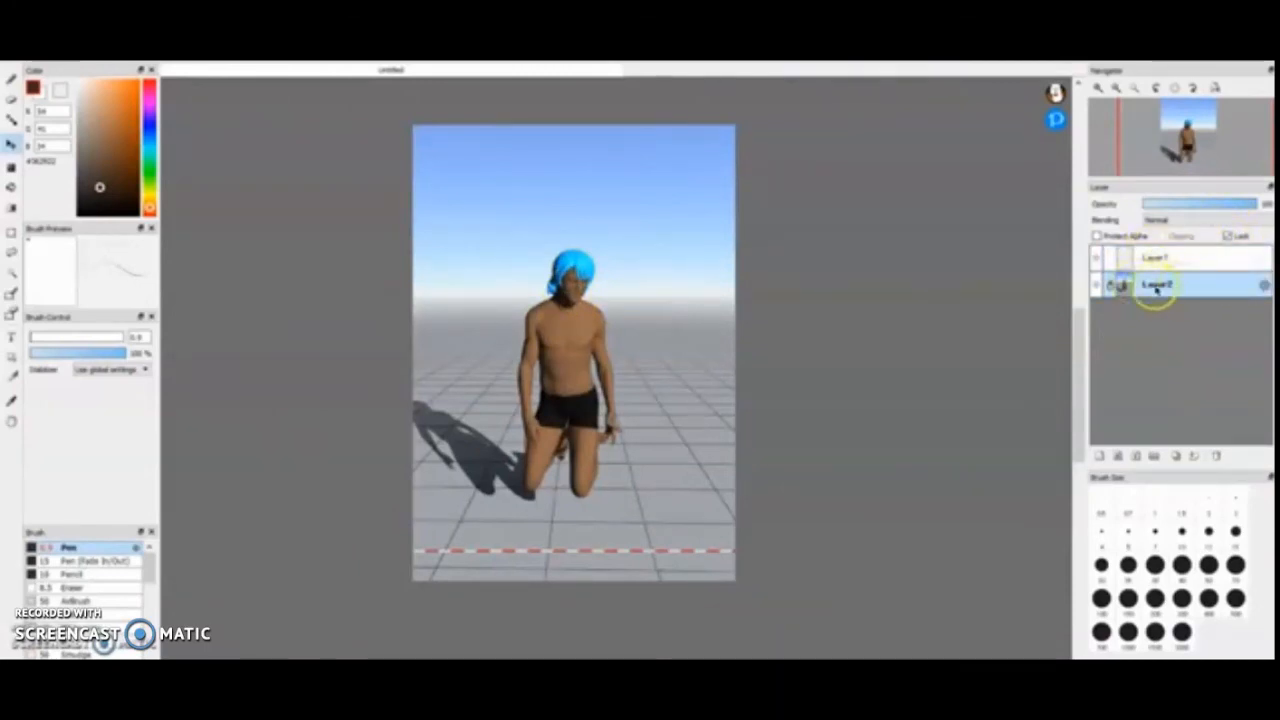
{"action": "left_click", "coordinate": [1160, 258]}
- Sample the blue from the figure's hair and trace the hair's outline on Layer1 with the Pen
{"action": "scroll", "coordinate": [560, 277], "scroll_direction": "up", "scroll_amount": 3}
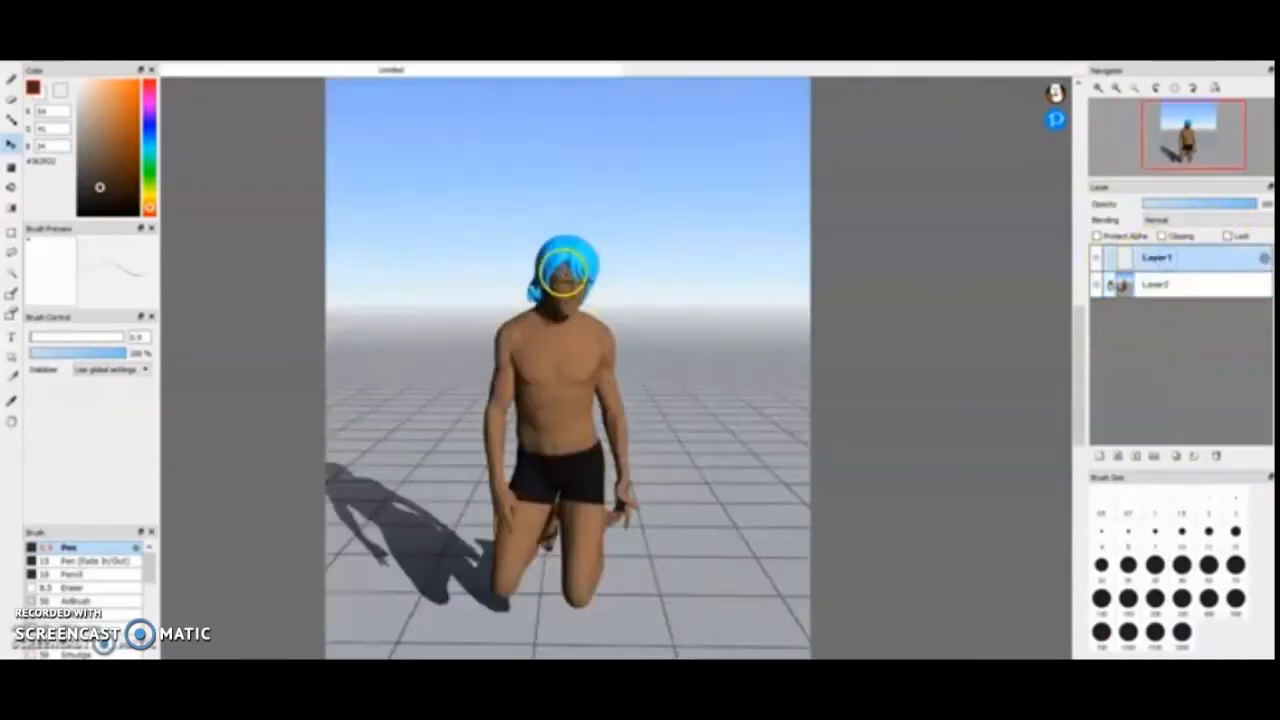
{"action": "left_click", "coordinate": [12, 78]}
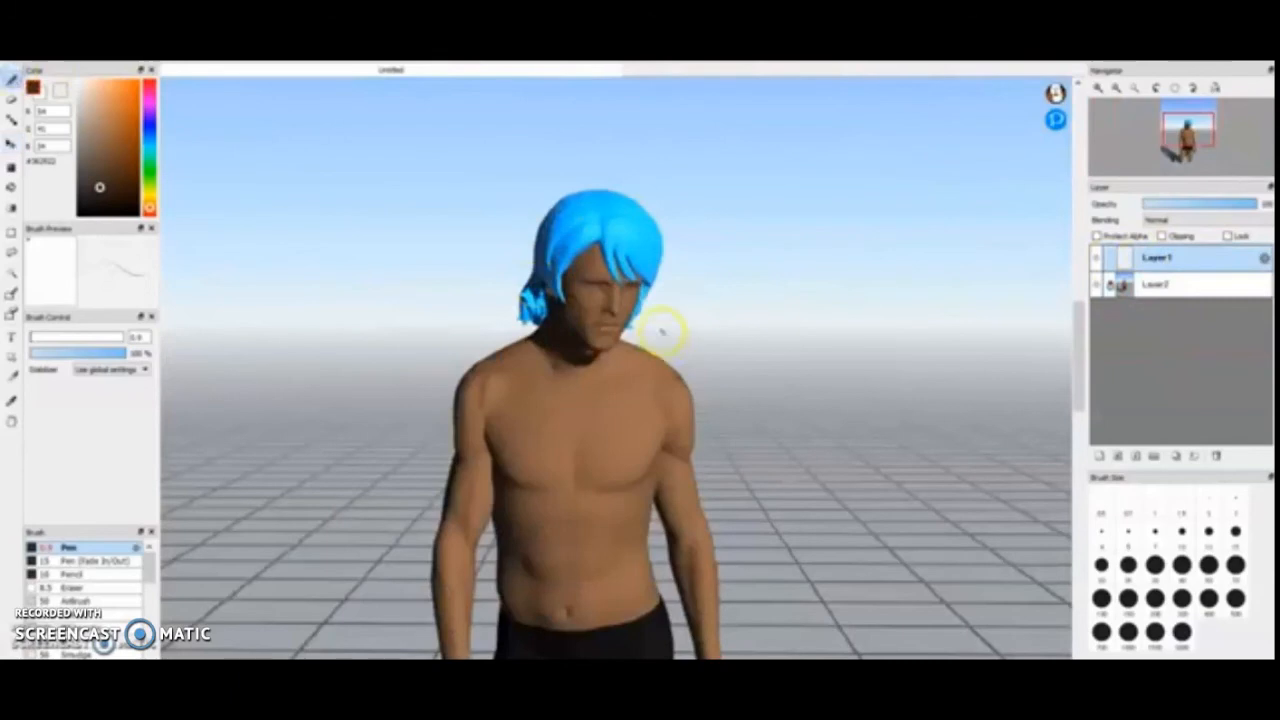
{"action": "scroll", "coordinate": [650, 332], "scroll_direction": "up", "scroll_amount": 1}
{"action": "right_click", "coordinate": [547, 195]}
{"action": "scroll", "coordinate": [596, 230], "scroll_direction": "up", "scroll_amount": 7}
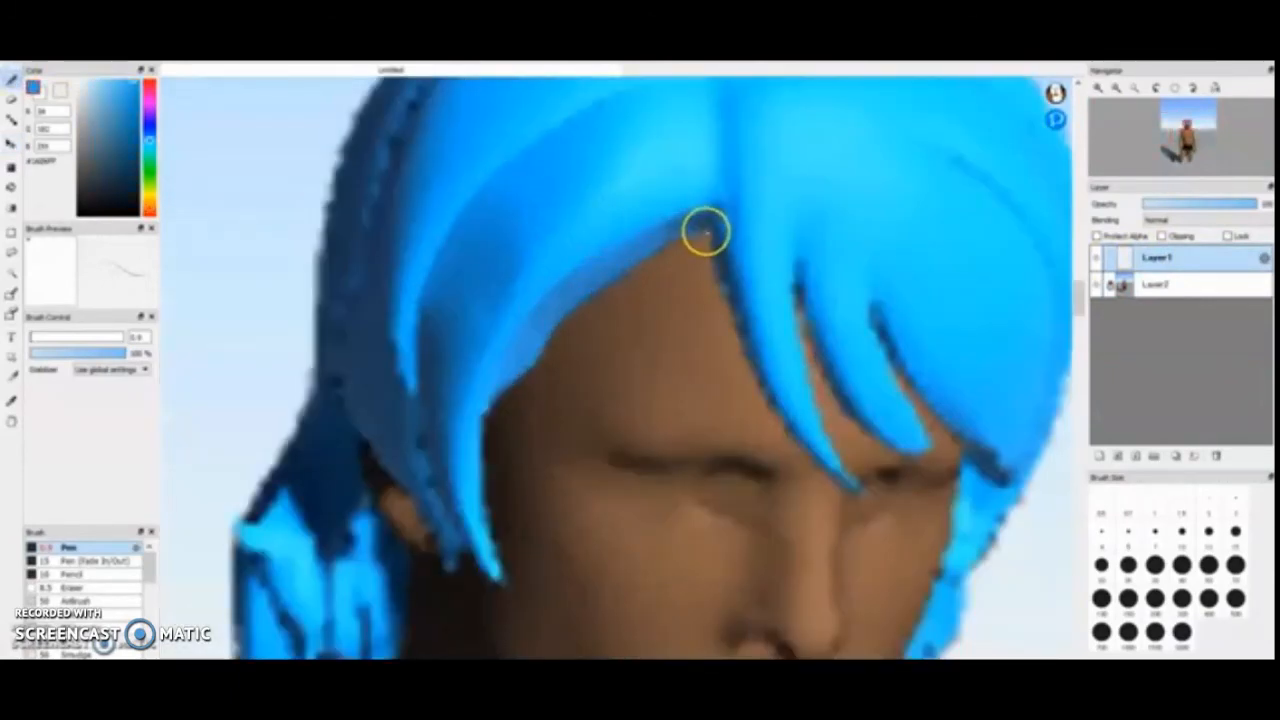
{"action": "left_click_drag", "start_coordinate": [706, 232], "coordinate": [682, 237]}
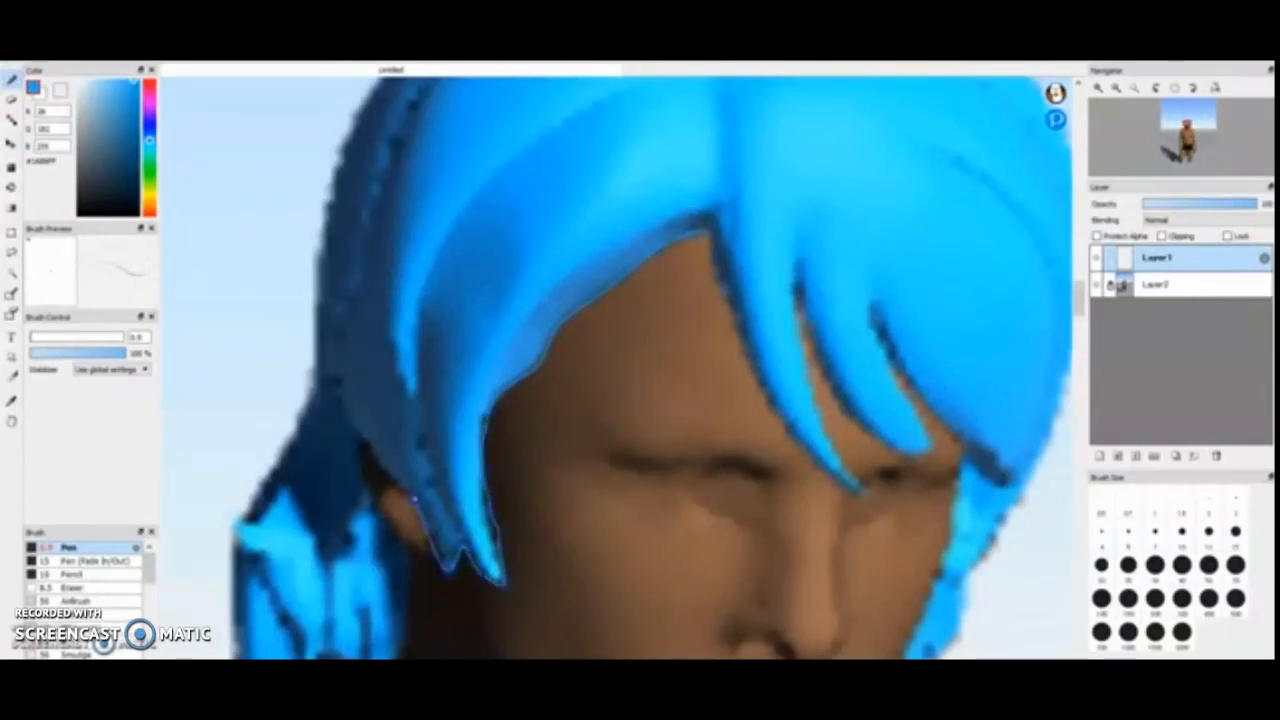
- Lower Layer2's opacity to nearly zero to check the traced hair outline, and restore it to full opacity
{"action": "scroll", "coordinate": [400, 590], "scroll_direction": "down", "scroll_amount": 8}
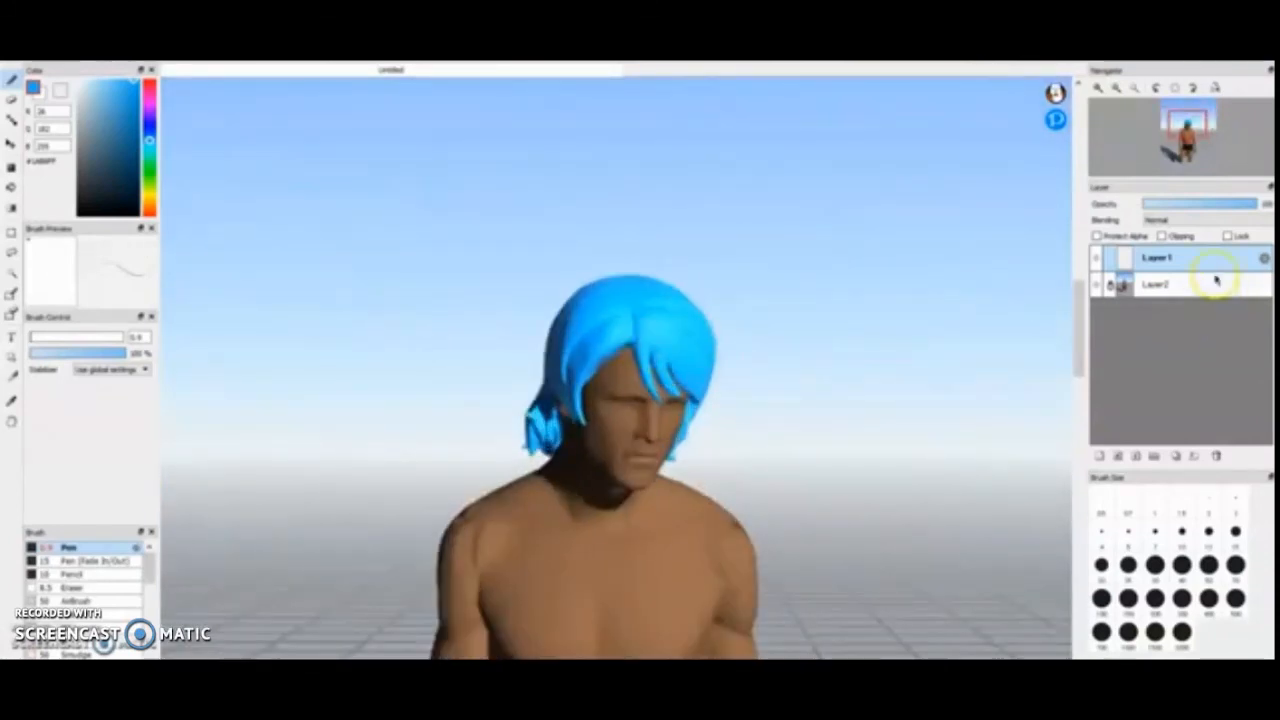
{"action": "left_click", "coordinate": [1165, 284]}
{"action": "left_click", "coordinate": [1137, 201]}
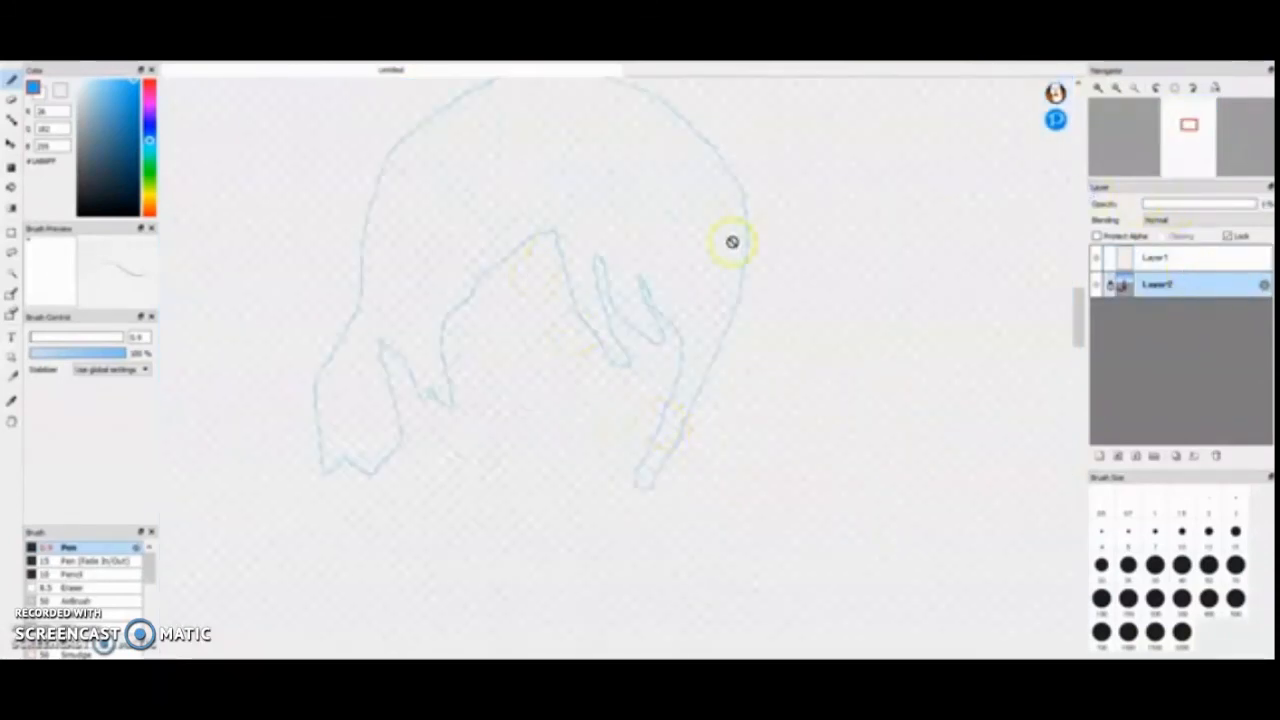
{"action": "left_click", "coordinate": [1212, 259]}
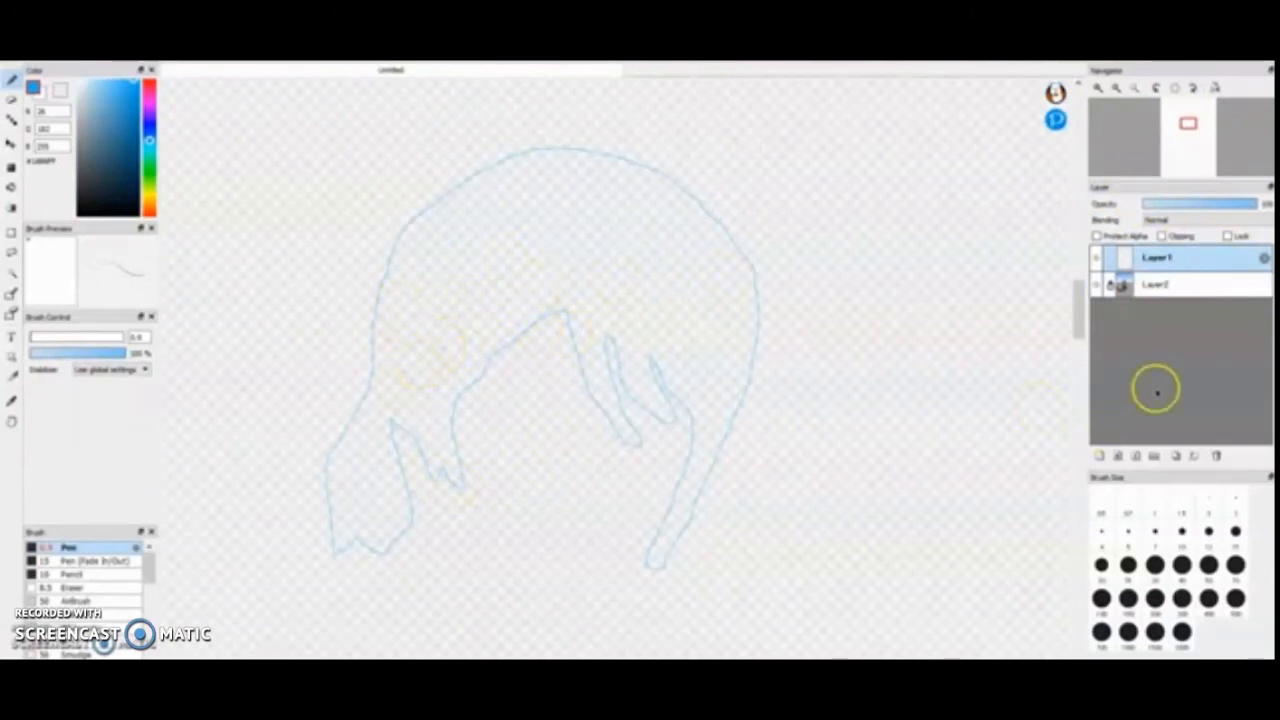
{"action": "left_click", "coordinate": [1160, 288]}
{"action": "left_click_drag", "start_coordinate": [1154, 205], "coordinate": [1262, 203]}
- Examine the reference figure's face, hair and upper body up close for the shapes and shading to trace
{"action": "scroll", "coordinate": [580, 500], "scroll_direction": "up", "scroll_amount": 3}
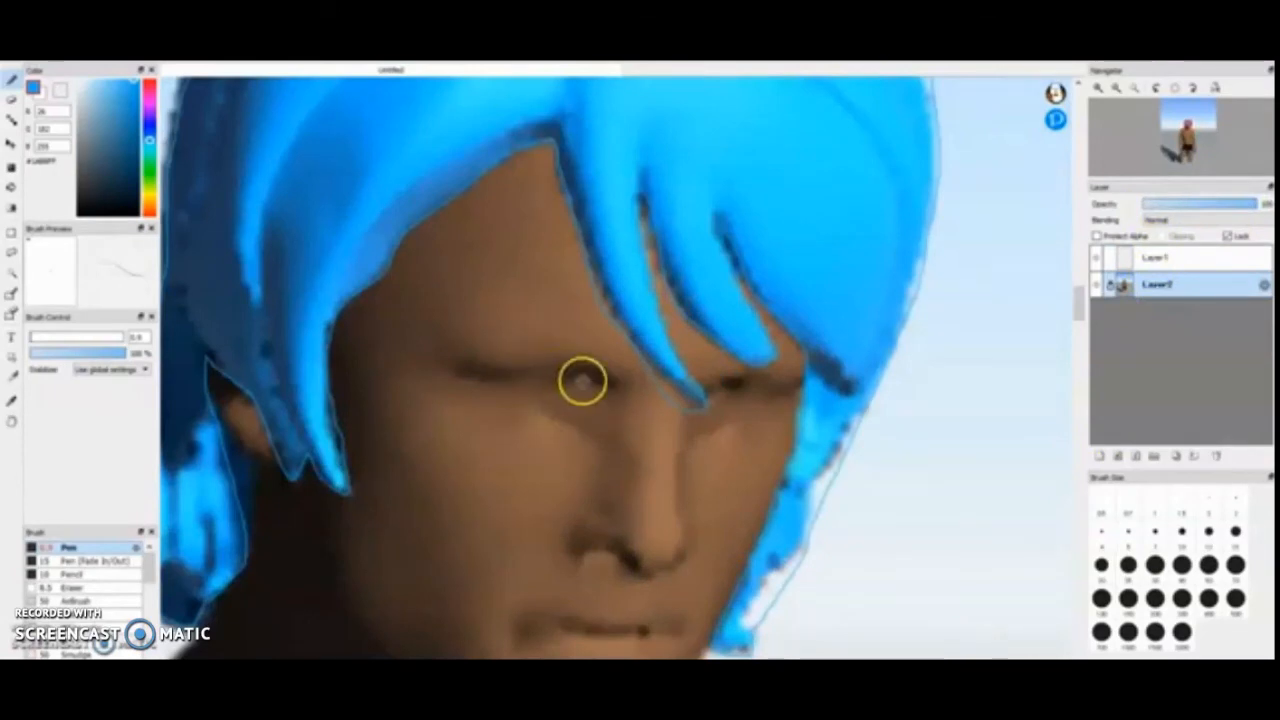
{"action": "scroll", "coordinate": [500, 380], "scroll_direction": "up", "scroll_amount": 4}
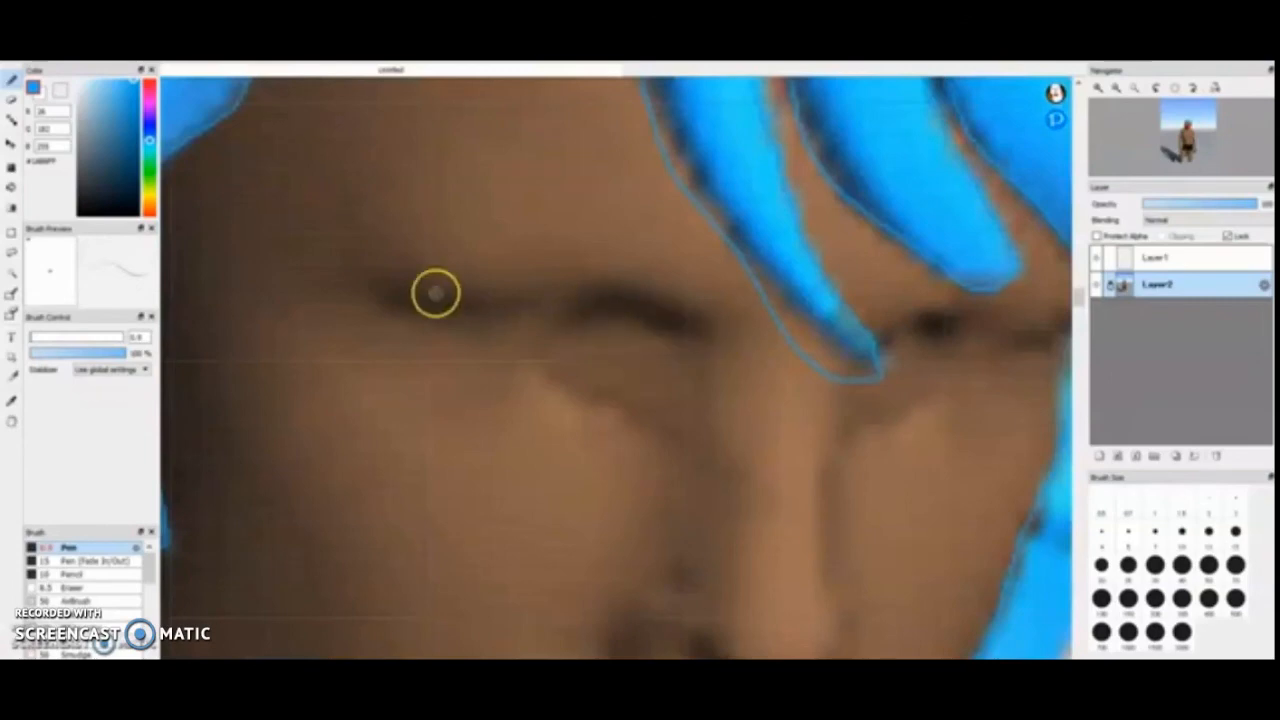
{"action": "scroll", "coordinate": [543, 574], "scroll_direction": "down", "scroll_amount": 8}
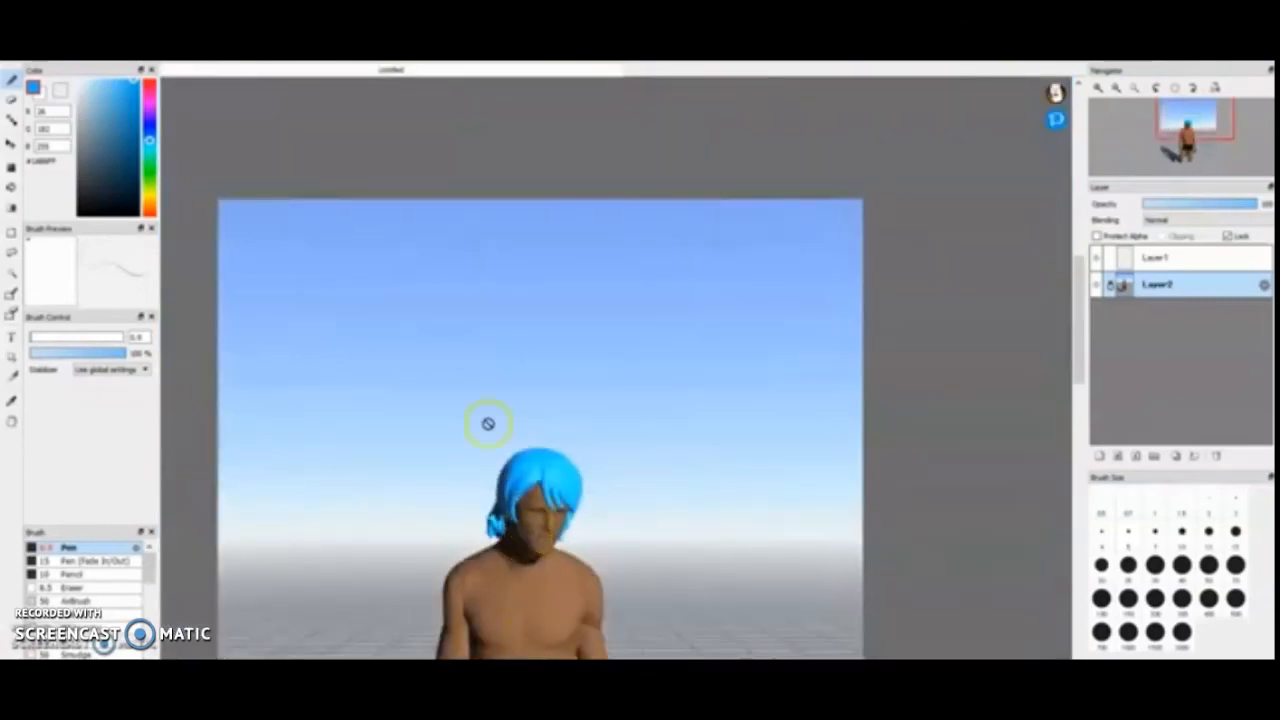
{"action": "scroll", "coordinate": [477, 377], "scroll_direction": "up", "scroll_amount": 5}
{"action": "scroll", "coordinate": [534, 231], "scroll_direction": "up", "scroll_amount": 3}
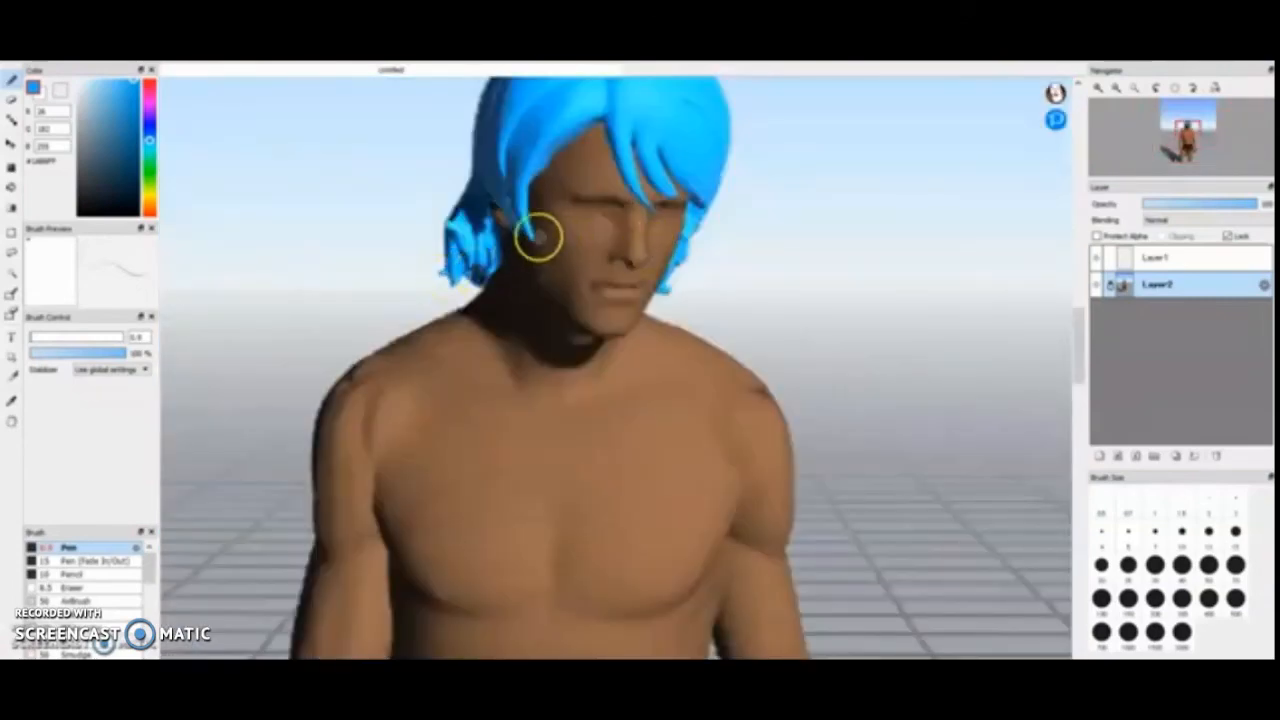
{"action": "scroll", "coordinate": [597, 269], "scroll_direction": "down", "scroll_amount": 3}
{"action": "scroll", "coordinate": [574, 286], "scroll_direction": "up", "scroll_amount": 3}
{"action": "scroll", "coordinate": [600, 215], "scroll_direction": "up", "scroll_amount": 2}
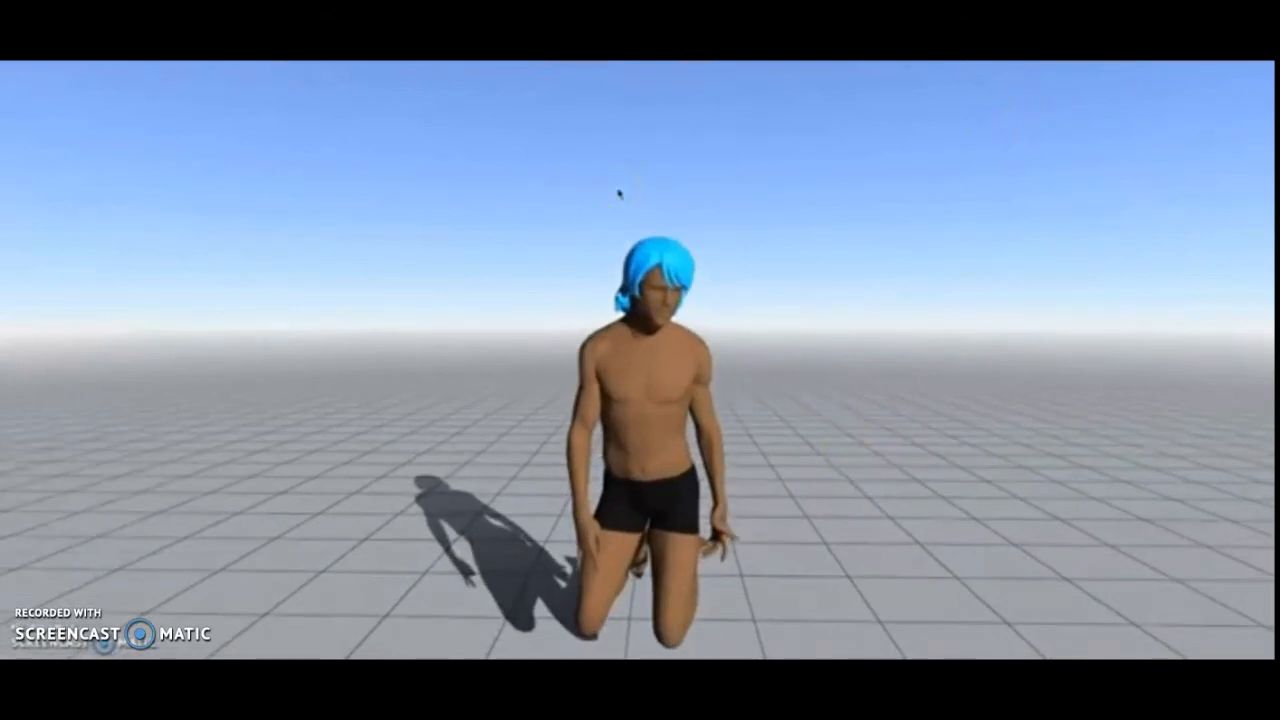
- Display the joint handles on the kneeling mannequin in the 3D posing app
{"action": "left_click", "coordinate": [645, 416]}
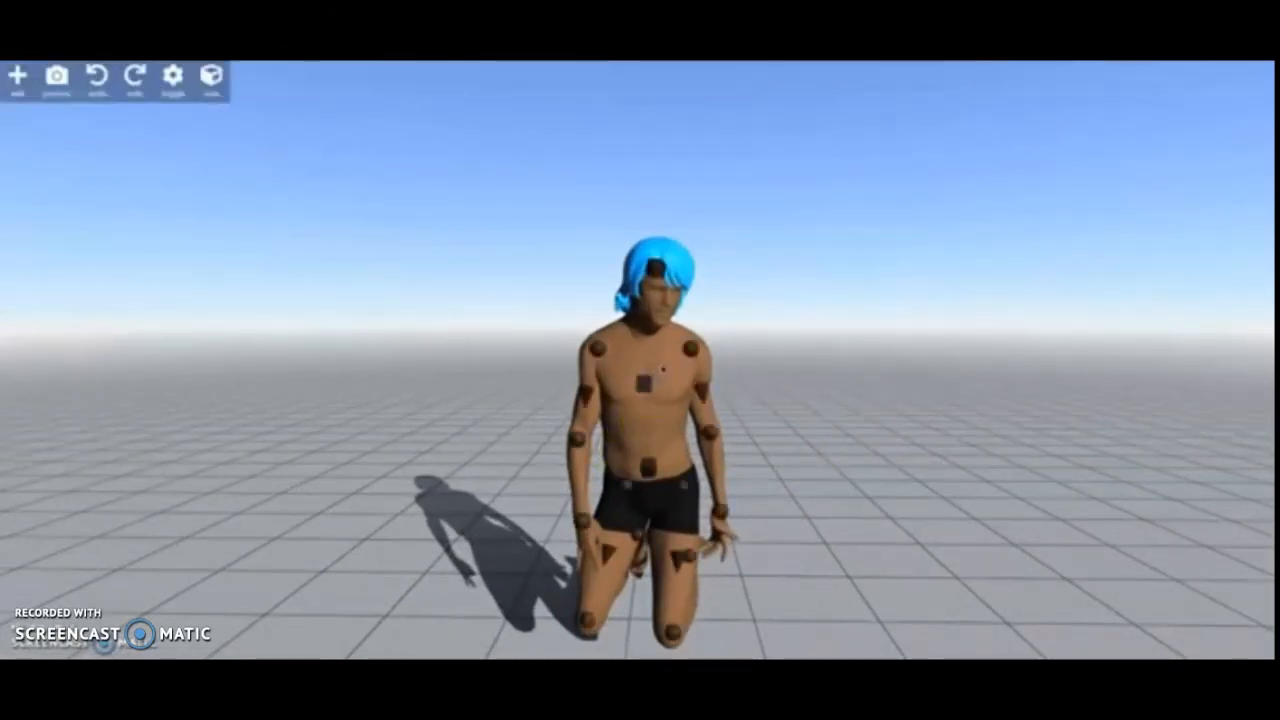
{"action": "left_click", "coordinate": [591, 417]}
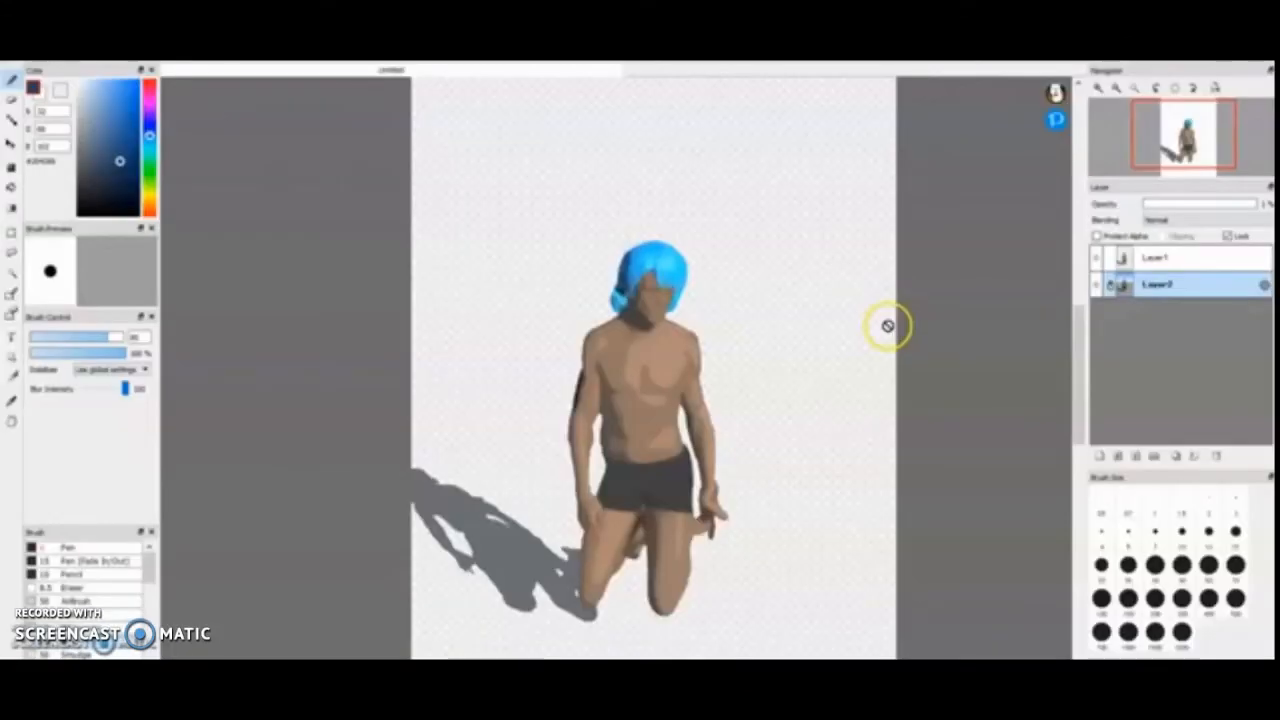
- Switch to FireAlpaca and compare the painting with the reference by varying layer opacity, leaving Layer2 at 1% and Layer1 active
{"action": "left_click", "coordinate": [1238, 203]}
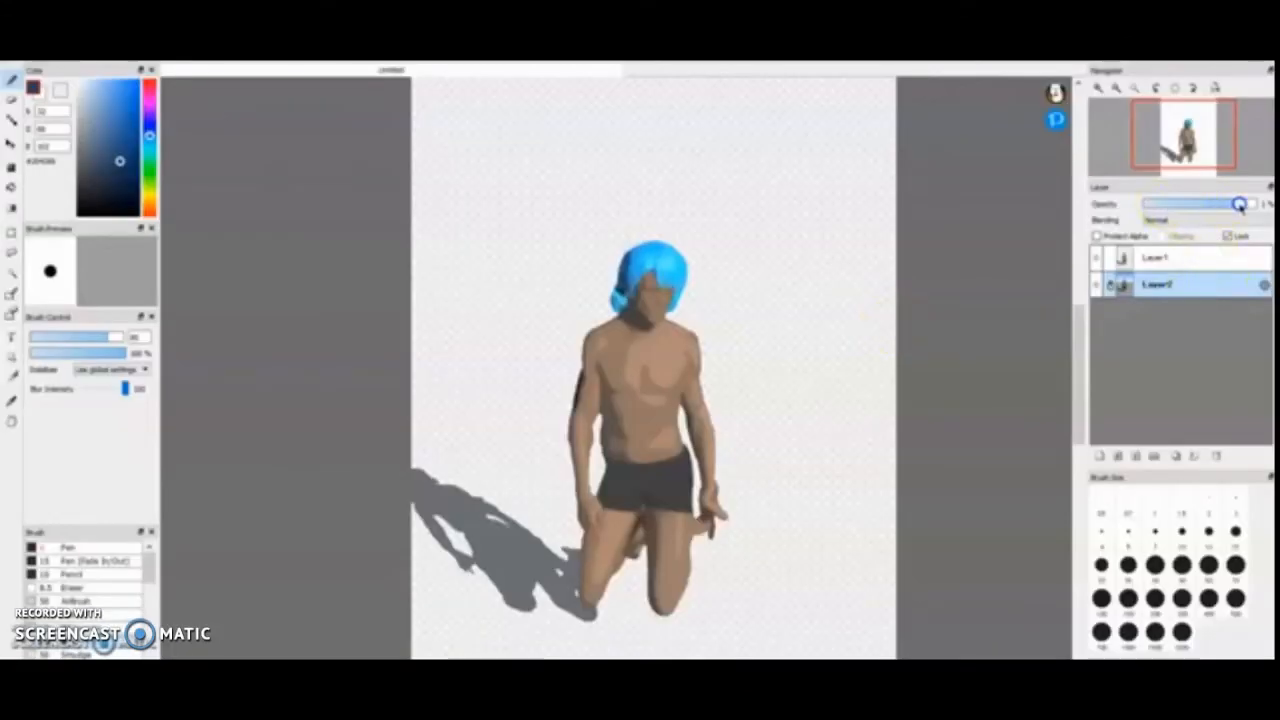
{"action": "left_click", "coordinate": [1214, 260]}
{"action": "left_click_drag", "start_coordinate": [1198, 205], "coordinate": [1144, 205]}
{"action": "left_click", "coordinate": [1194, 283]}
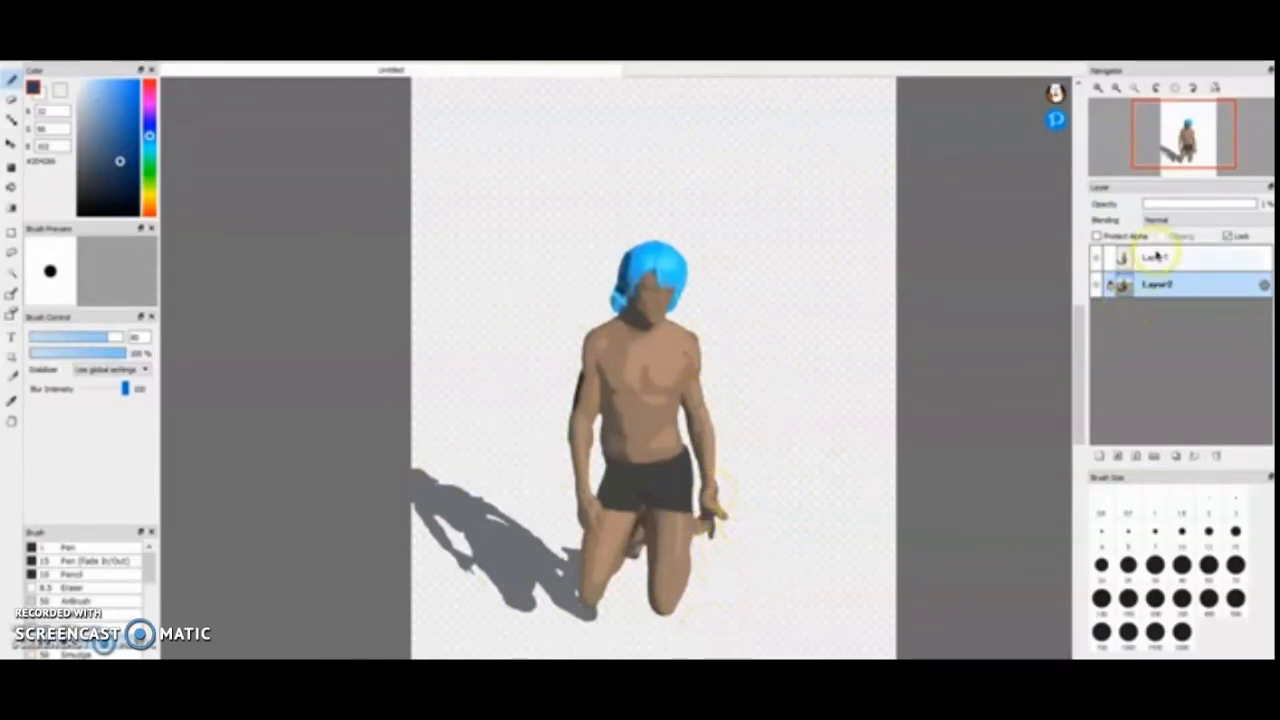
{"action": "left_click", "coordinate": [1155, 256]}
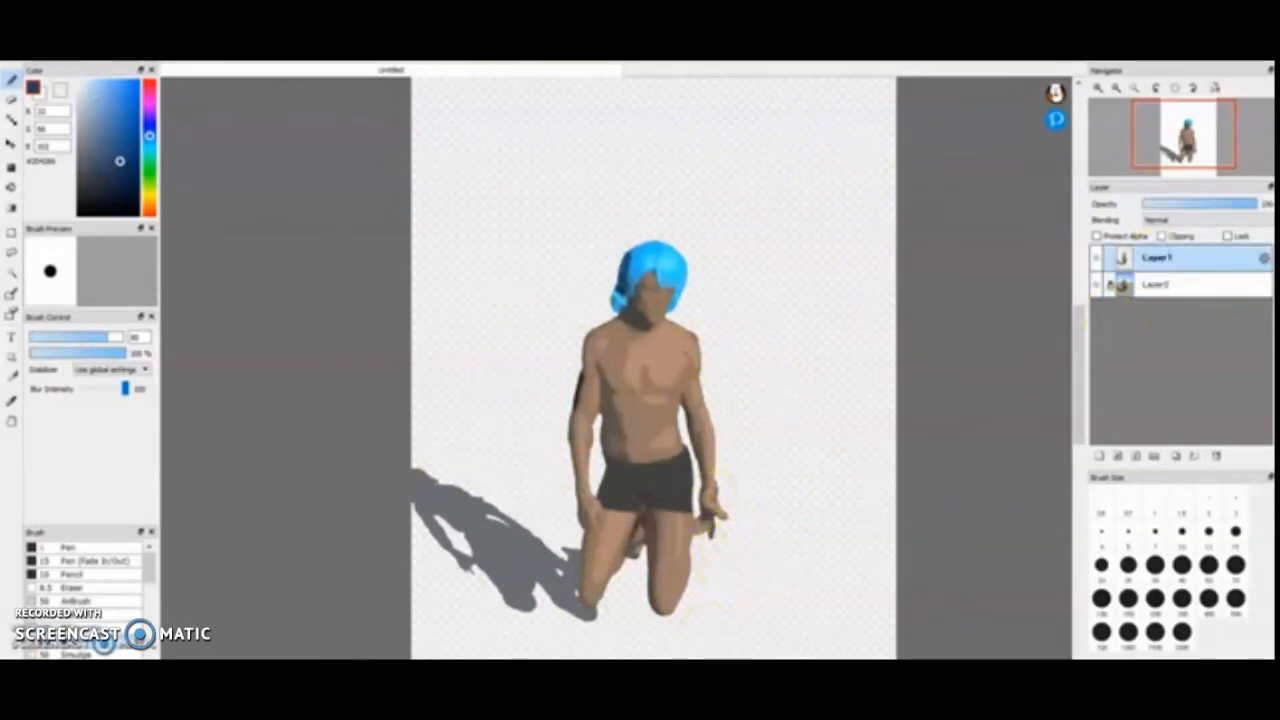
- Restore Layer2 to full opacity, and fade Layer1 to 0% and back to full to compare the reference with the painted figure
{"action": "left_click", "coordinate": [1193, 287]}
{"action": "left_click", "coordinate": [1252, 205]}
{"action": "left_click", "coordinate": [1188, 261]}
{"action": "left_click", "coordinate": [1151, 205]}
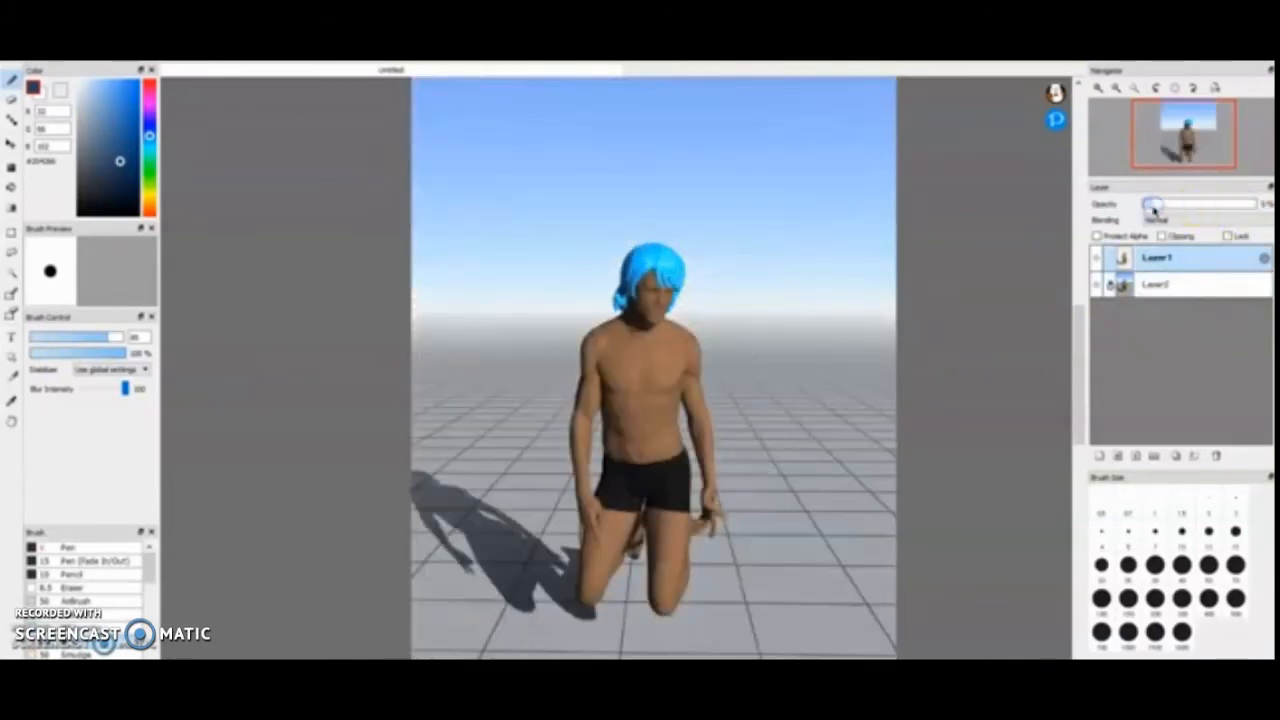
{"action": "left_click", "coordinate": [1250, 204]}
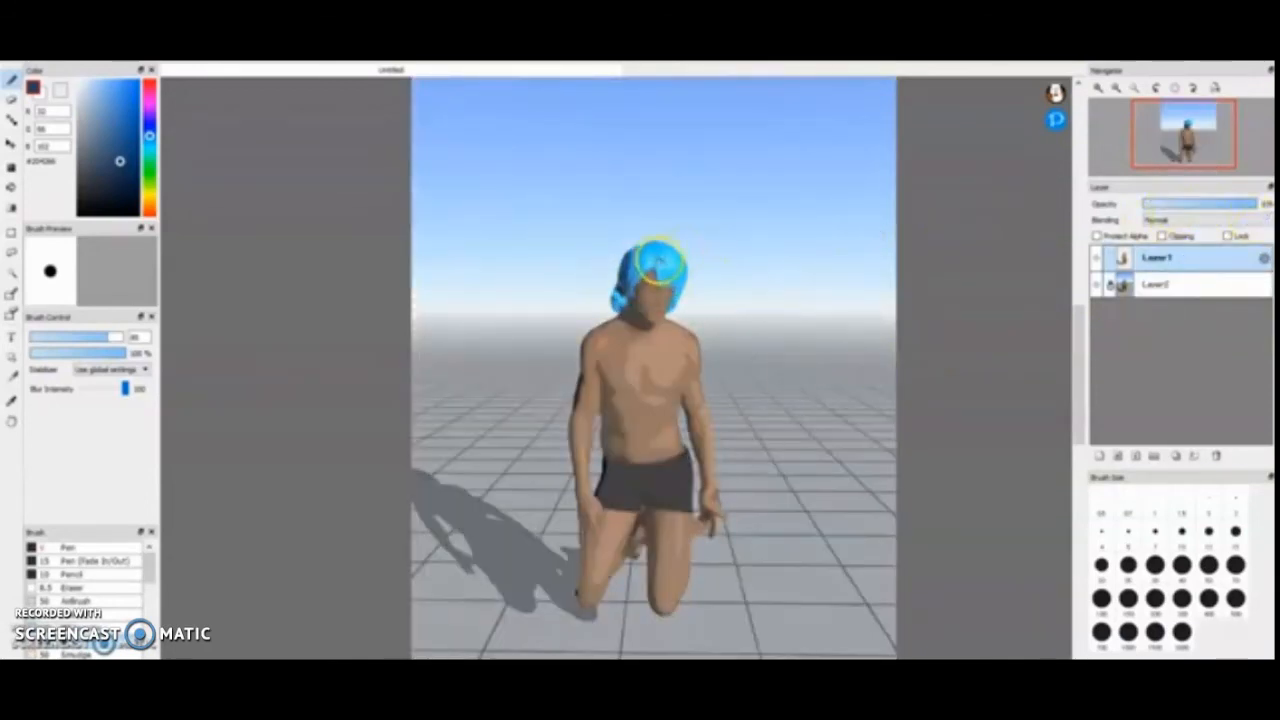
- Inspect the painted hair and face up close, and lower the opacity of Layer2 to 1% to isolate the painted figure
{"action": "scroll", "coordinate": [710, 342], "scroll_direction": "up", "scroll_amount": 3}
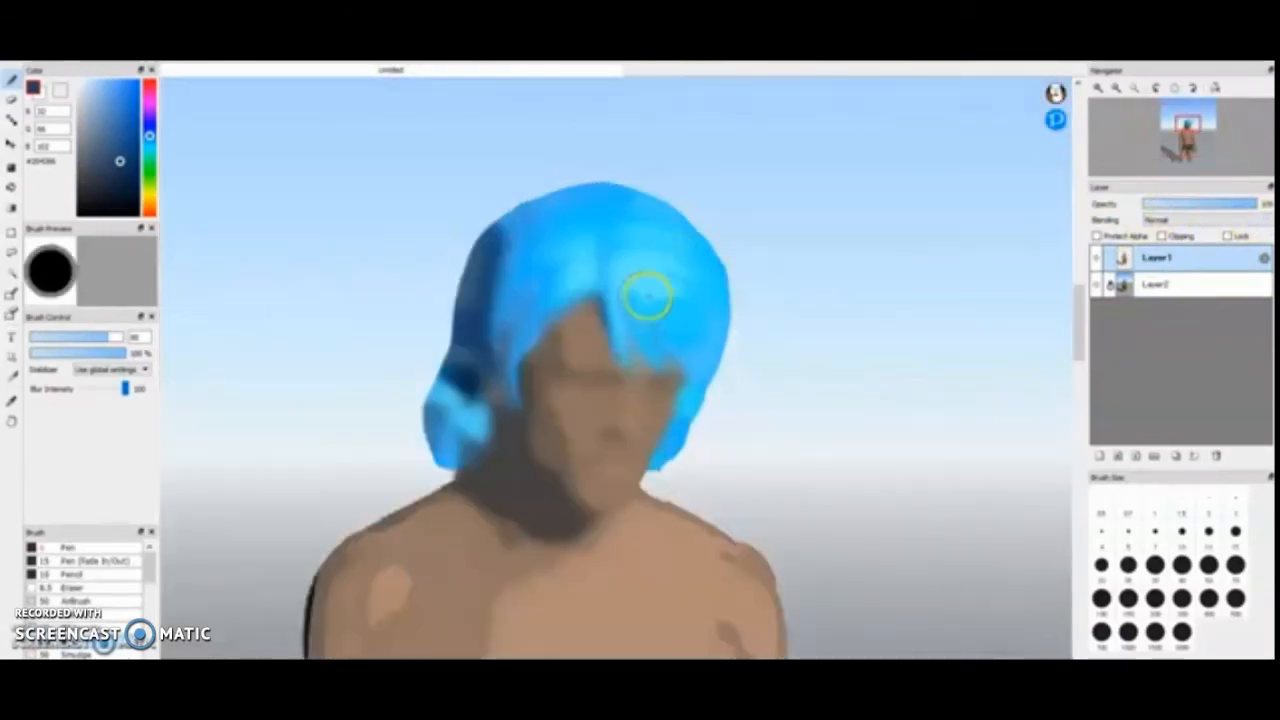
{"action": "scroll", "coordinate": [607, 578], "scroll_direction": "down", "scroll_amount": 5}
{"action": "scroll", "coordinate": [607, 578], "scroll_direction": "down", "scroll_amount": 2}
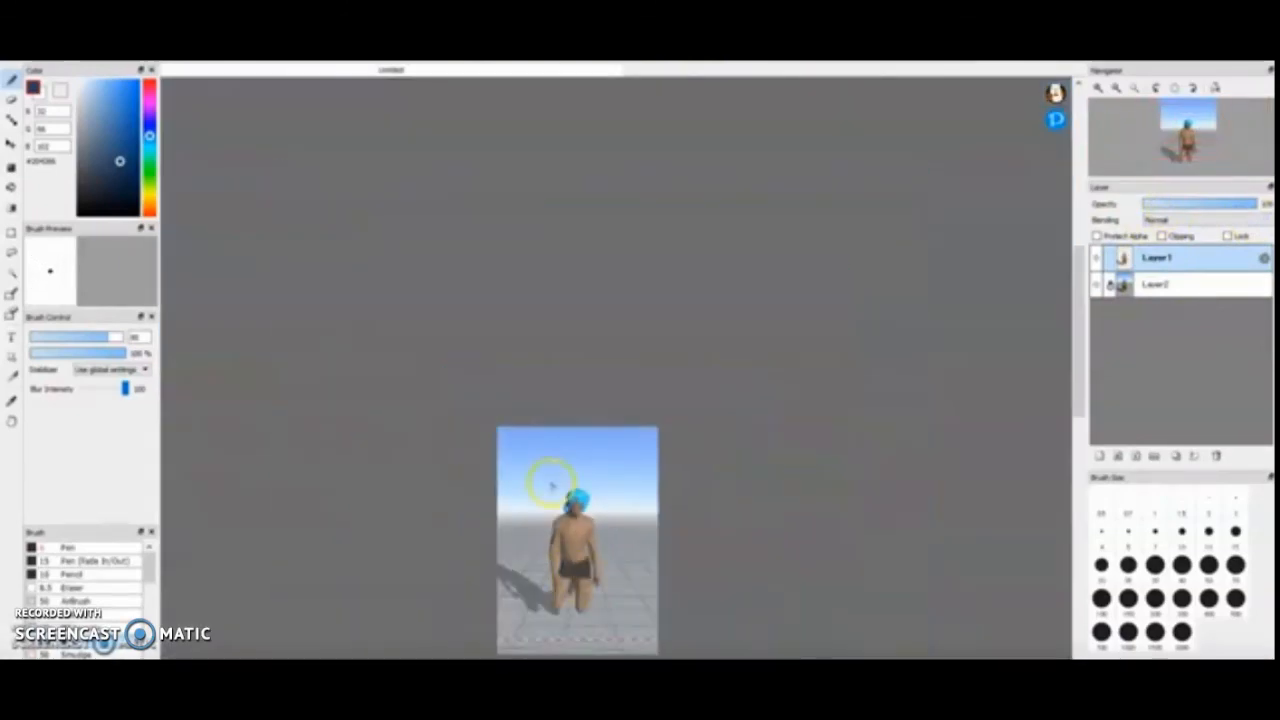
{"action": "scroll", "coordinate": [557, 500], "scroll_direction": "up", "scroll_amount": 4}
{"action": "left_click", "coordinate": [1206, 284]}
{"action": "left_click", "coordinate": [1195, 206]}
{"action": "left_click_drag", "start_coordinate": [1195, 206], "coordinate": [1143, 205]}
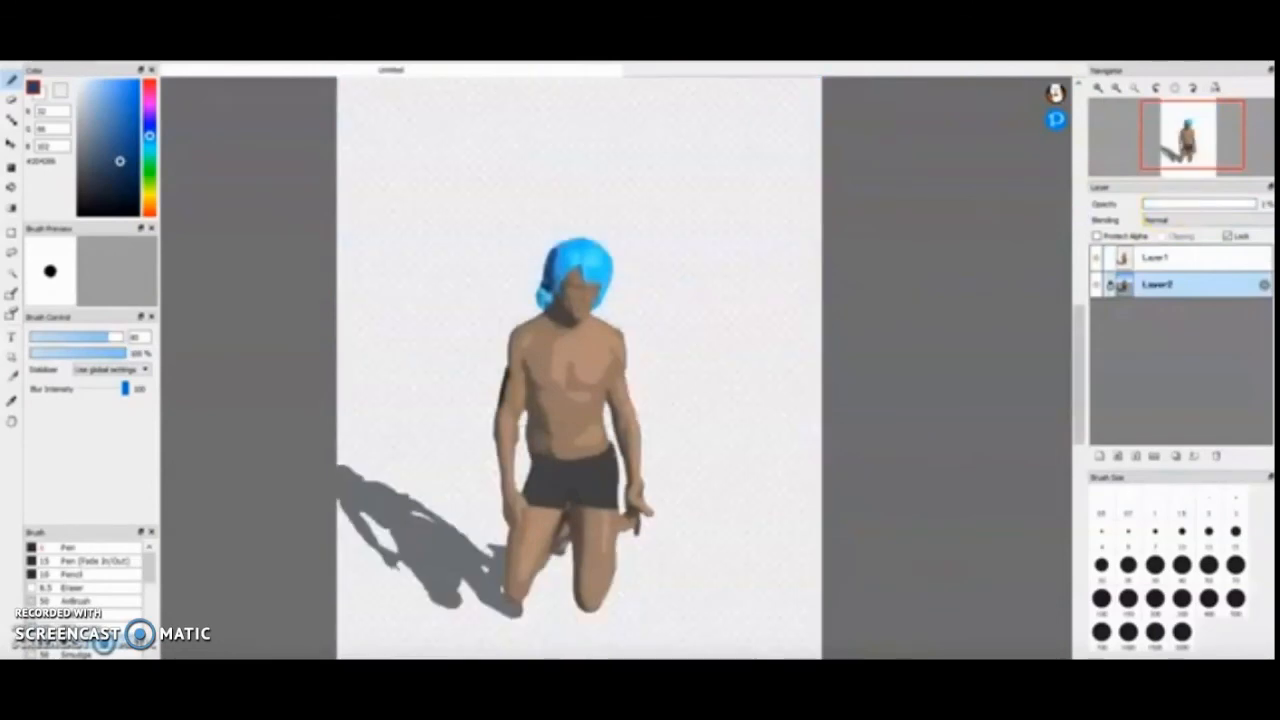